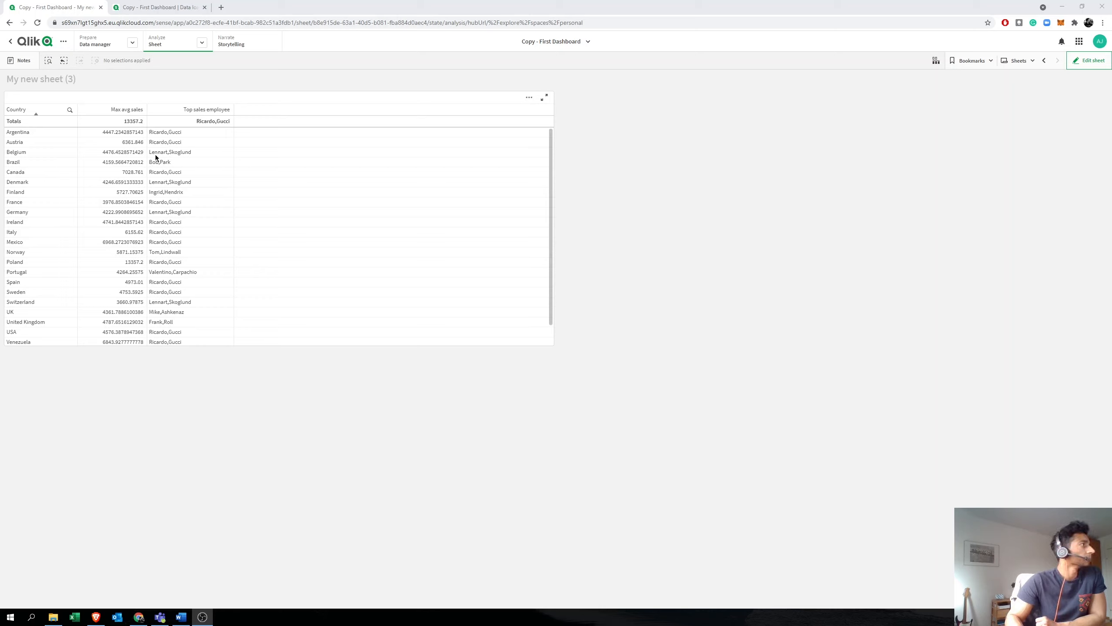
Step: Put the sheet into edit mode and delete the existing table of top sales employees by country
left_click(1089, 61)
right_click(284, 166)
left_click(312, 181)
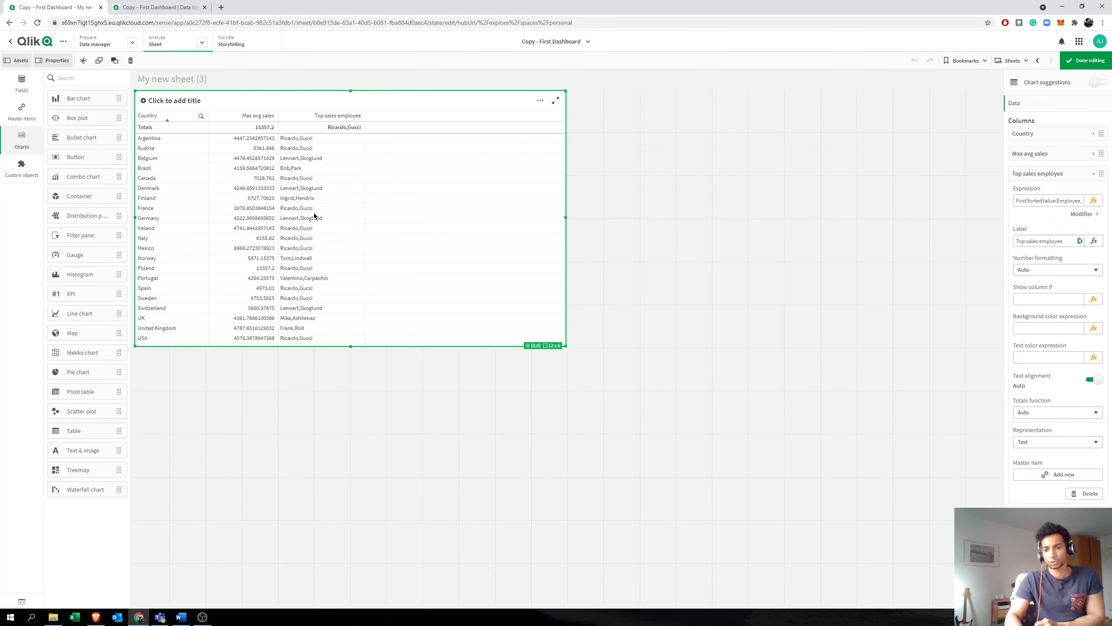
key("Delete")
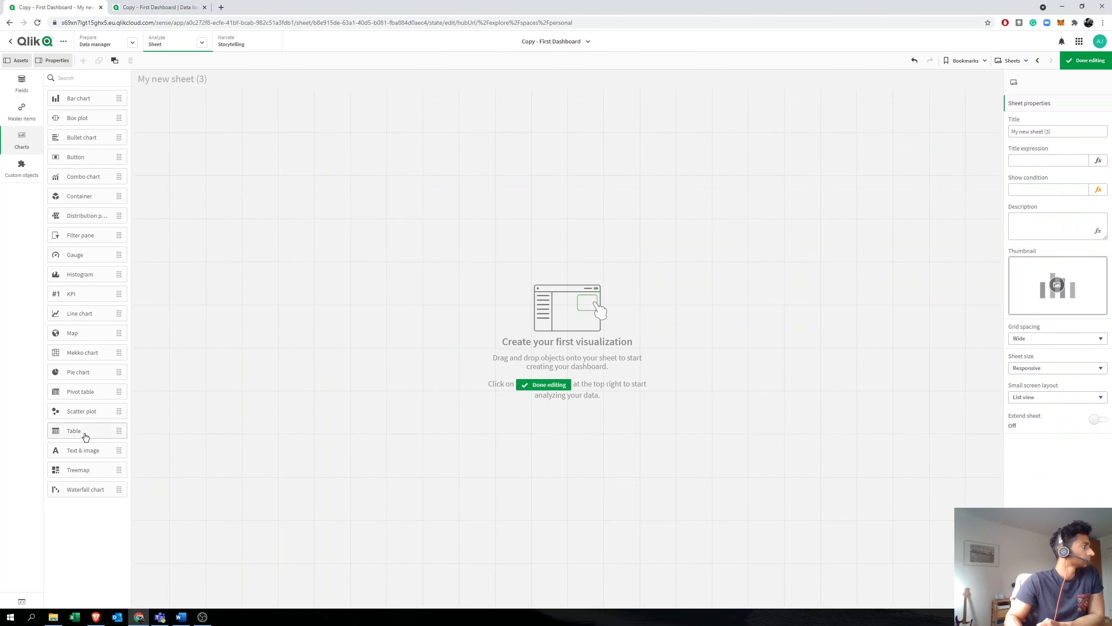
Step: Place two tables on the sheet, one upper left and one lower right, and add Country as the upper table's dimension
left_click_drag(83, 433, 375, 252)
left_click_drag(75, 440, 740, 438)
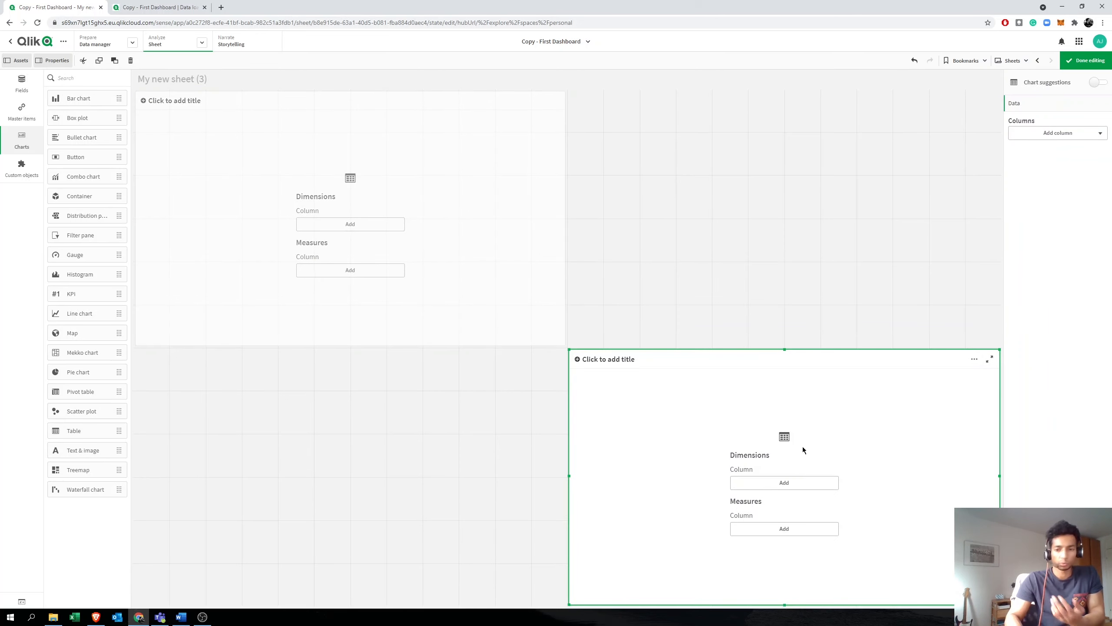
left_click(356, 228)
type("cou")
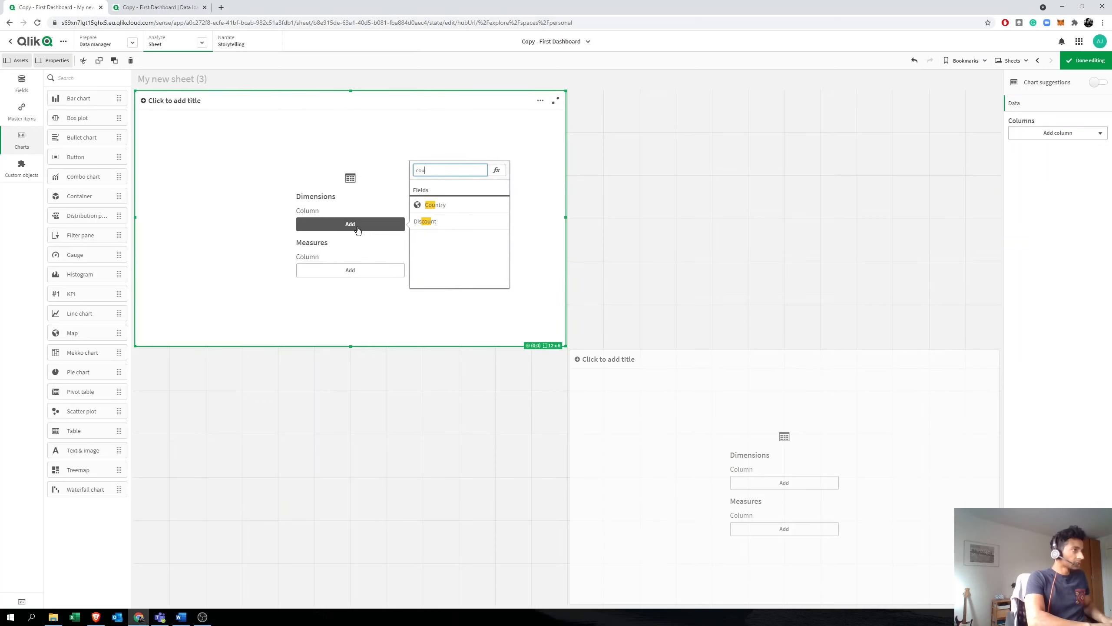
key("Return")
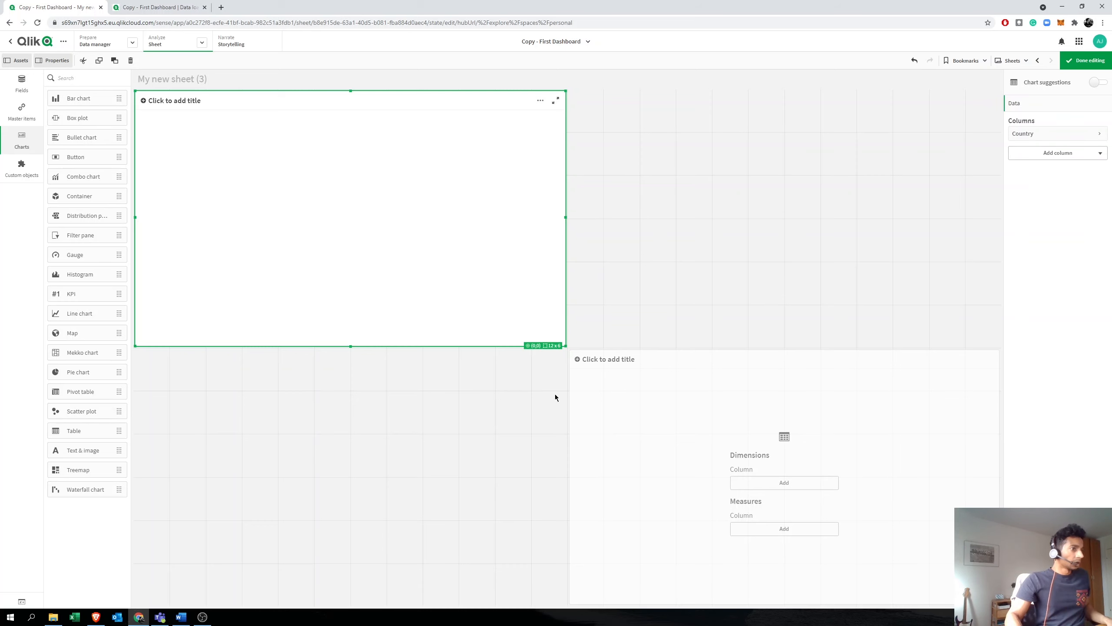
Step: Add Country as the dimension of the lower-right table
left_click(755, 480)
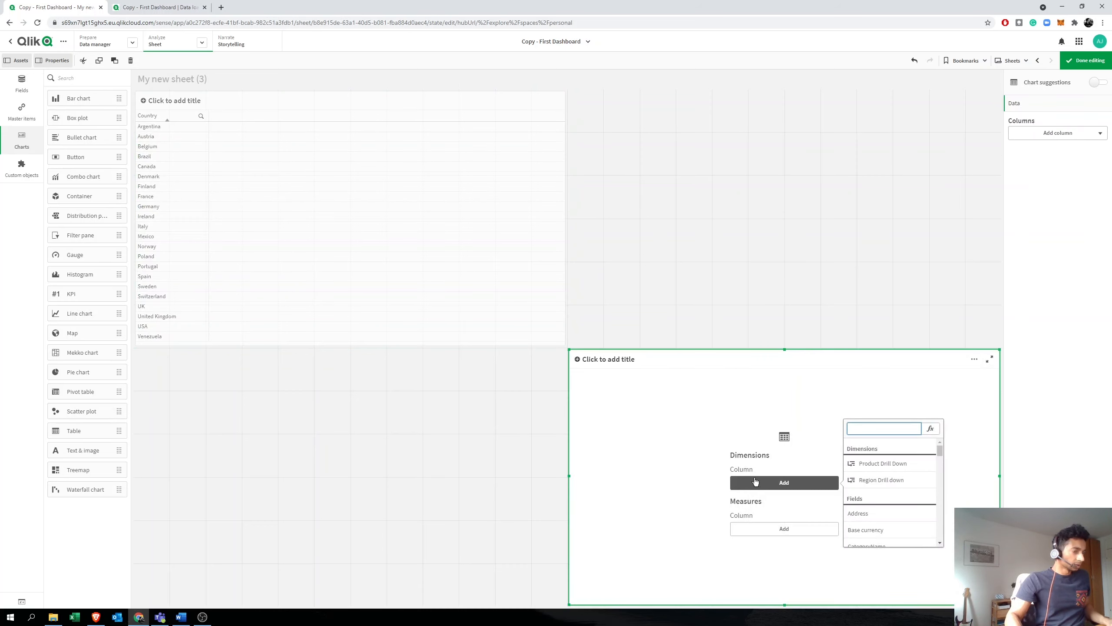
type("coo")
key("BackSpace")
key("BackSpace")
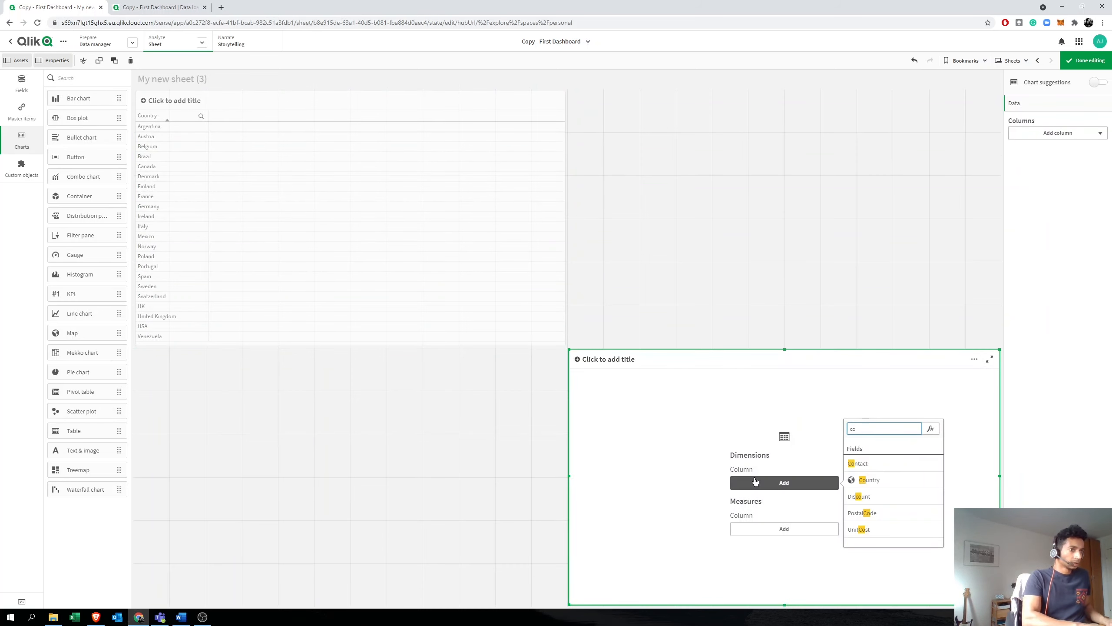
key("Down")
key("Down")
key("Return")
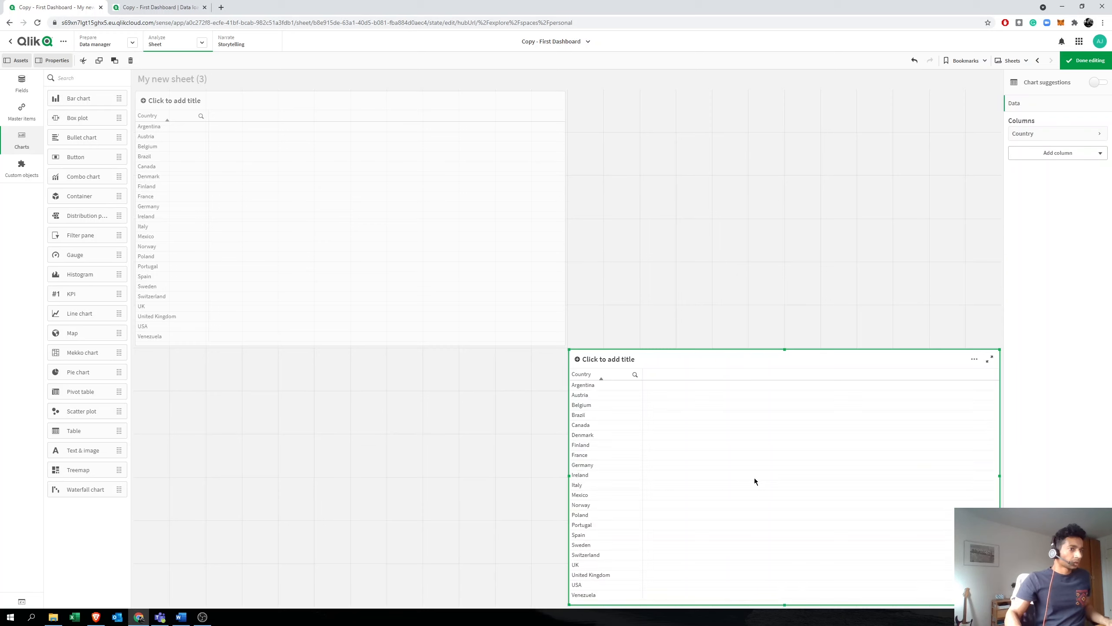
Step: Add a measure column to the upper-left table with the expression sum([Sales Amount])/count(distinct(OrderID))
left_click(326, 102)
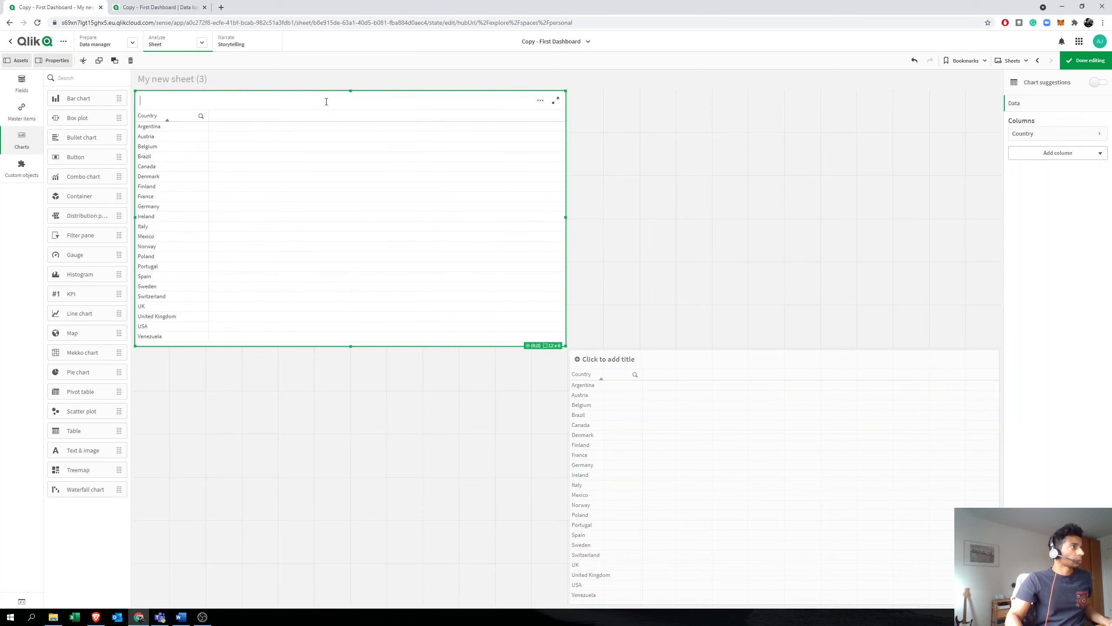
left_click(505, 165)
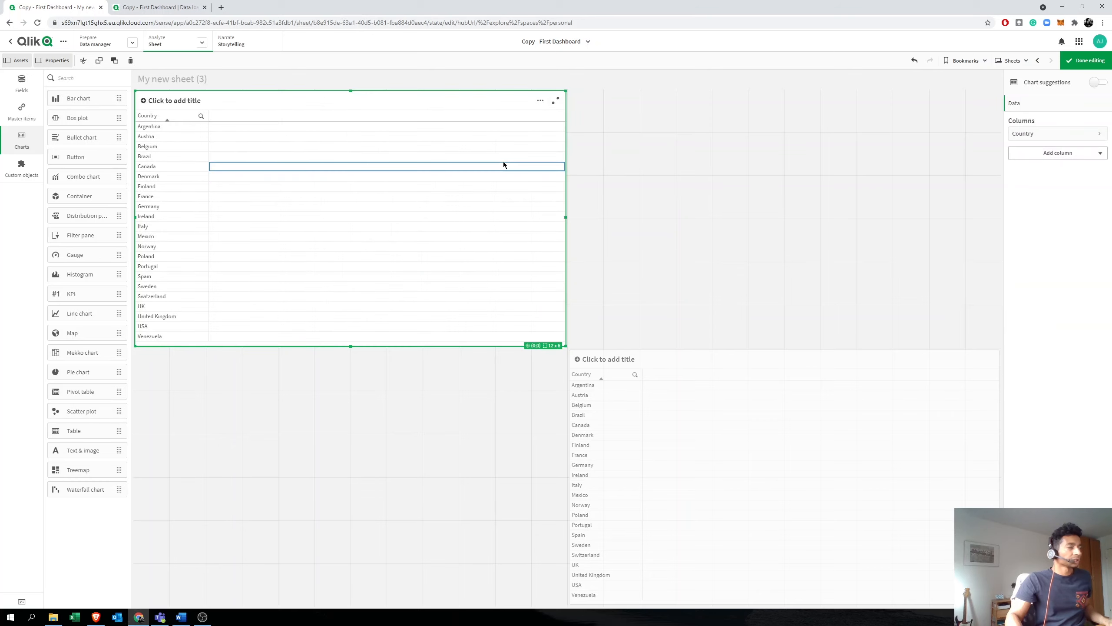
left_click(1072, 153)
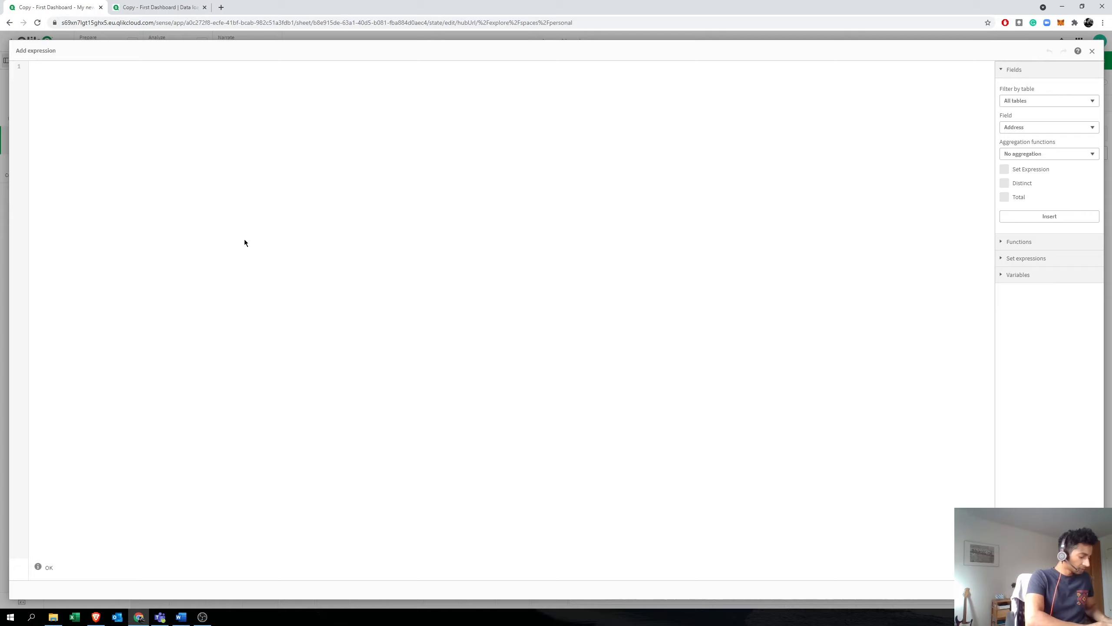
type("sum(sa")
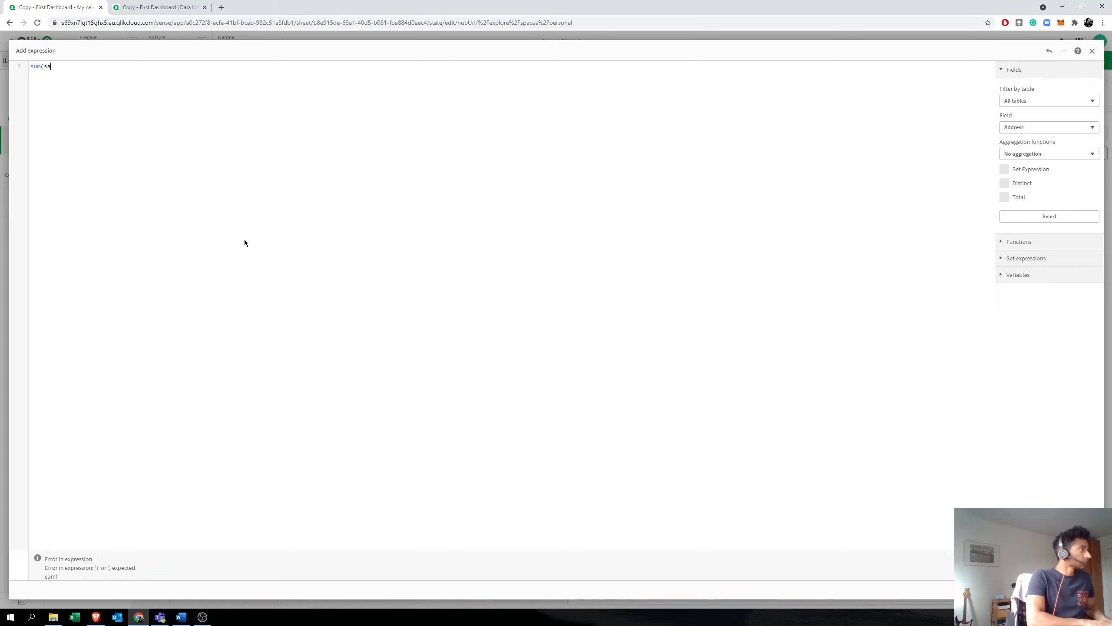
key("Down")
key("Return")
type("'")
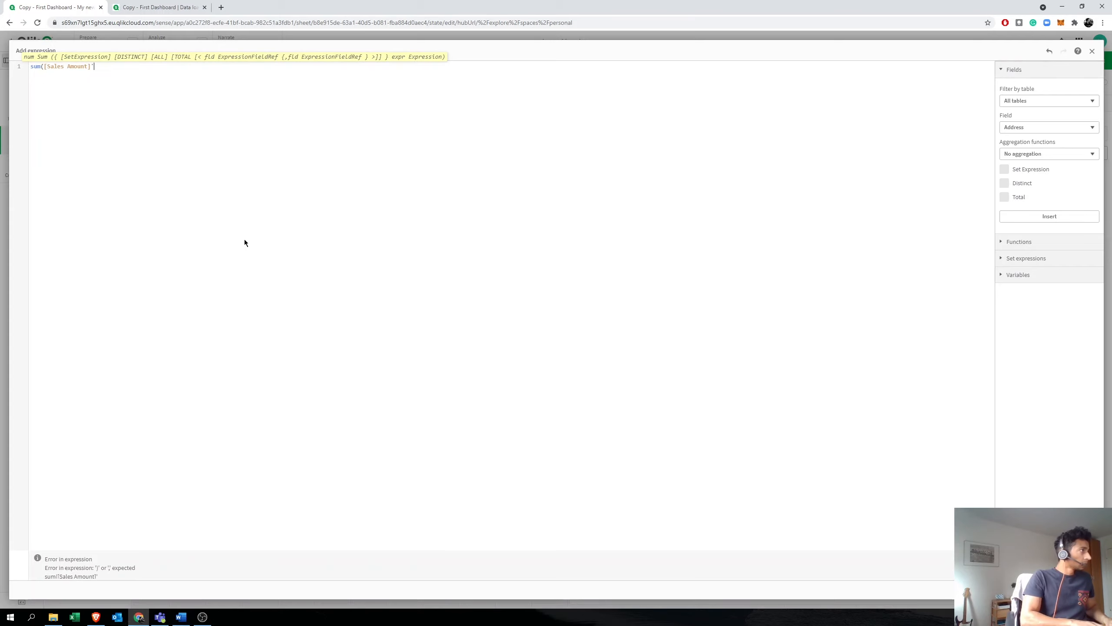
type(")/")
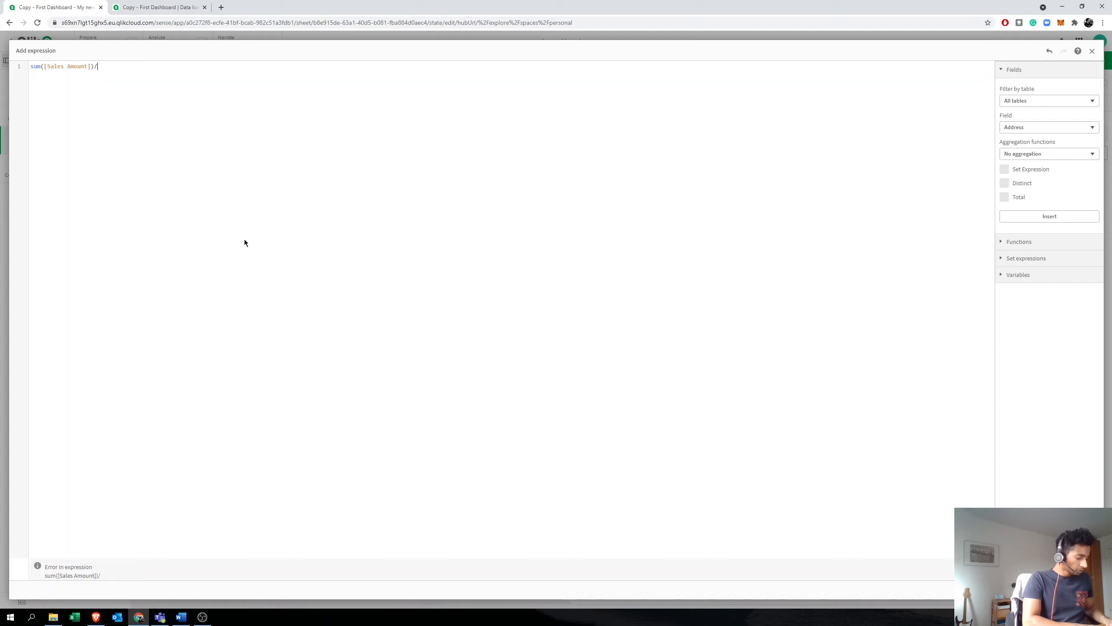
type("cou")
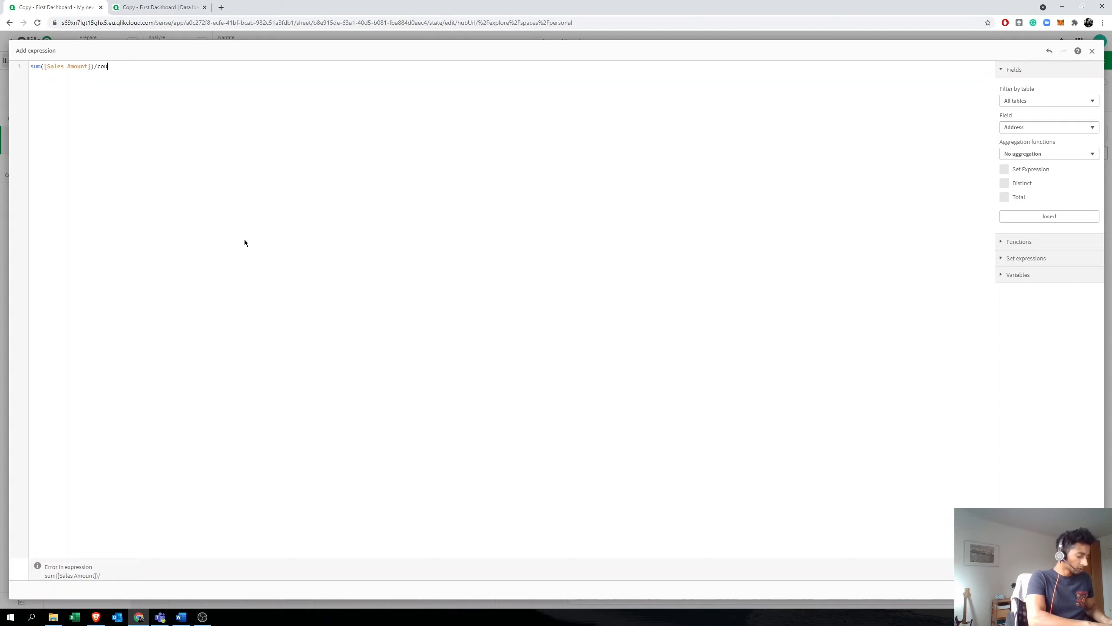
type("nt(")
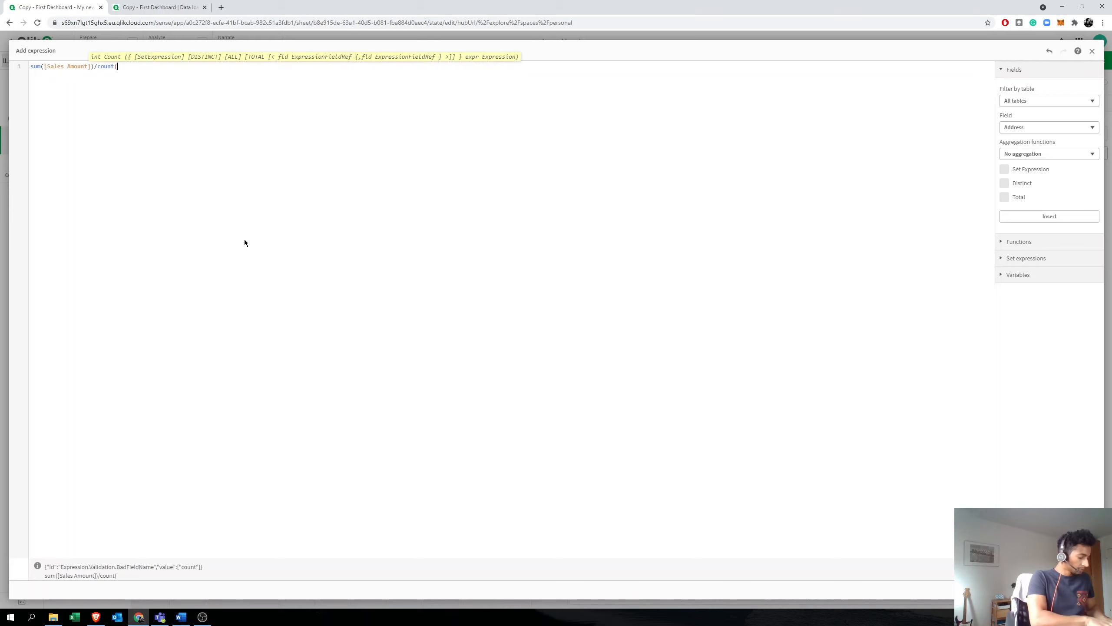
type("distinct(OrderID))")
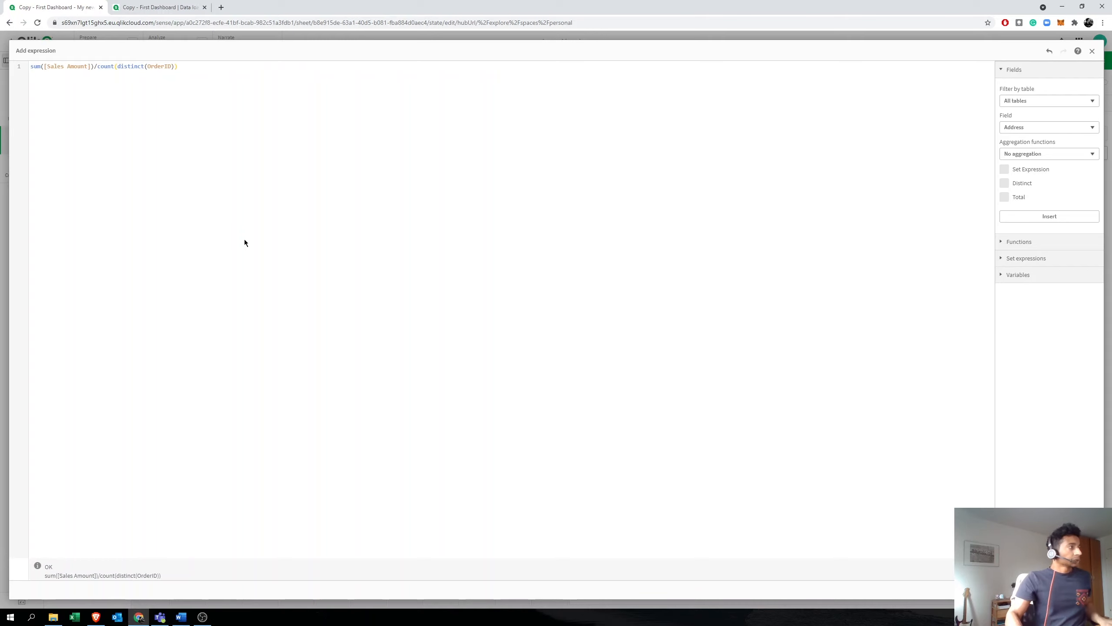
left_click(1081, 590)
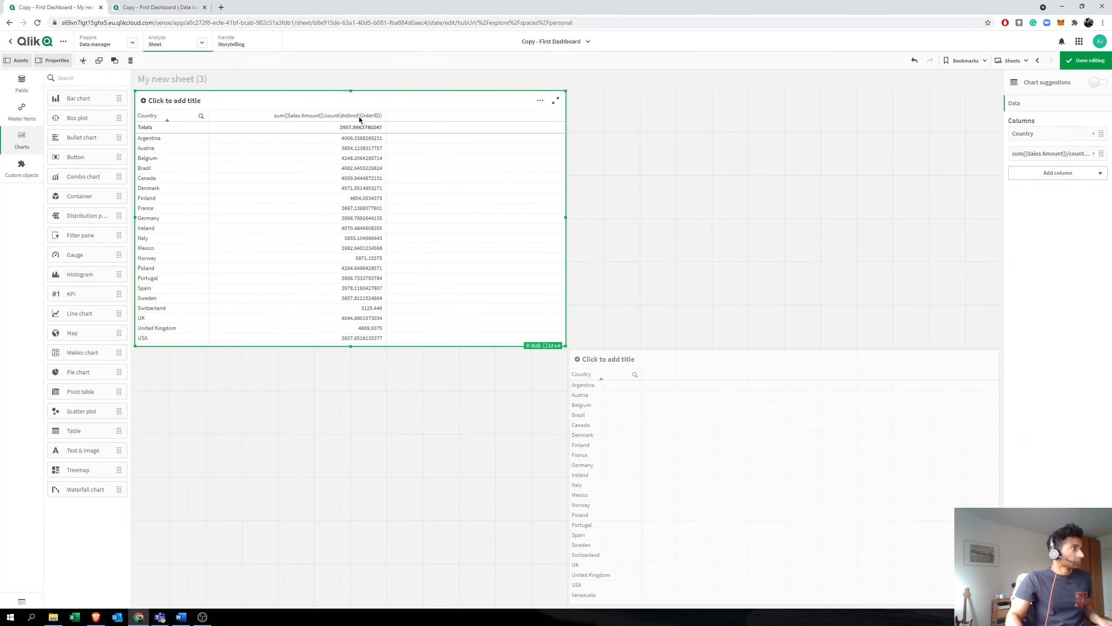
Step: Label the upper-left table's measure column "Avg Sales"
left_click(1042, 154)
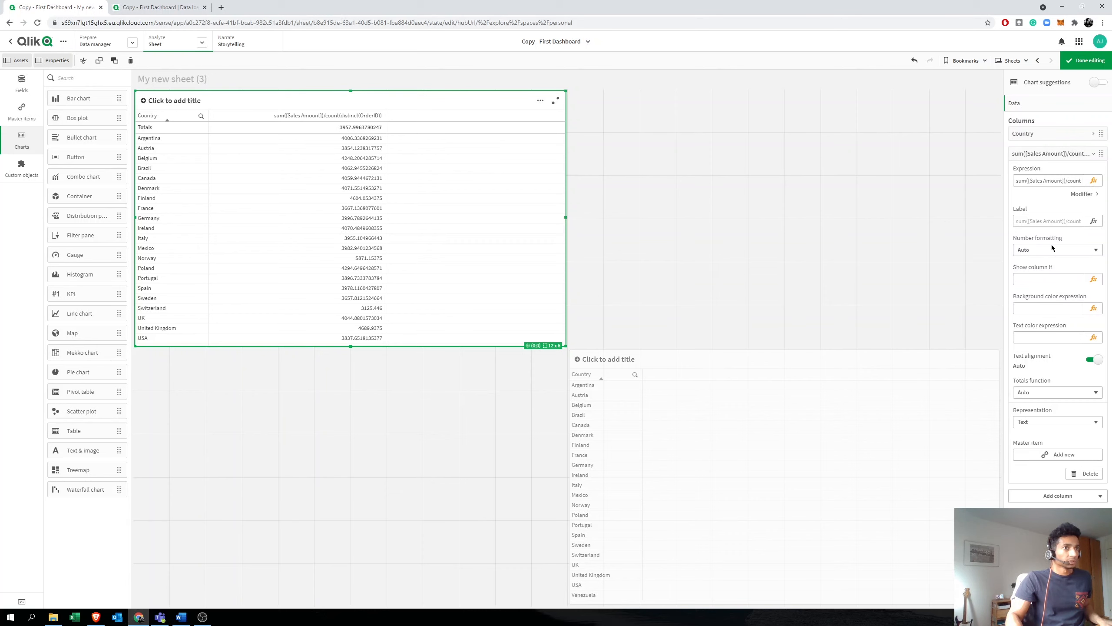
left_click(1034, 222)
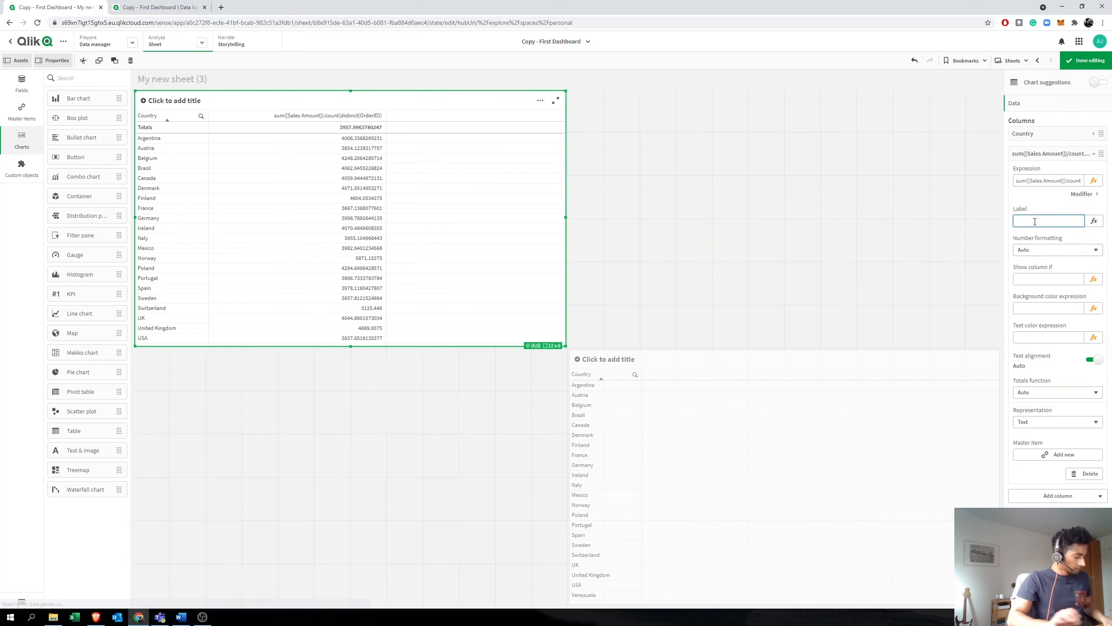
type("Avg S")
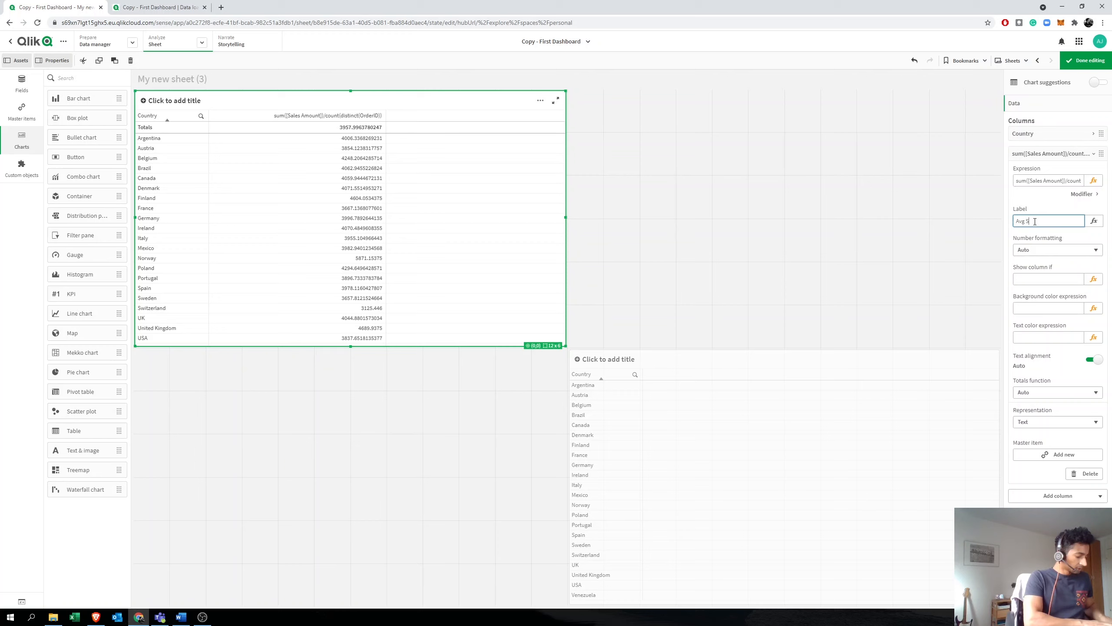
type("ales")
key("Return")
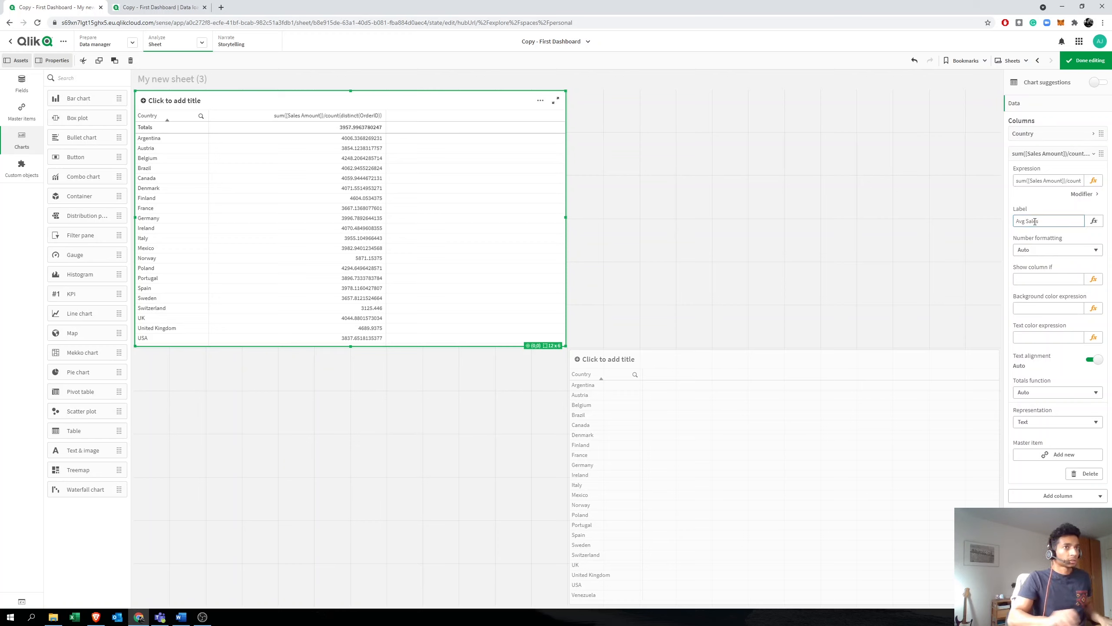
left_click(1030, 154)
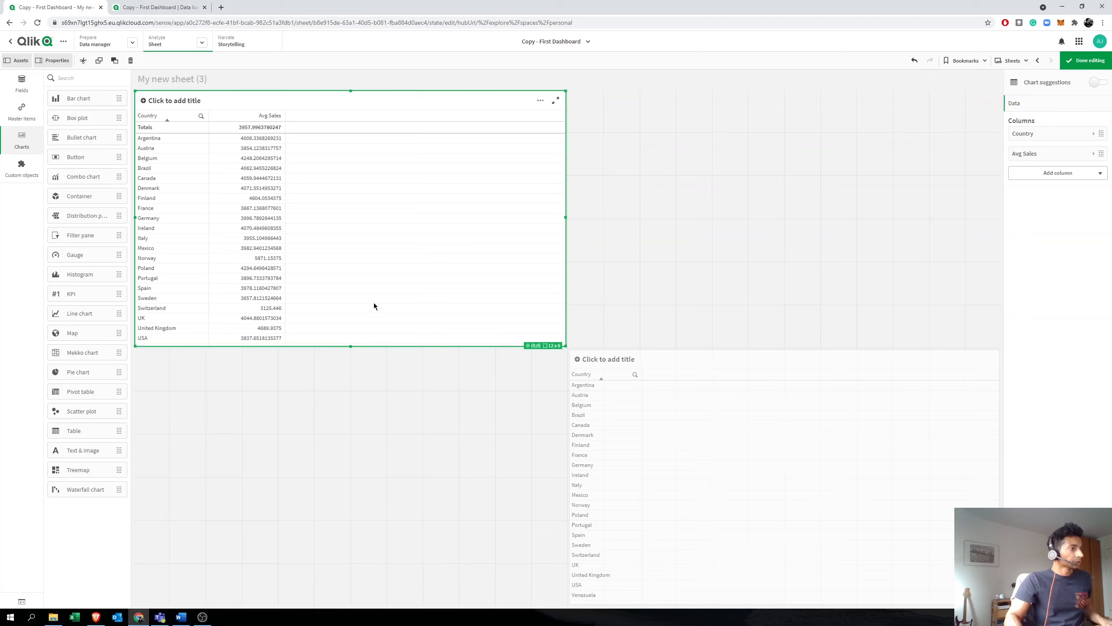
Step: Add a measure column to the lower-right table with the expression sum([Sales Amount])/count(distinct(OrderID))
left_click(820, 436)
left_click(1051, 153)
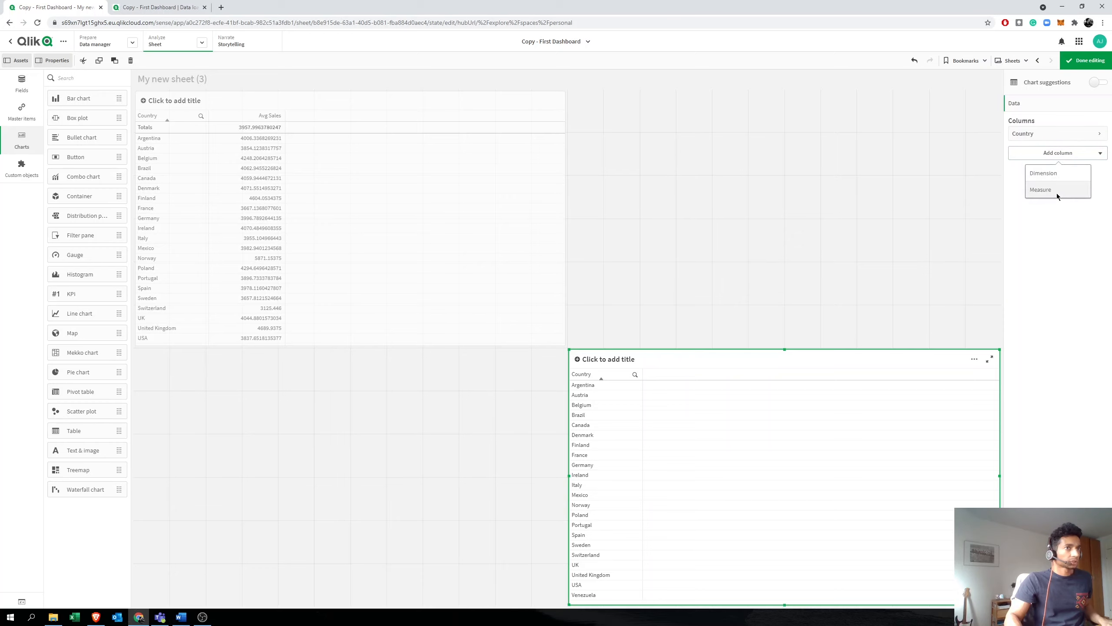
left_click(1056, 190)
left_click(1096, 173)
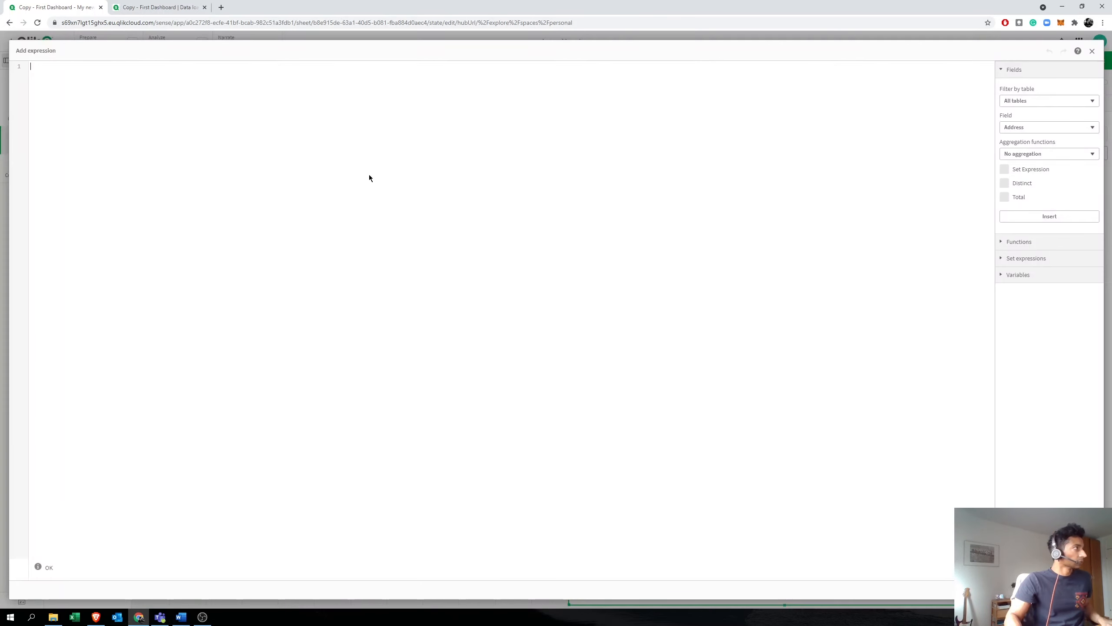
type("sum(sa")
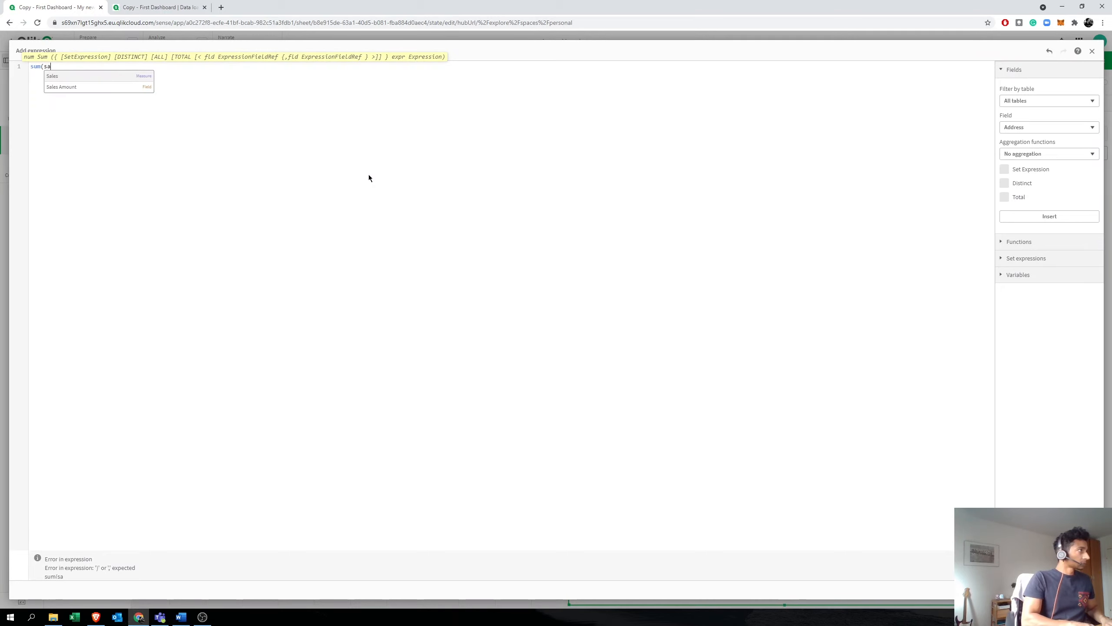
key("Down")
key("Return")
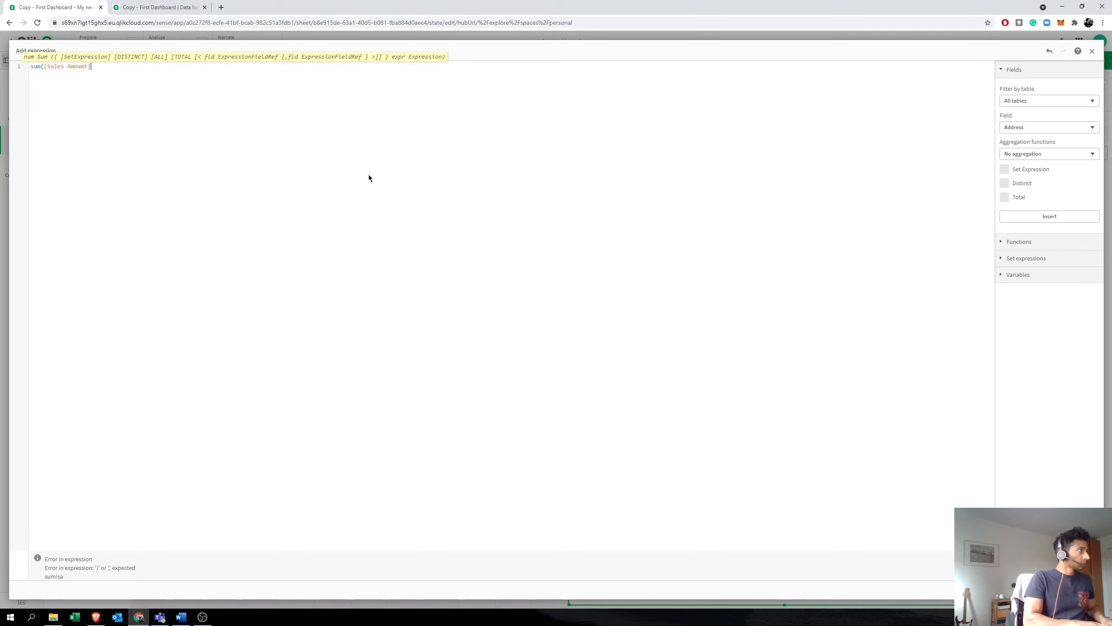
type(")/")
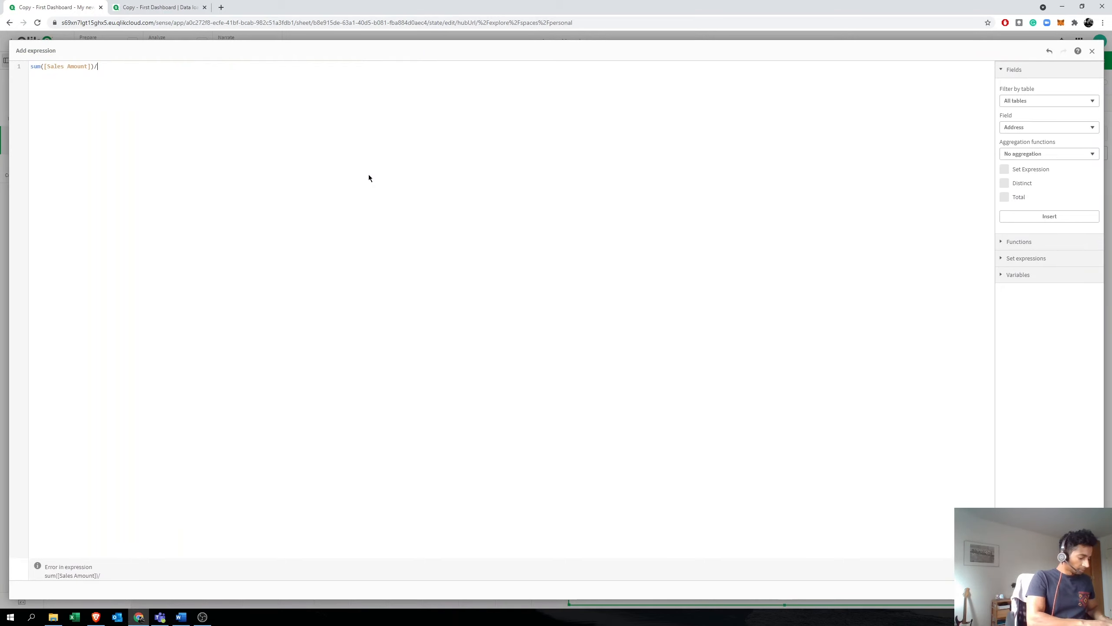
type("count(dis")
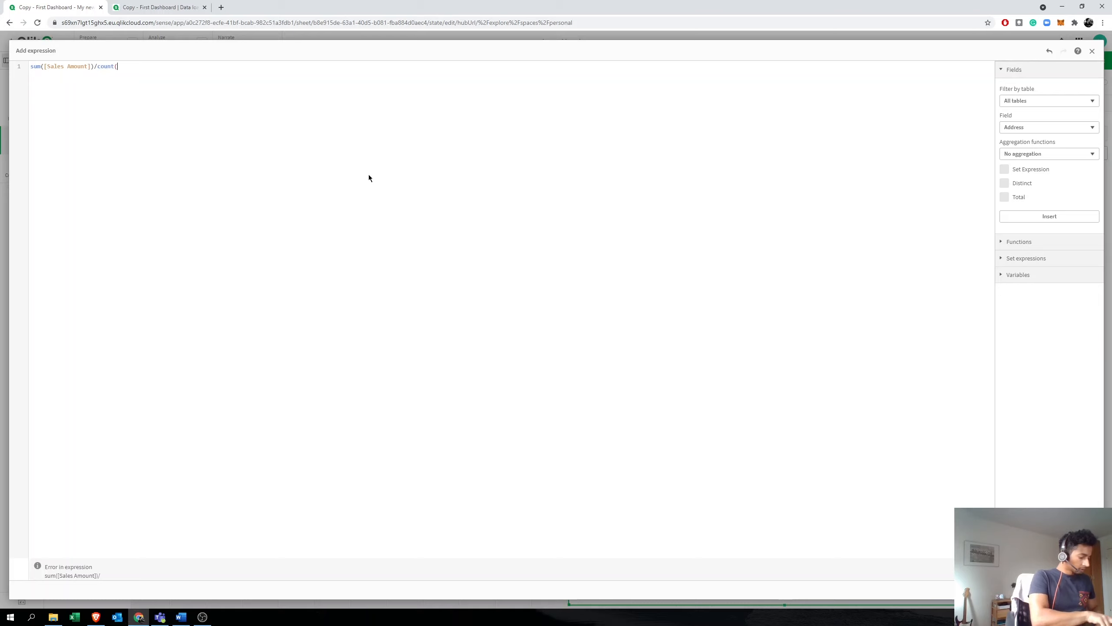
key("Down")
key("Down")
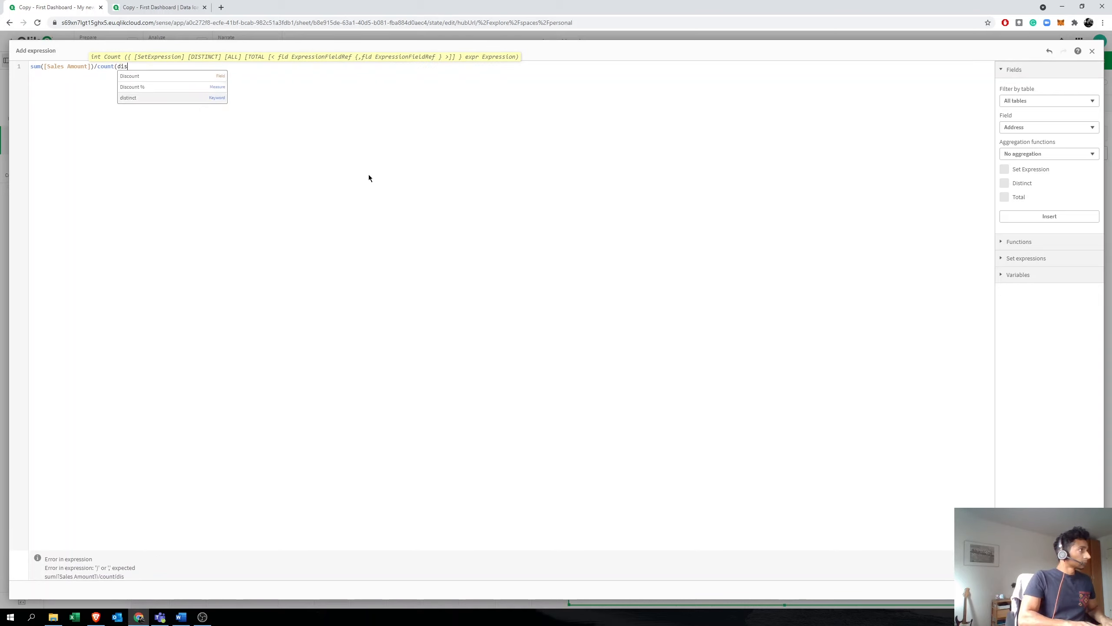
key("Return")
type("(o")
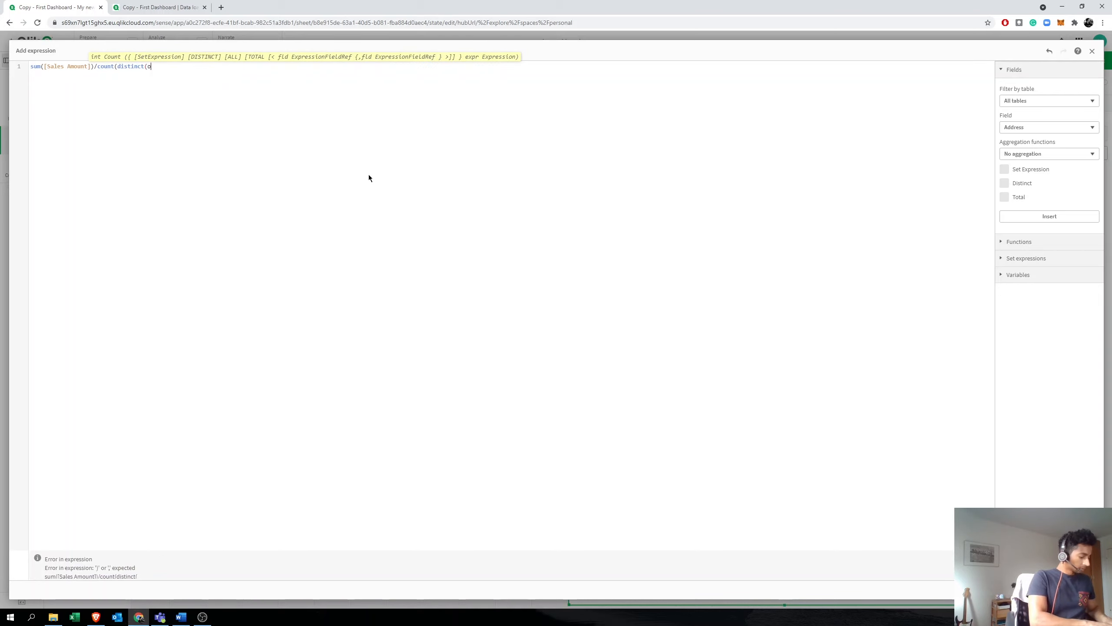
type("rderi")
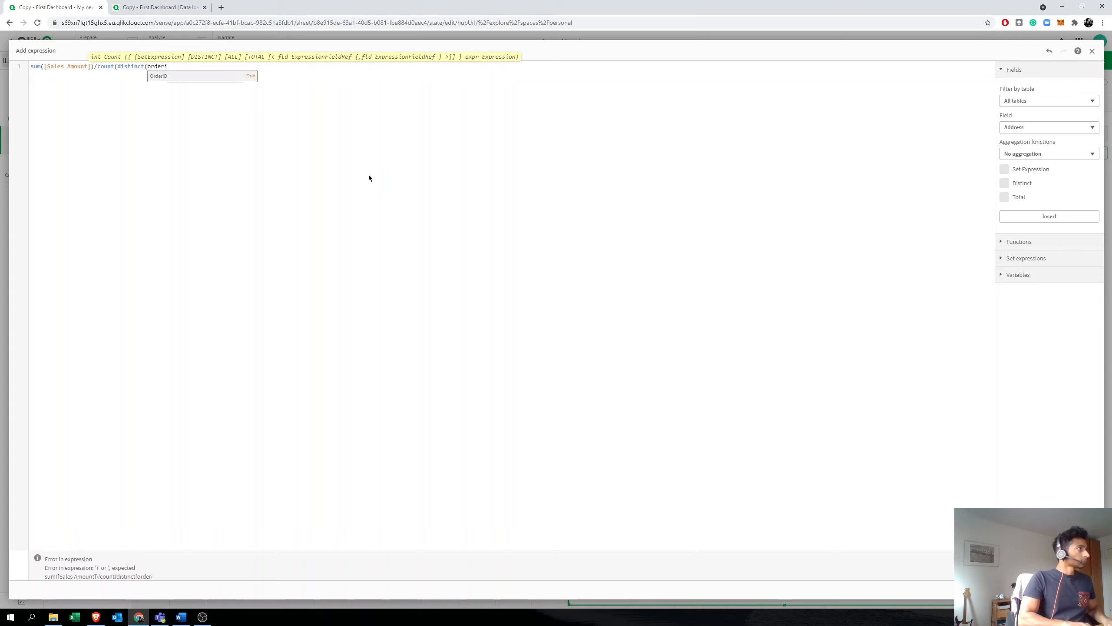
key("Return")
type("))")
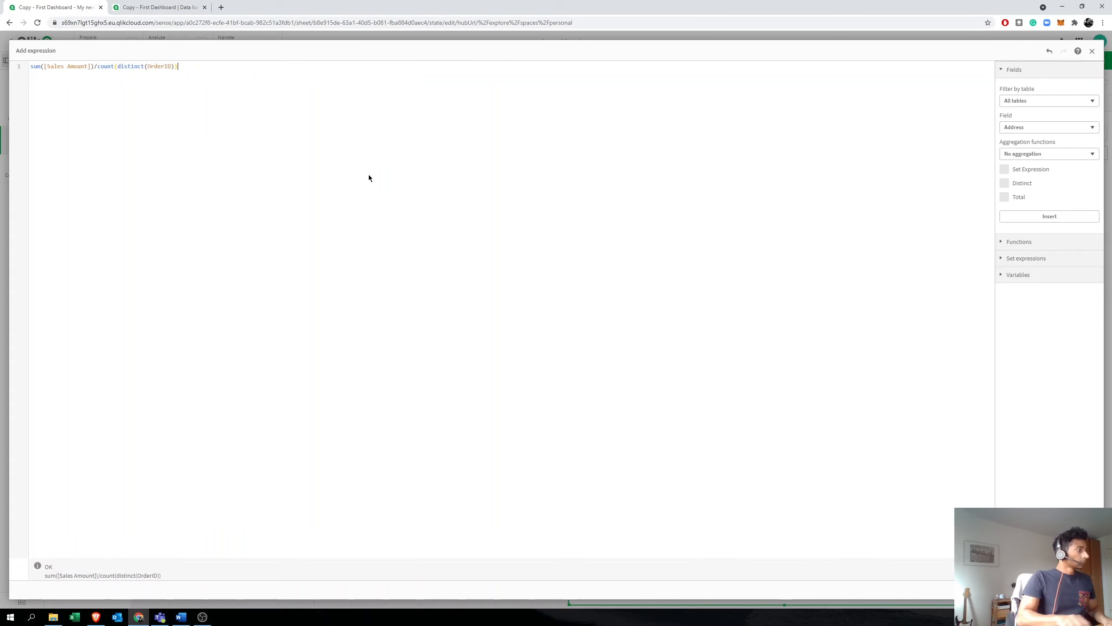
left_click(1087, 590)
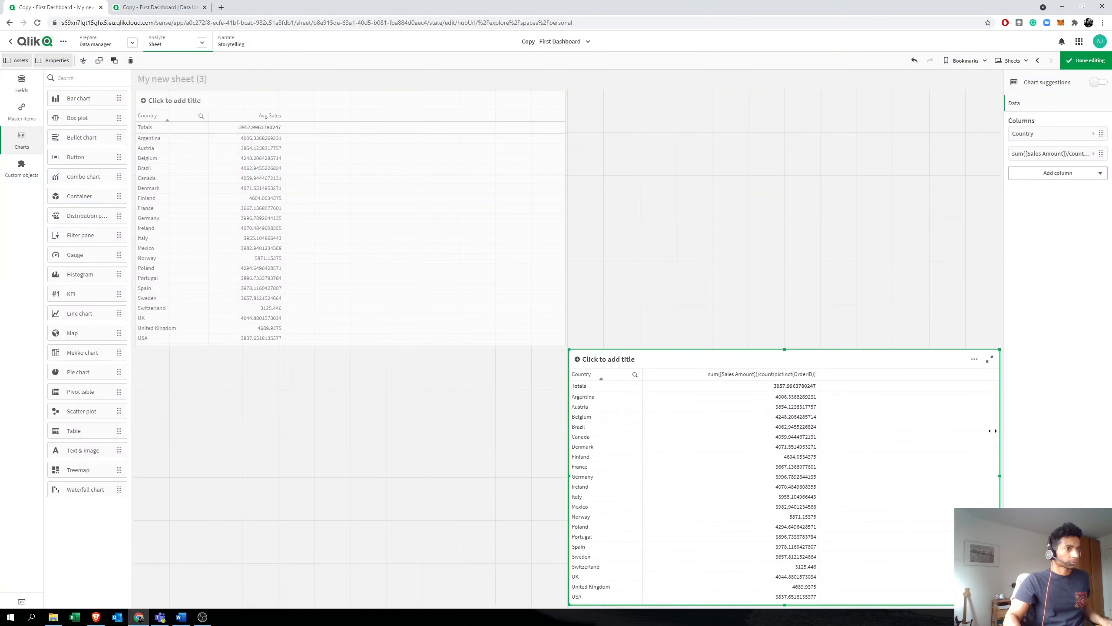
Step: Label the lower-right table's measure column "Avg Sales"
left_click(1067, 156)
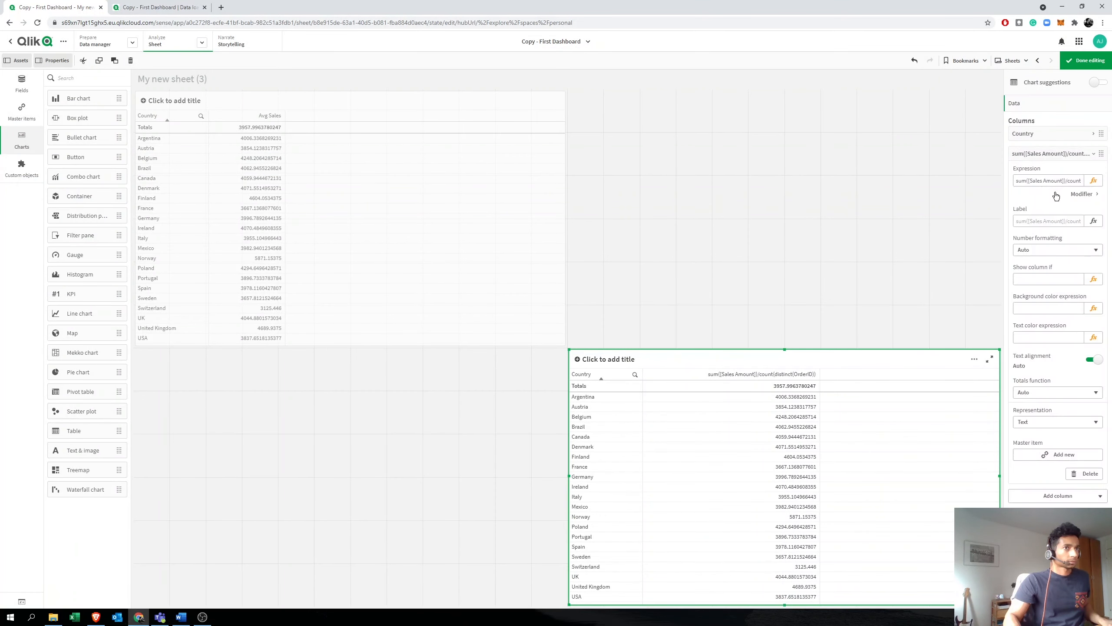
left_click(1042, 222)
type("Avg")
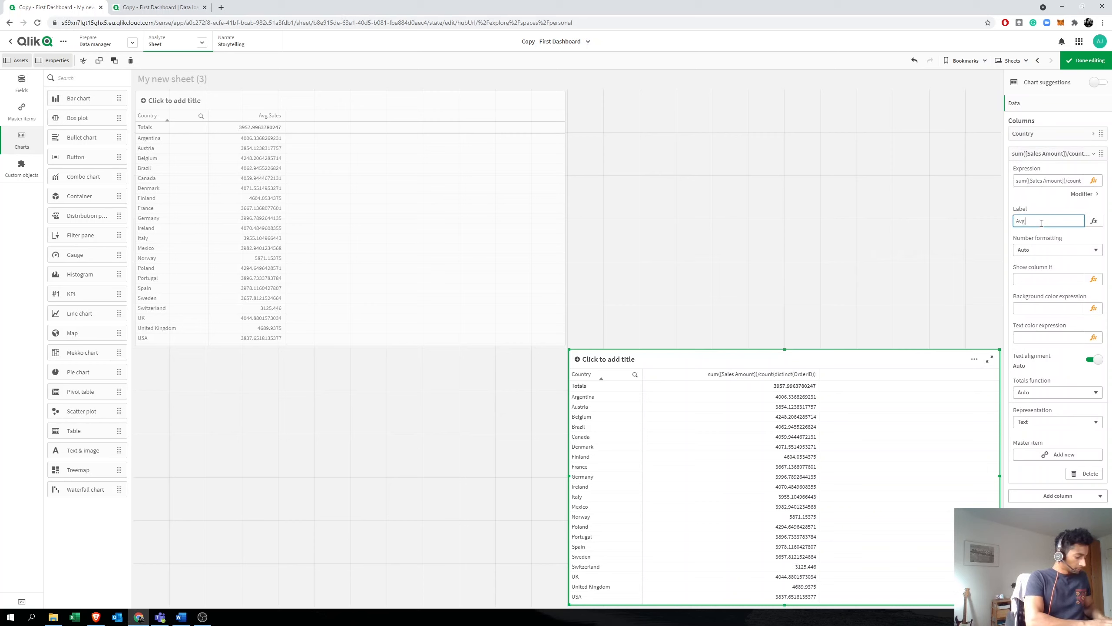
type(" Sales")
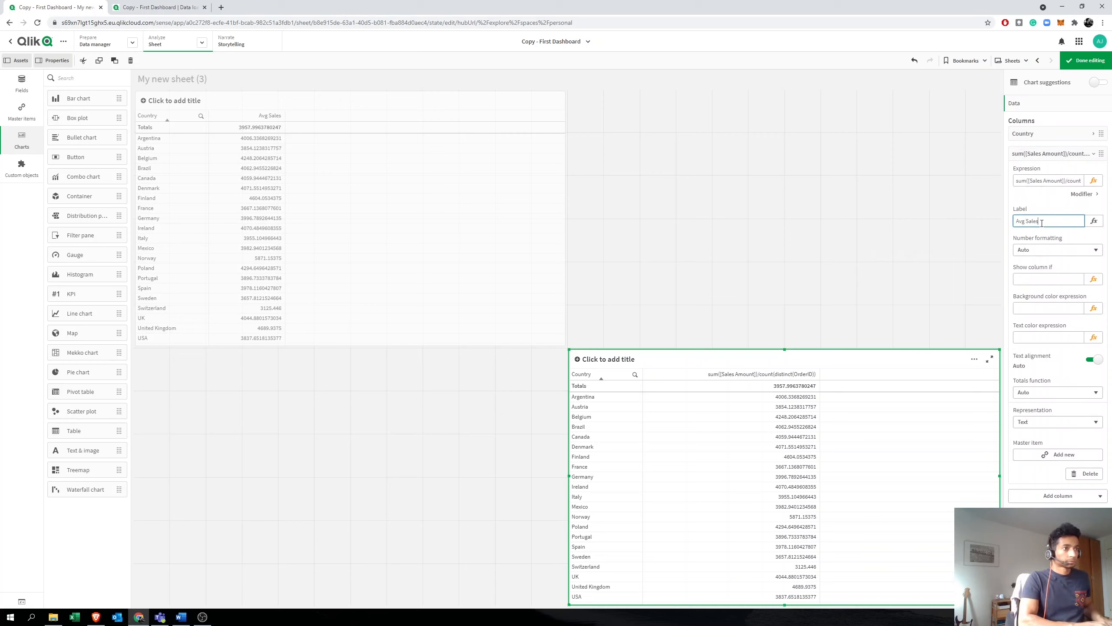
key("Return")
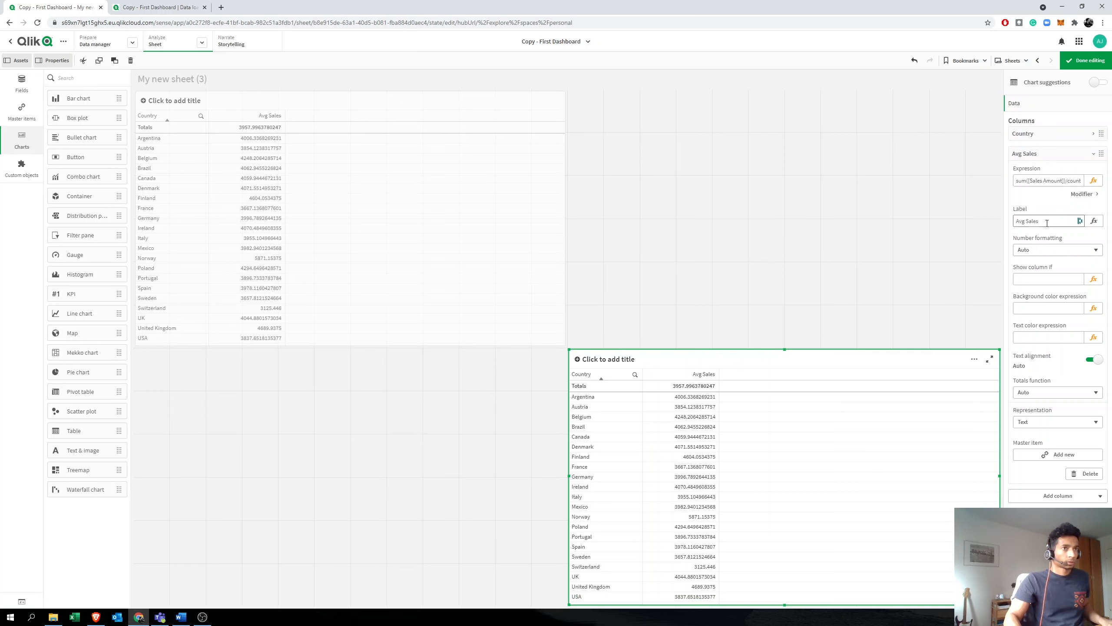
Step: Extend the measure column label to "Avg Sales / order" in both tables
left_click(1047, 221)
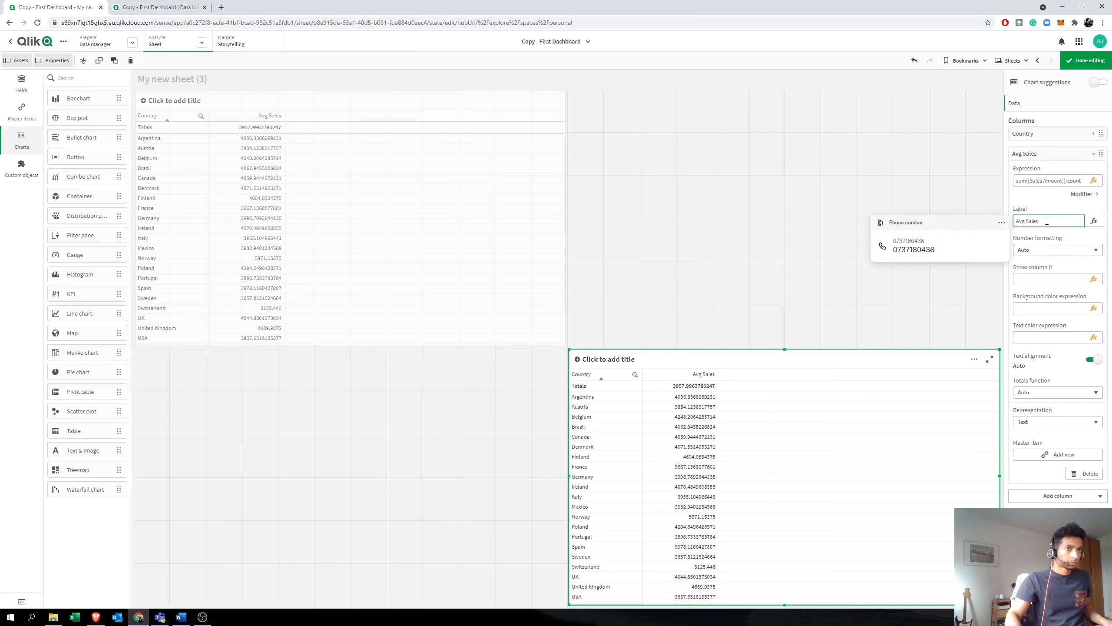
type("/ order")
key("Return")
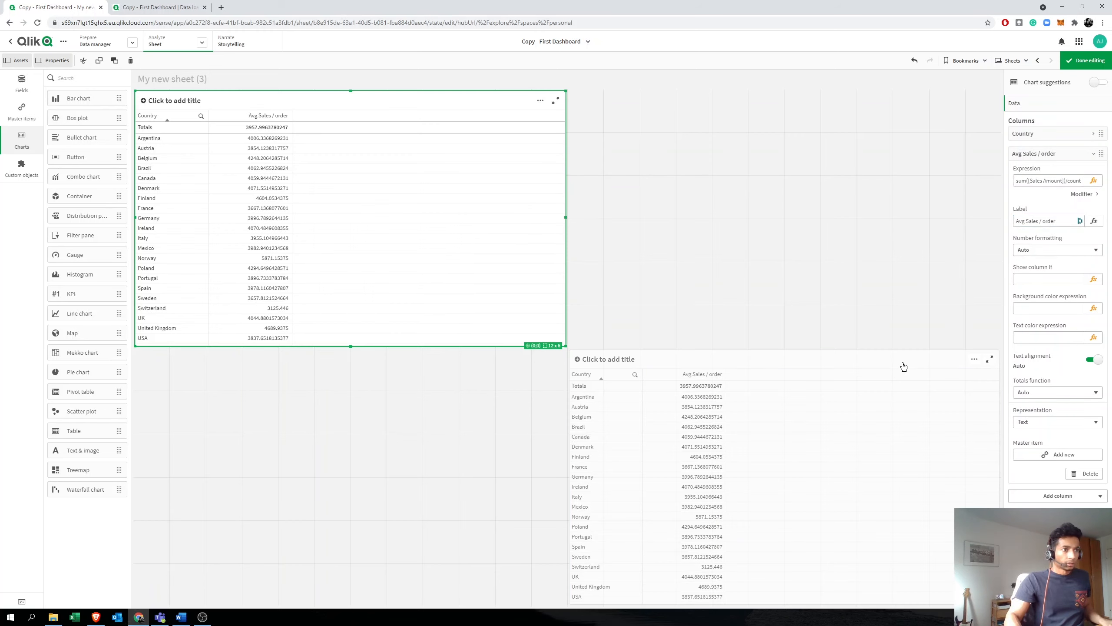
Step: Add Employee_name as a second dimension column in the lower-right table
left_click(903, 366)
left_click(1060, 154)
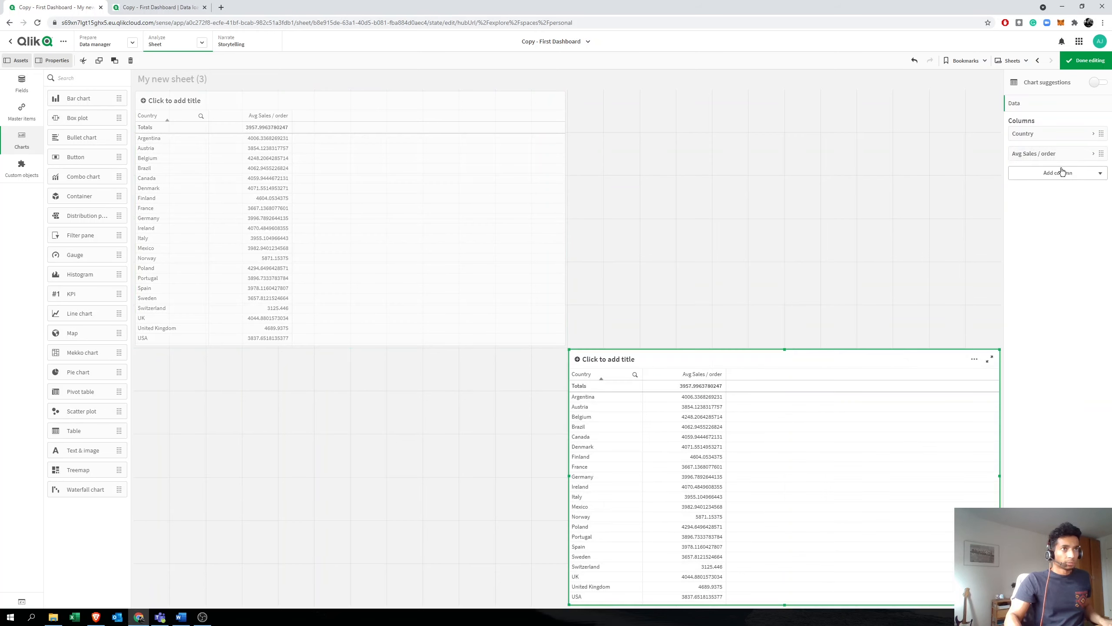
left_click(1062, 171)
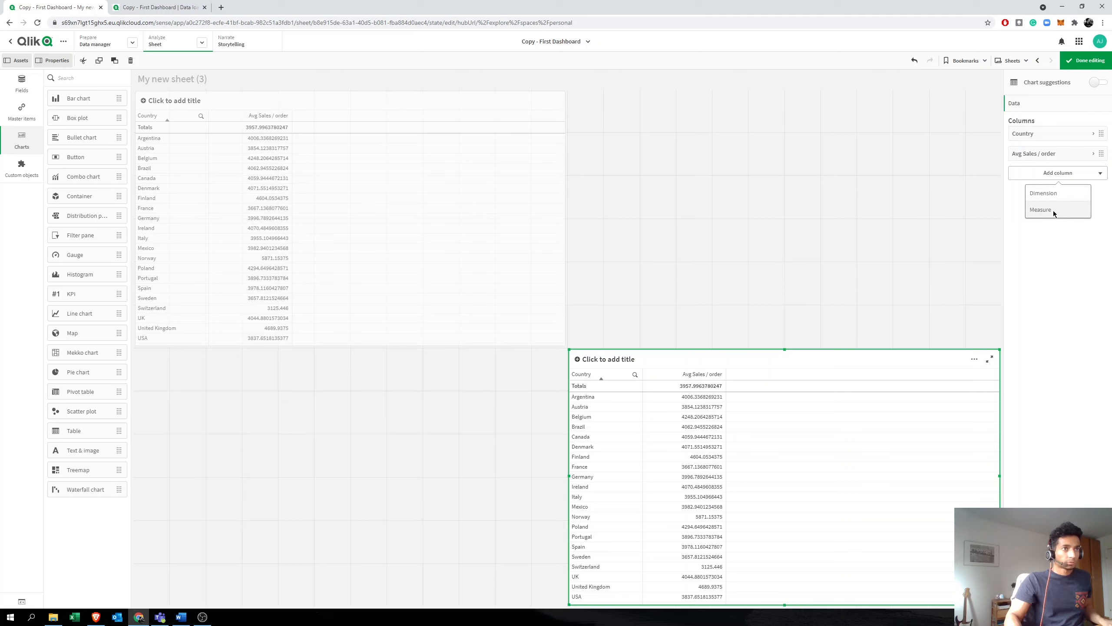
left_click(1055, 195)
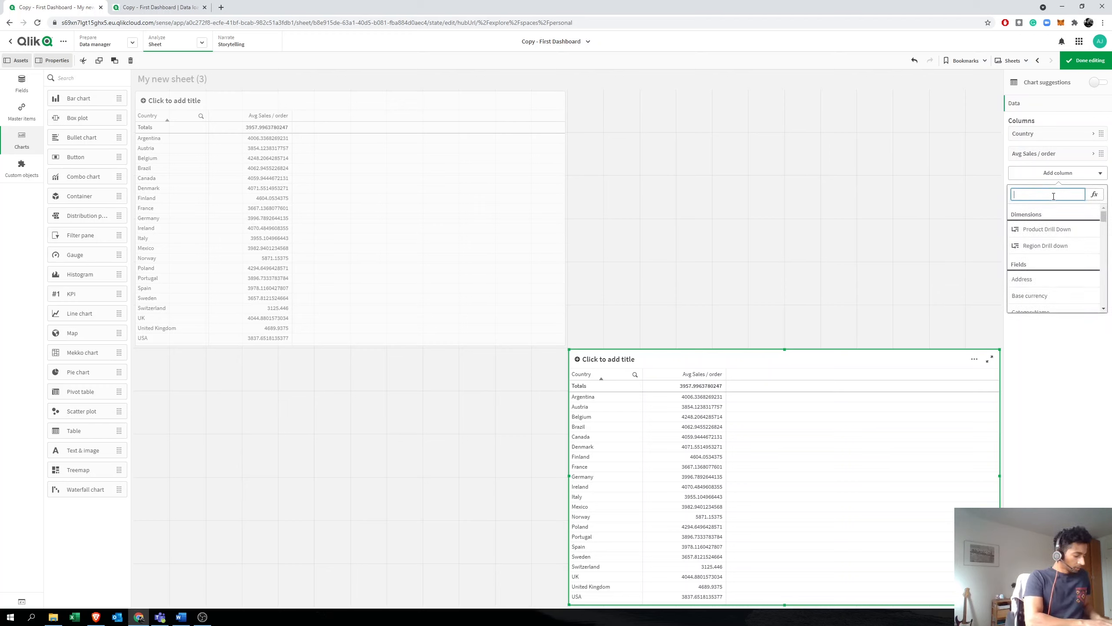
type("Employee_name")
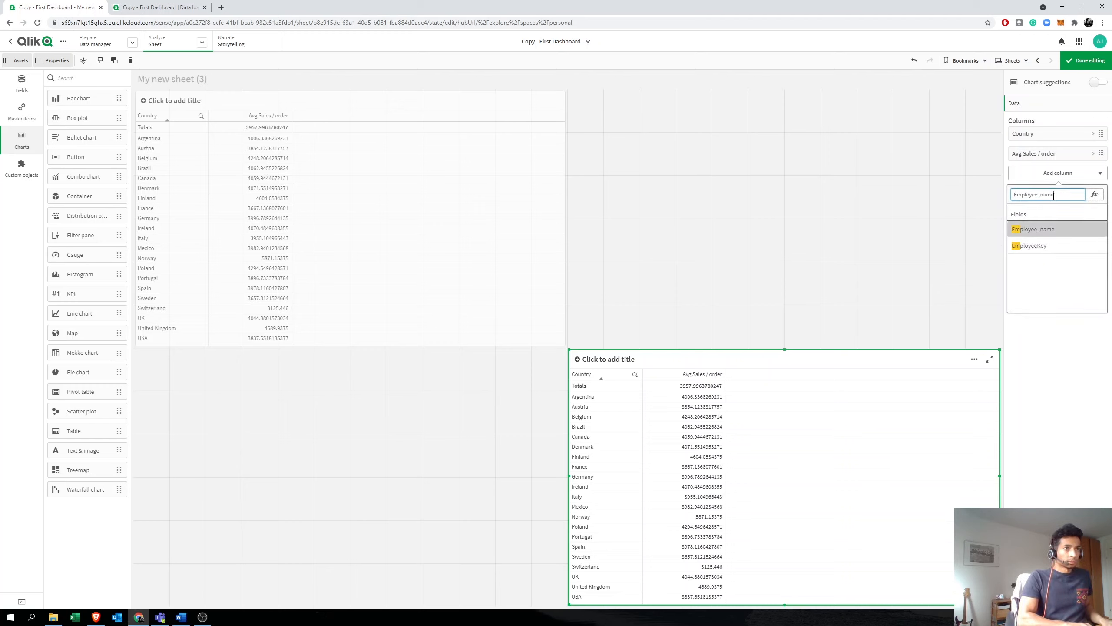
key("Return")
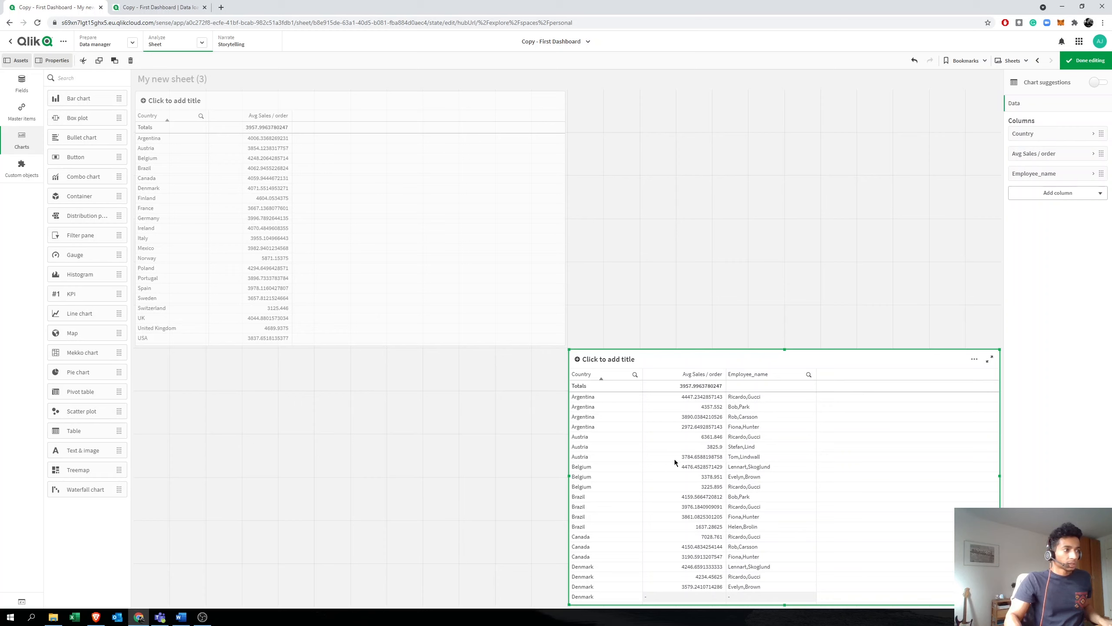
Step: Finish editing the sheet and filter both tables to the country Argentina
left_click(1073, 63)
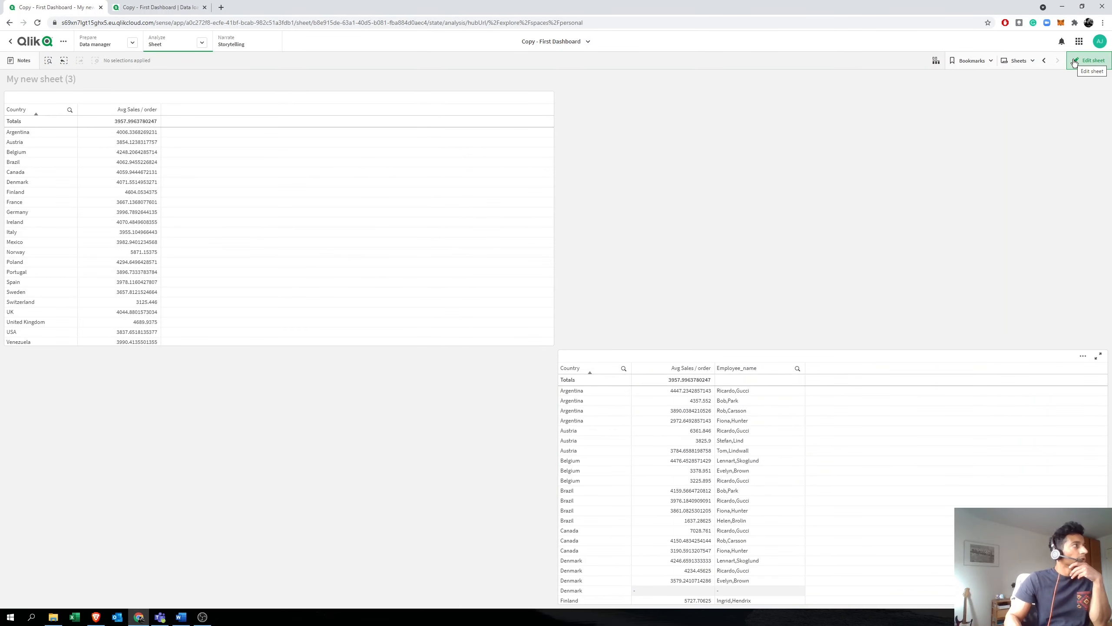
left_click(596, 395)
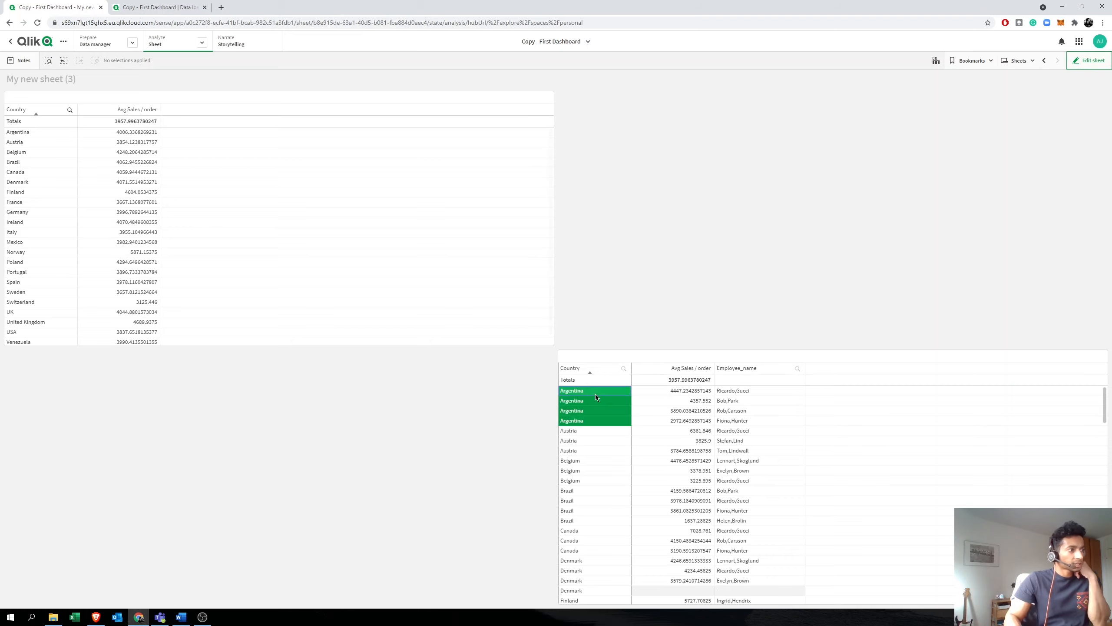
left_click(619, 354)
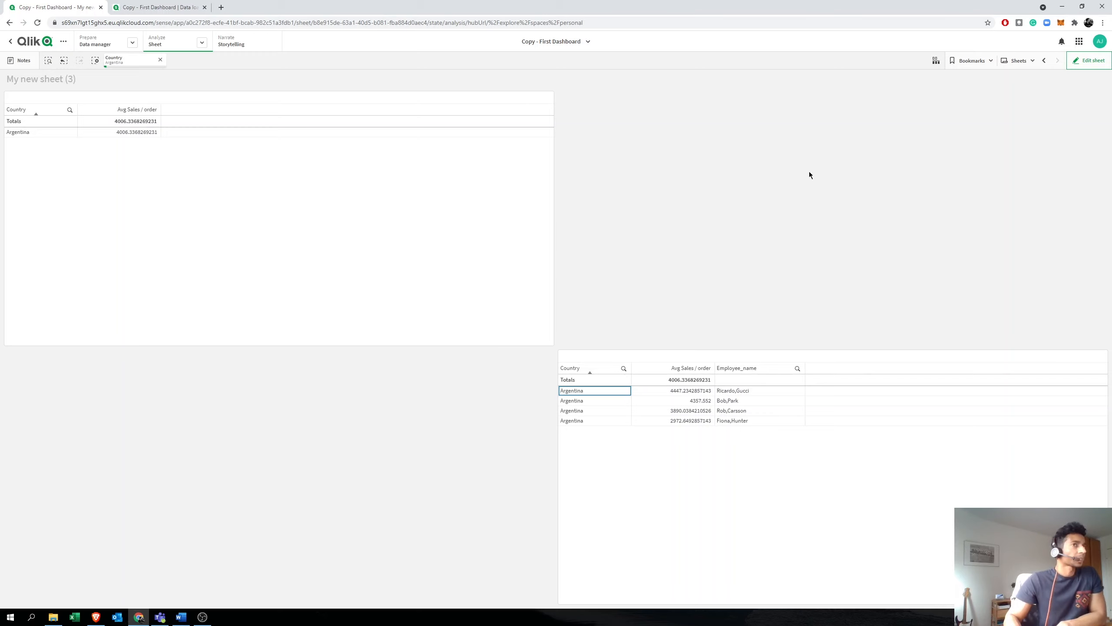
Step: Return to editing the sheet and begin a new measure for the lower-right table with the expression aggr(sum([Sales Amount])/
left_click(1077, 62)
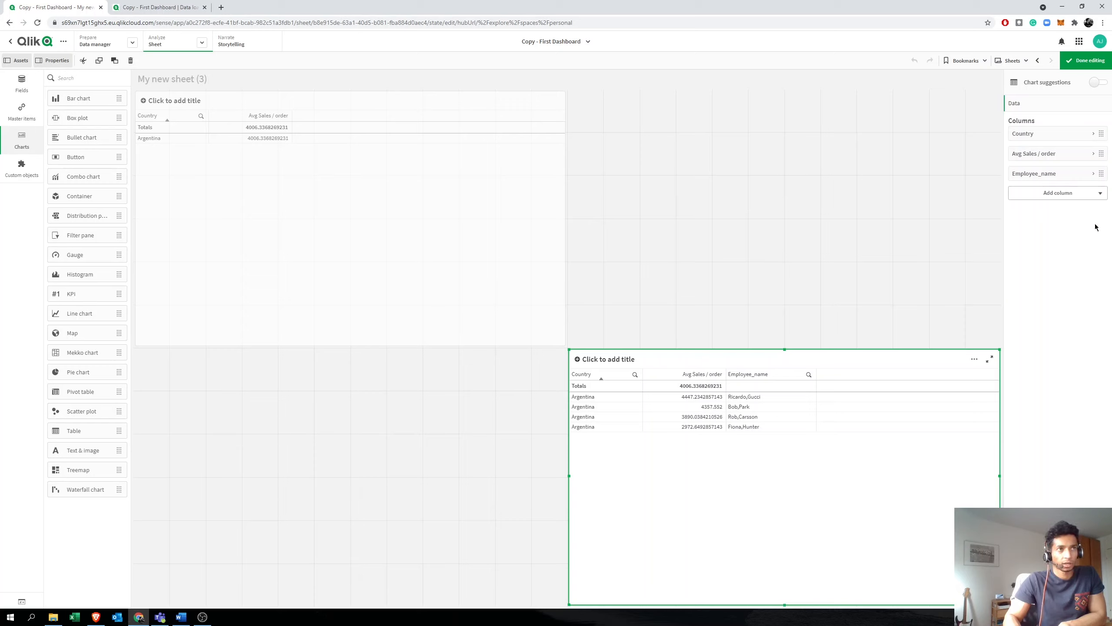
left_click(1076, 198)
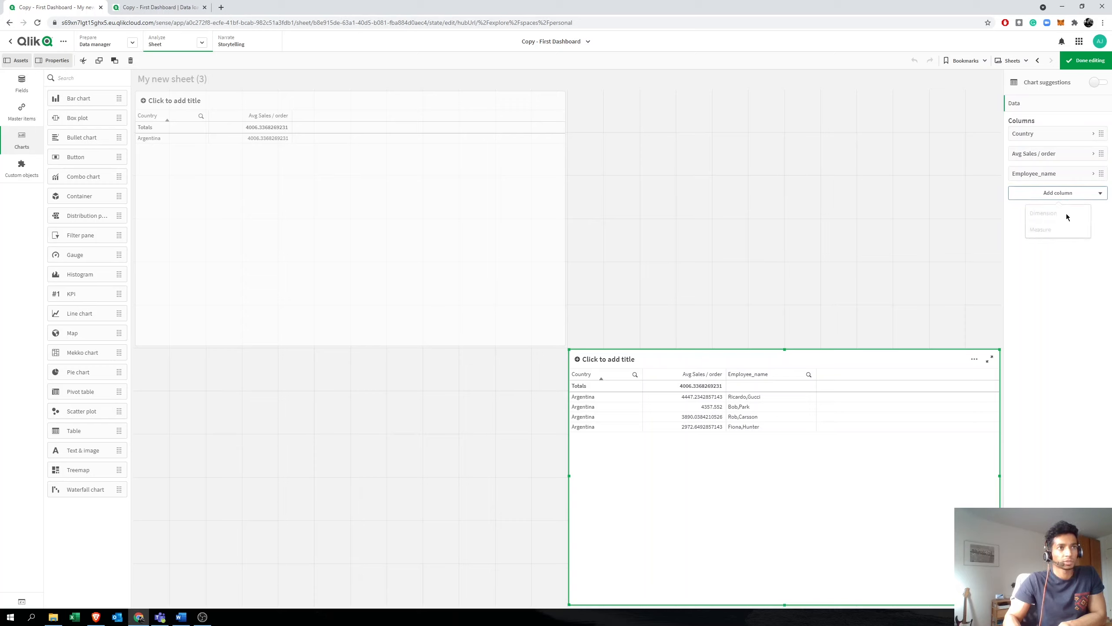
left_click(1050, 231)
left_click(1092, 217)
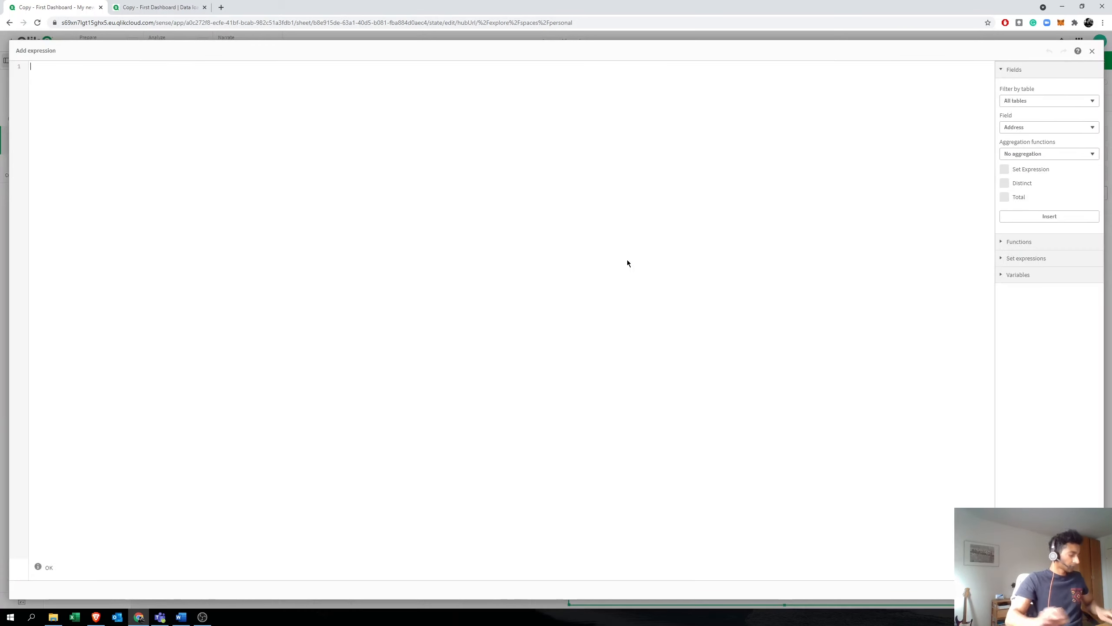
type("aggr")
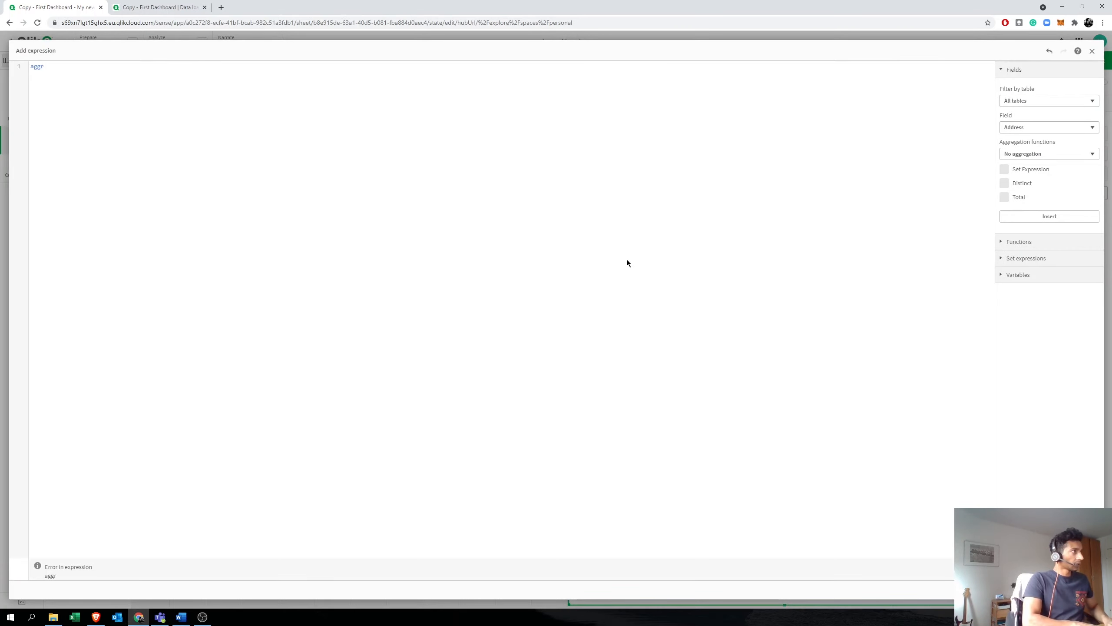
type("(")
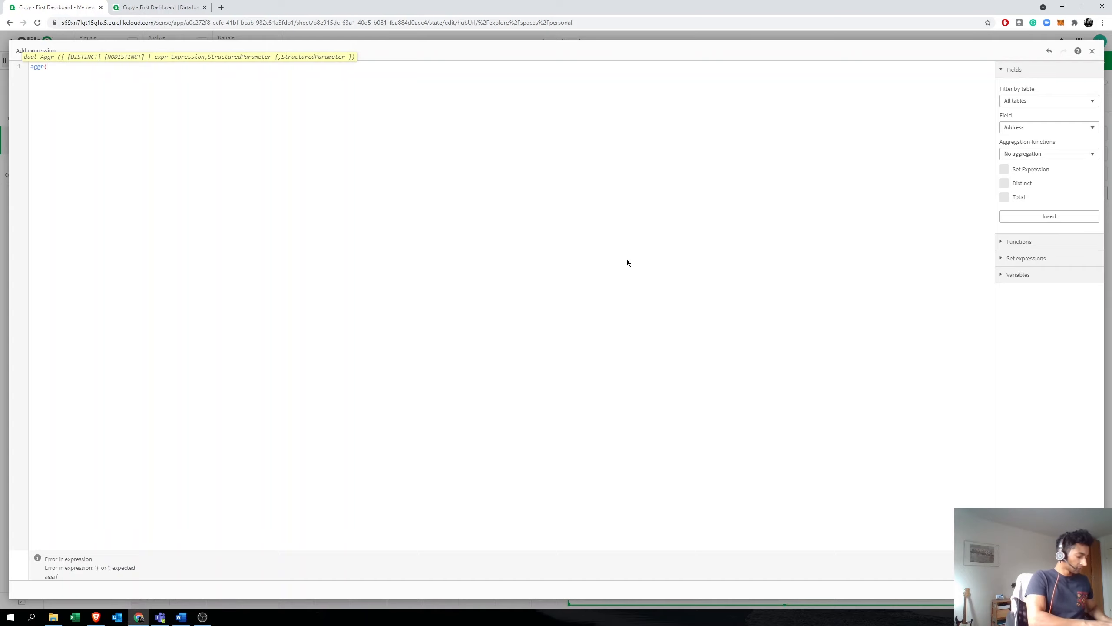
type("sum(sal")
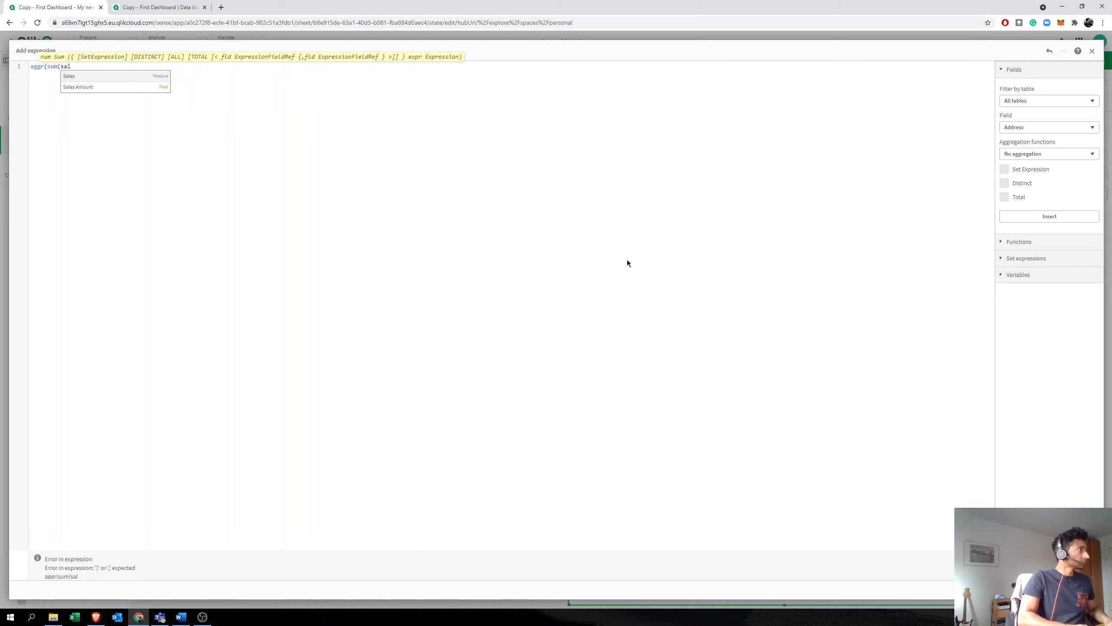
key("Down")
key("Return")
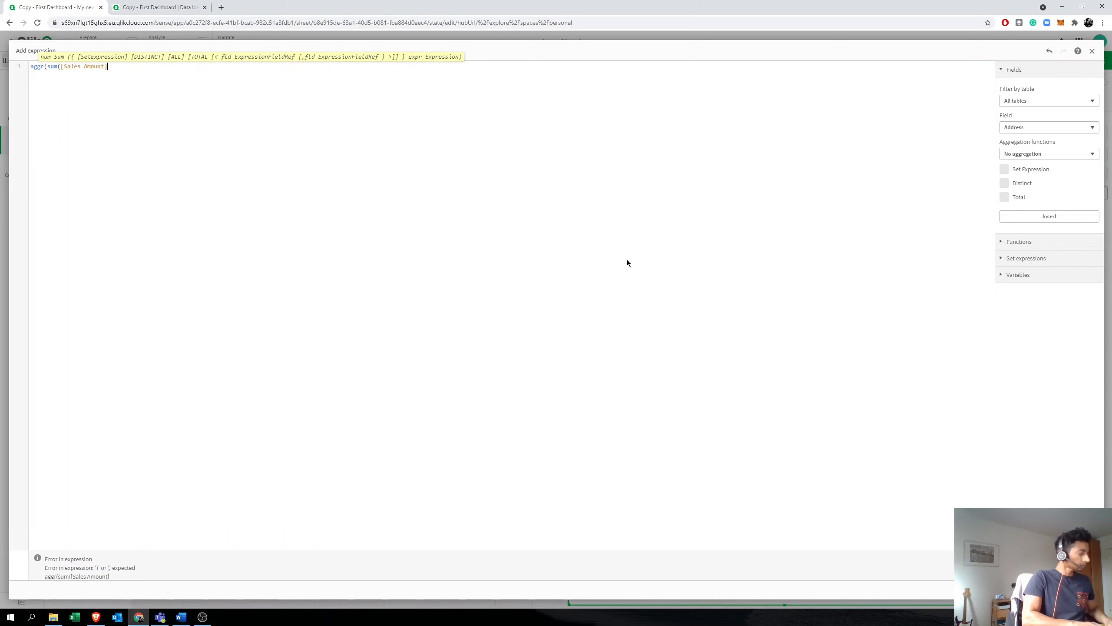
type(")/")
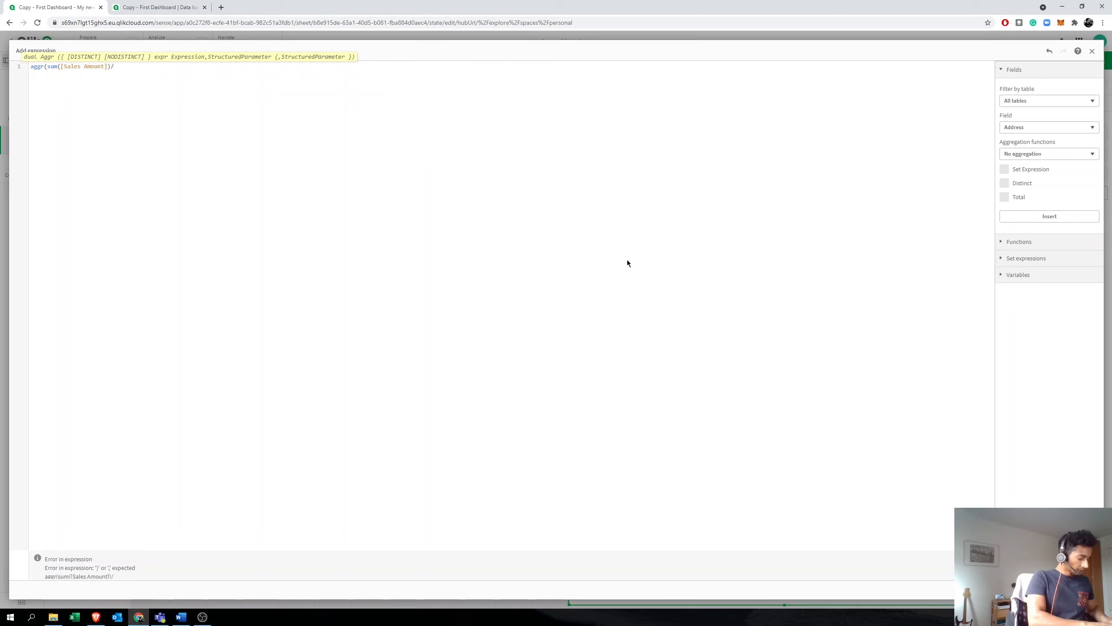
Step: Continue the aggr expression with the divisor count(distinct(OrderID))
type("count(dis")
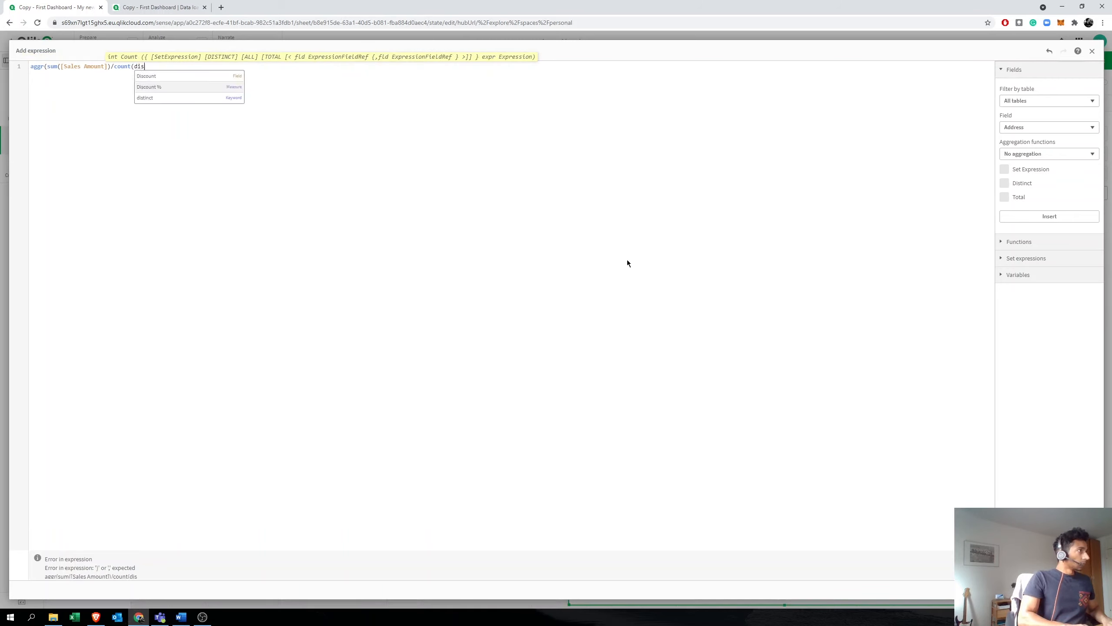
key("Down")
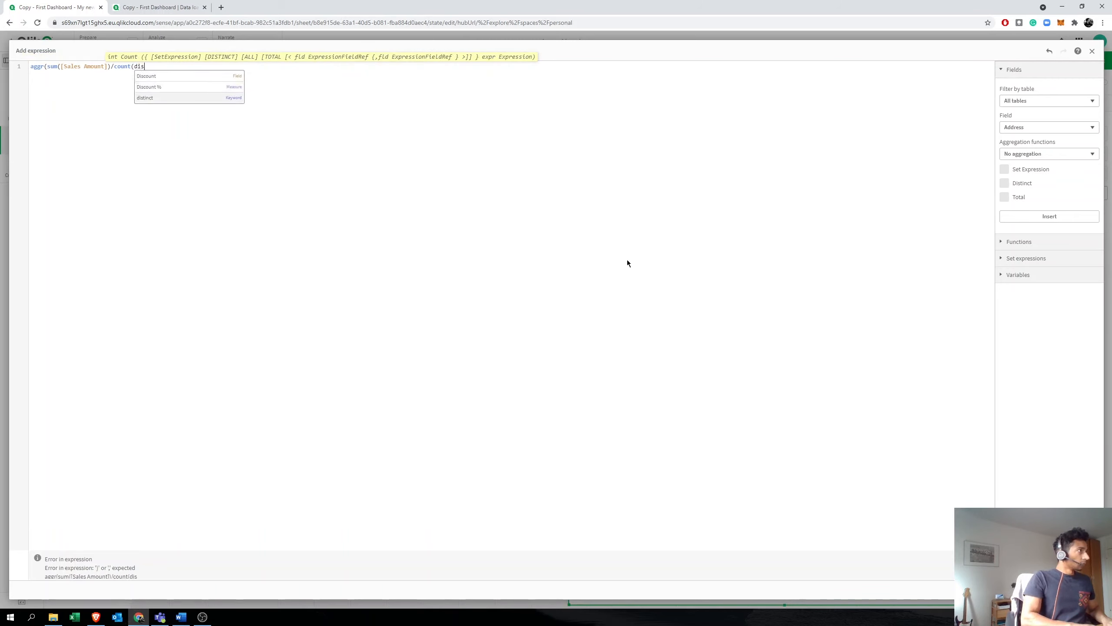
key("Return")
type("(co")
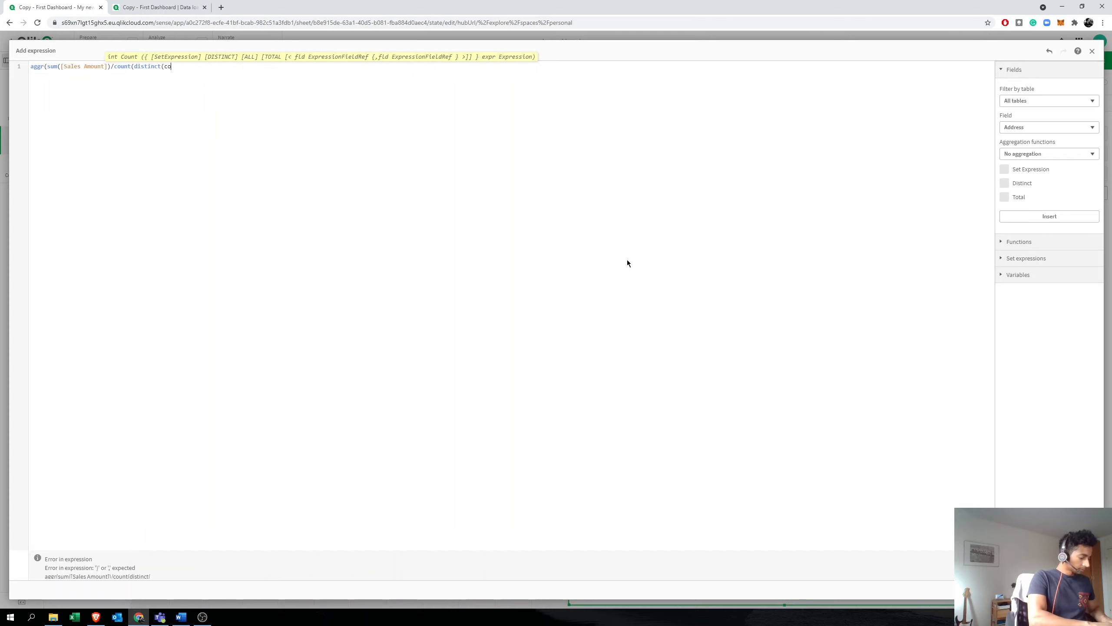
key("BackSpace")
key("BackSpace")
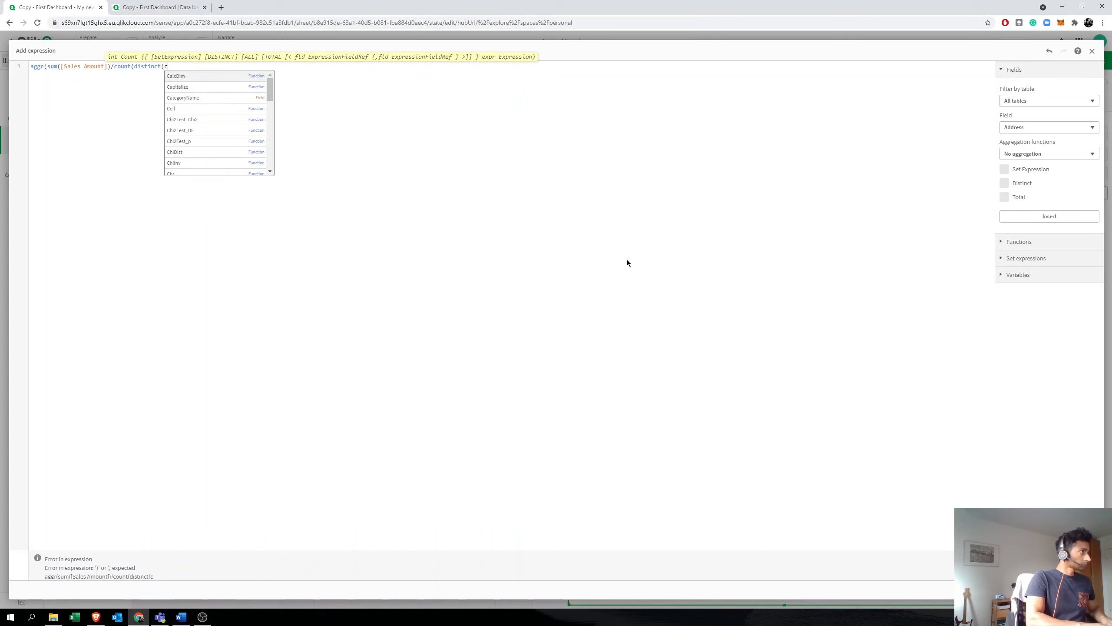
type("order")
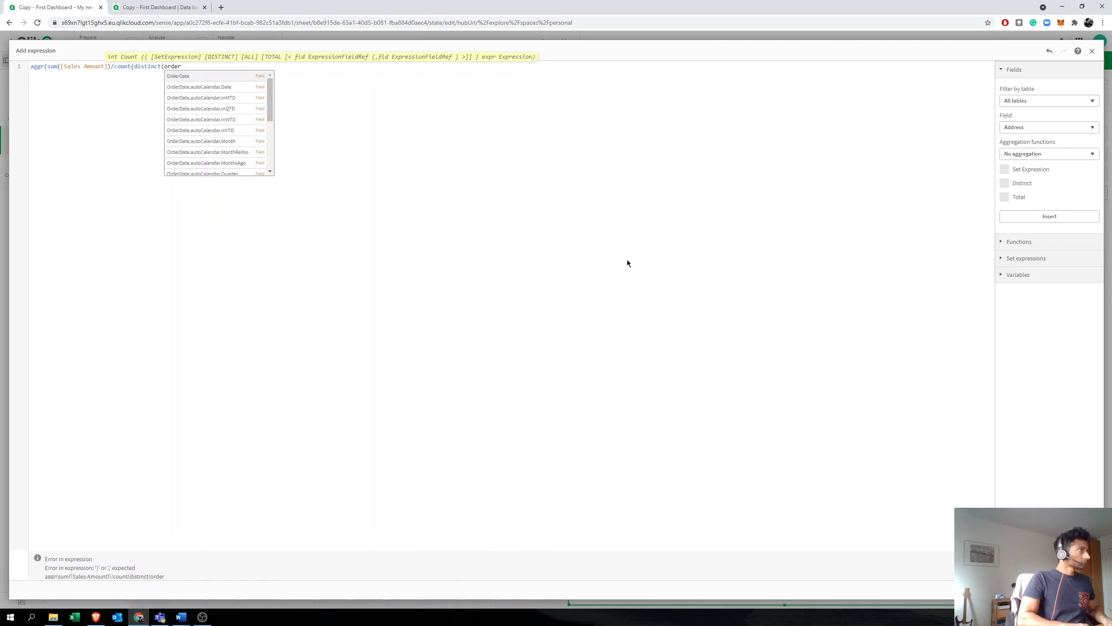
type("i")
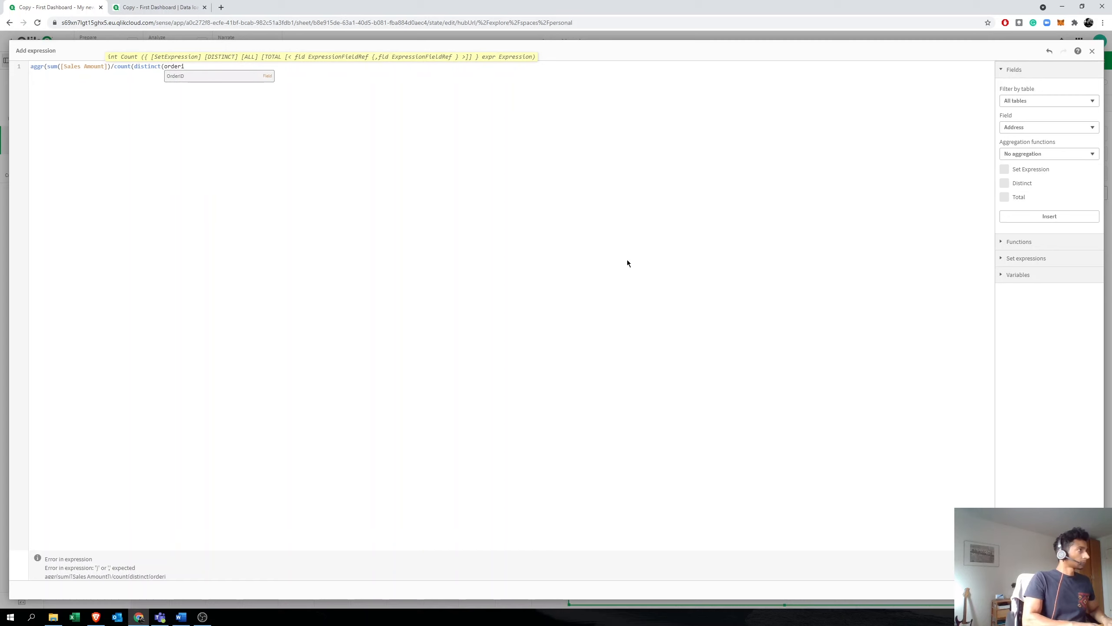
key("Return")
type("))")
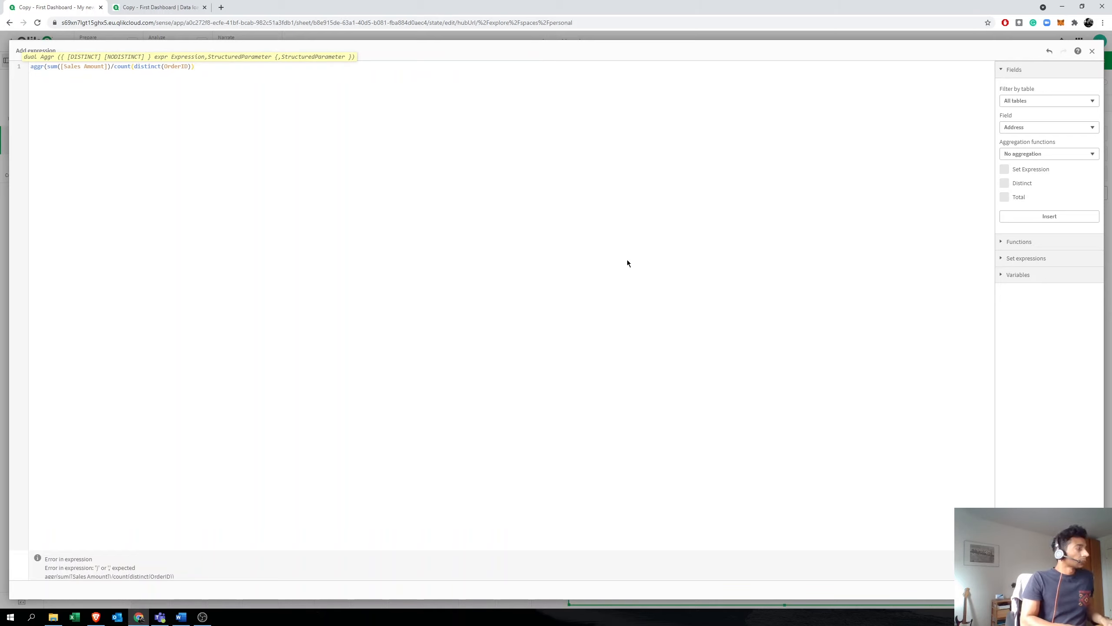
Step: Complete the lower-right table's aggr expression with the grouping fields Country and Employee_name, and apply the measure
type(",")
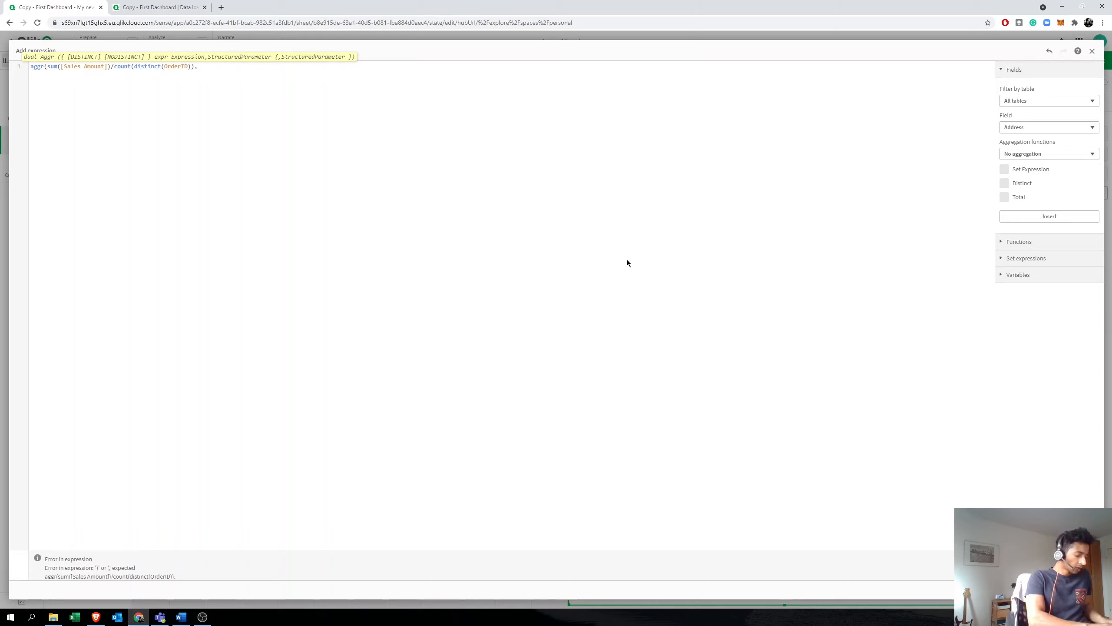
type("country")
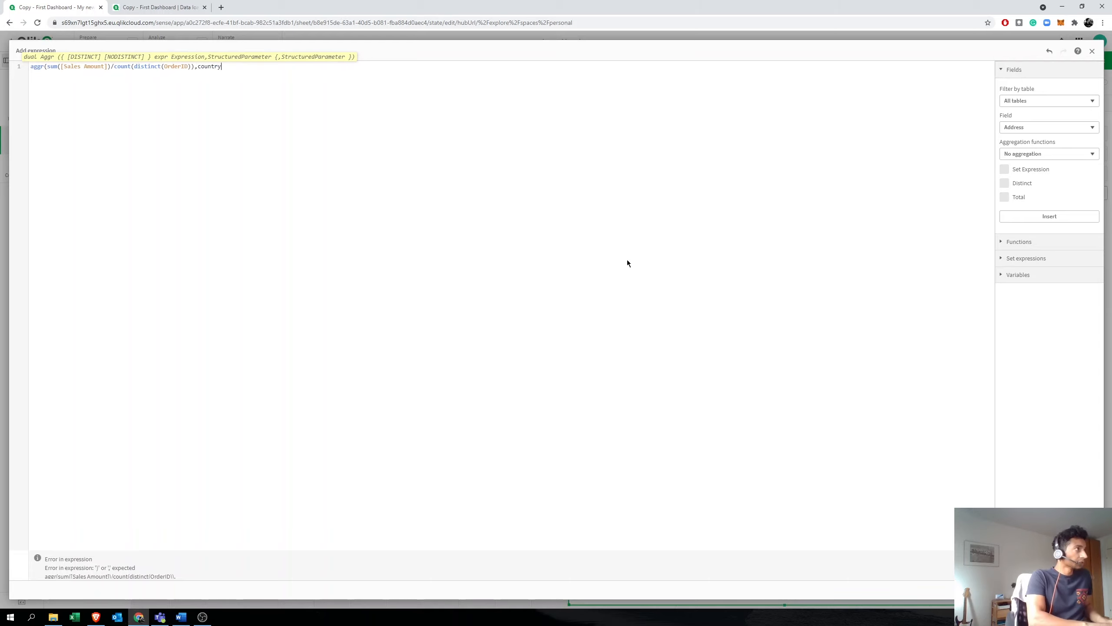
key("Return")
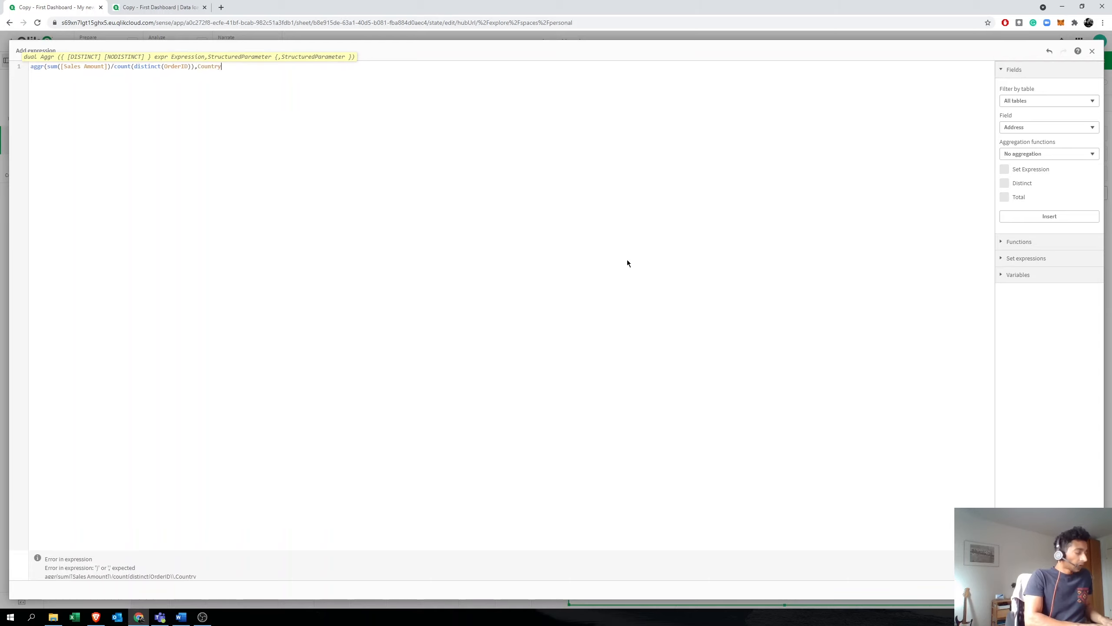
type(",")
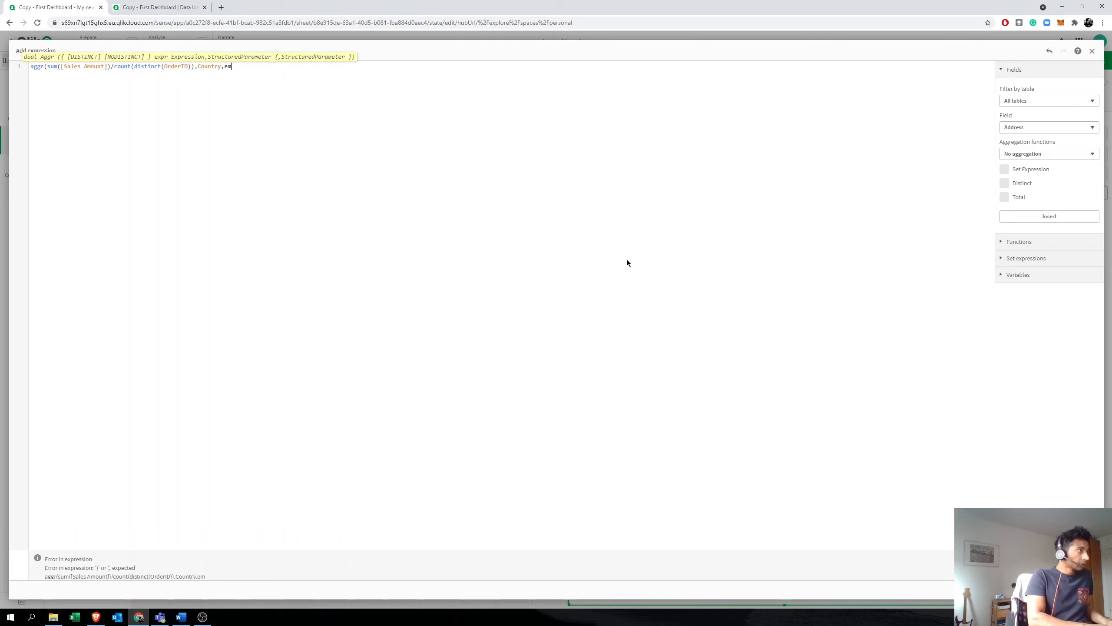
type("e")
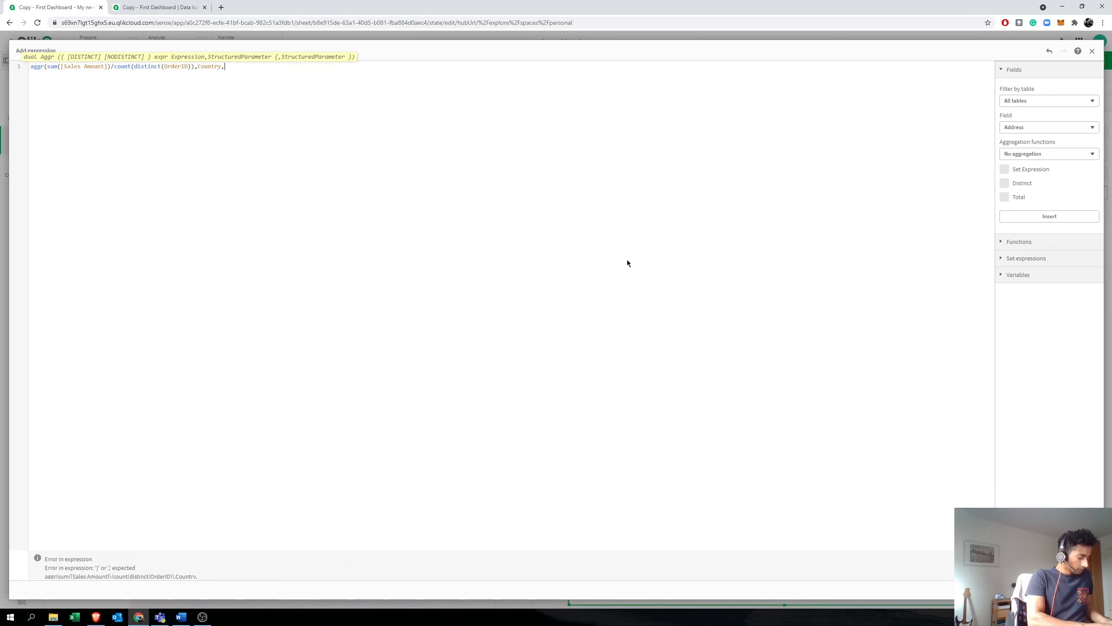
type("mpl")
key("Return")
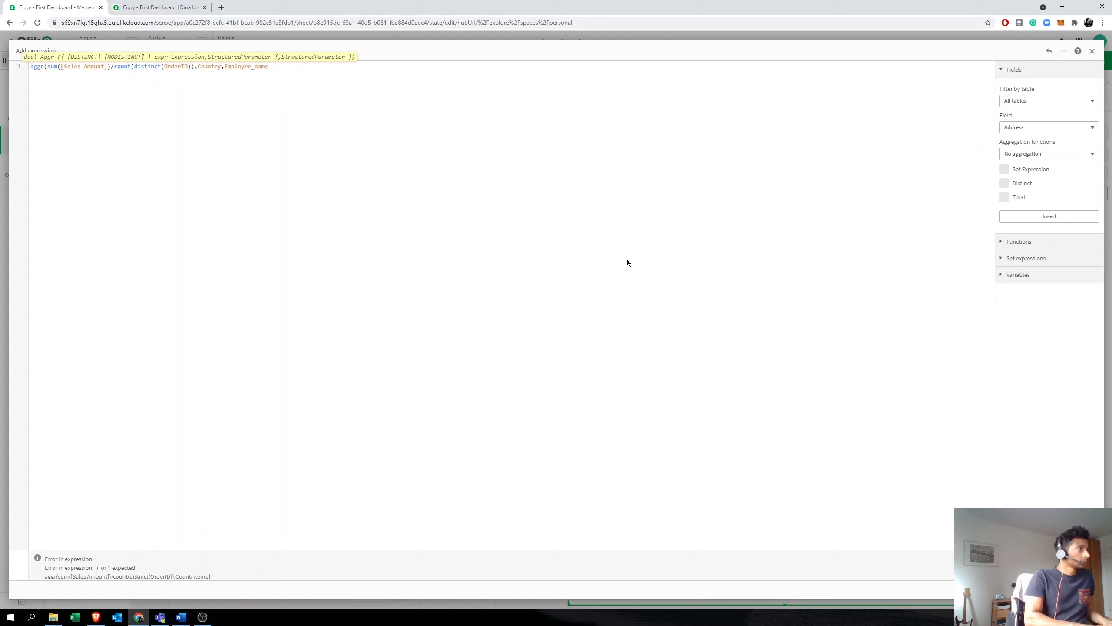
type(")")
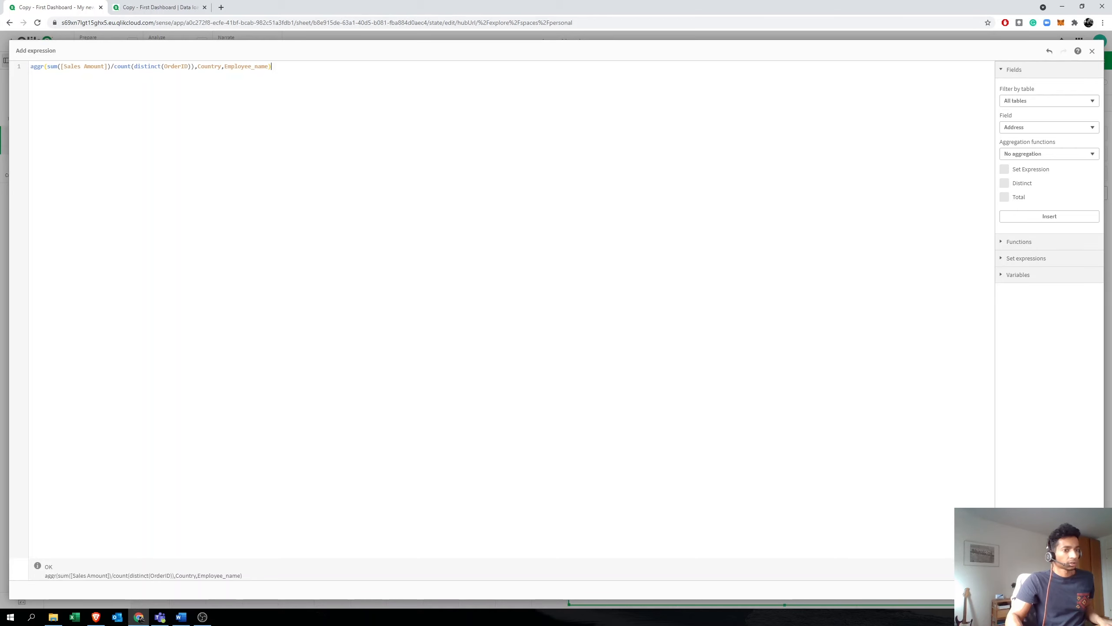
left_click(1088, 590)
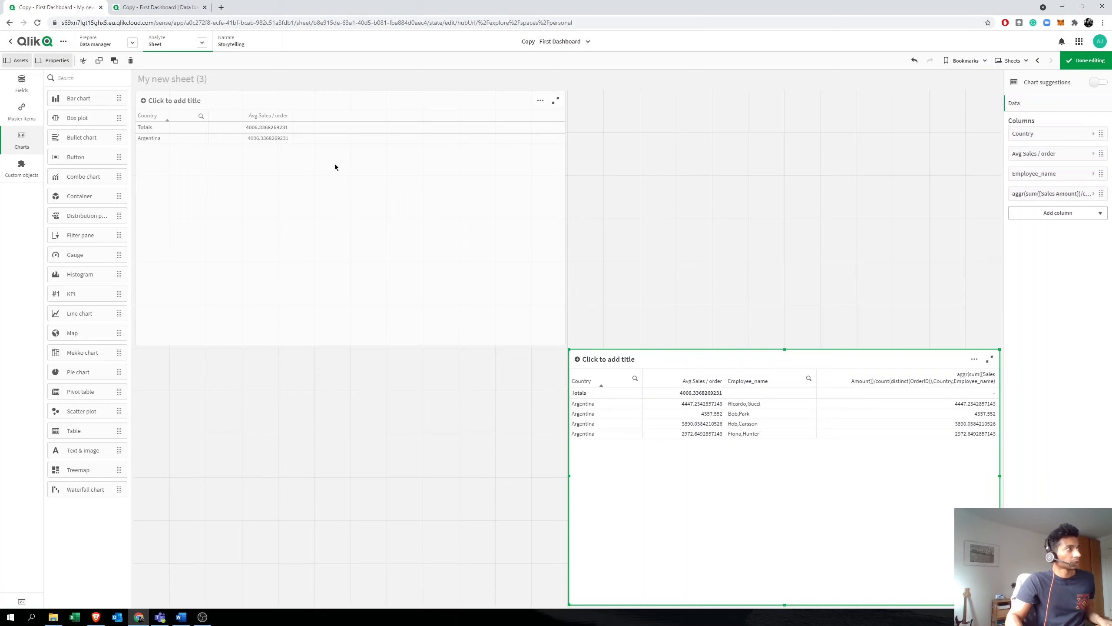
Step: Begin a new measure for the upper-left table with the expression aggr(sum([Sales Amount])/ count(distinct(OrderID))
left_click(338, 183)
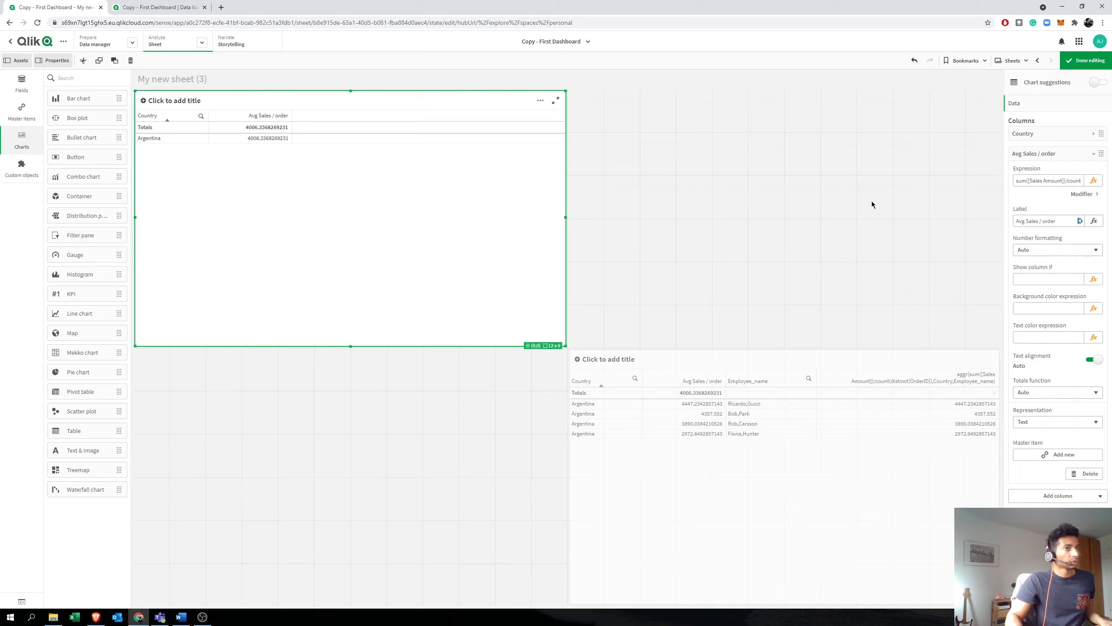
left_click(1073, 153)
left_click(1072, 173)
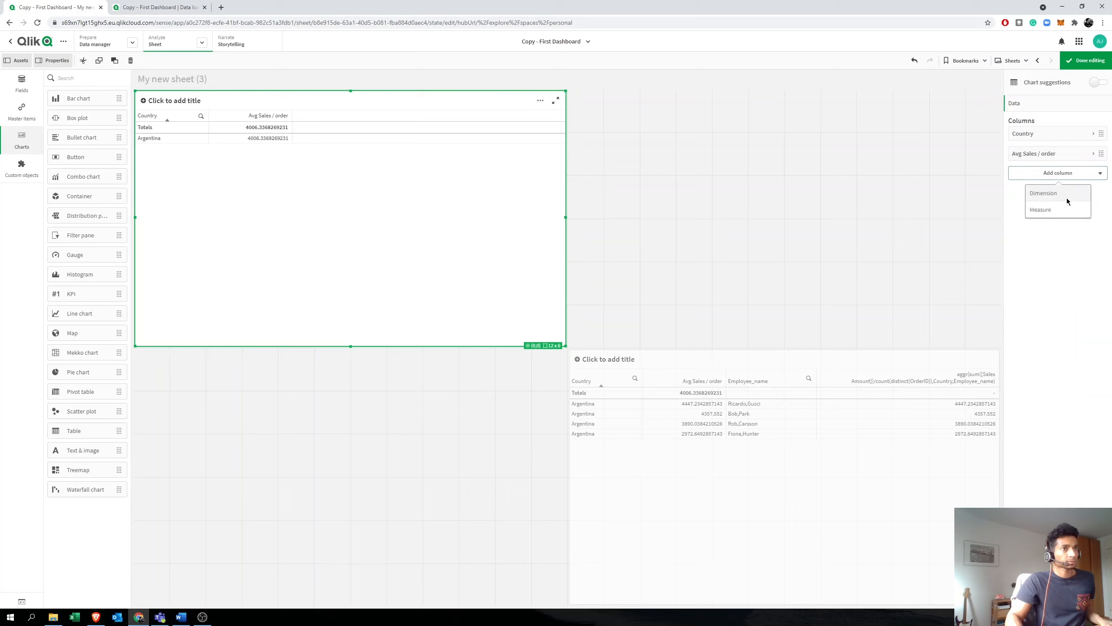
left_click(1059, 210)
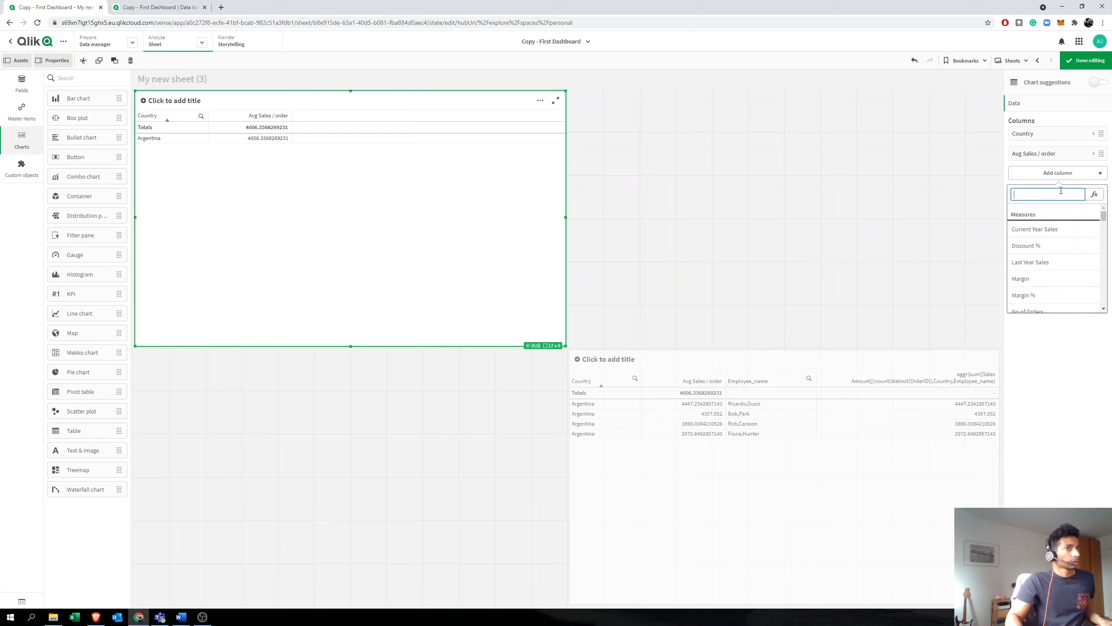
left_click(1094, 194)
type("a")
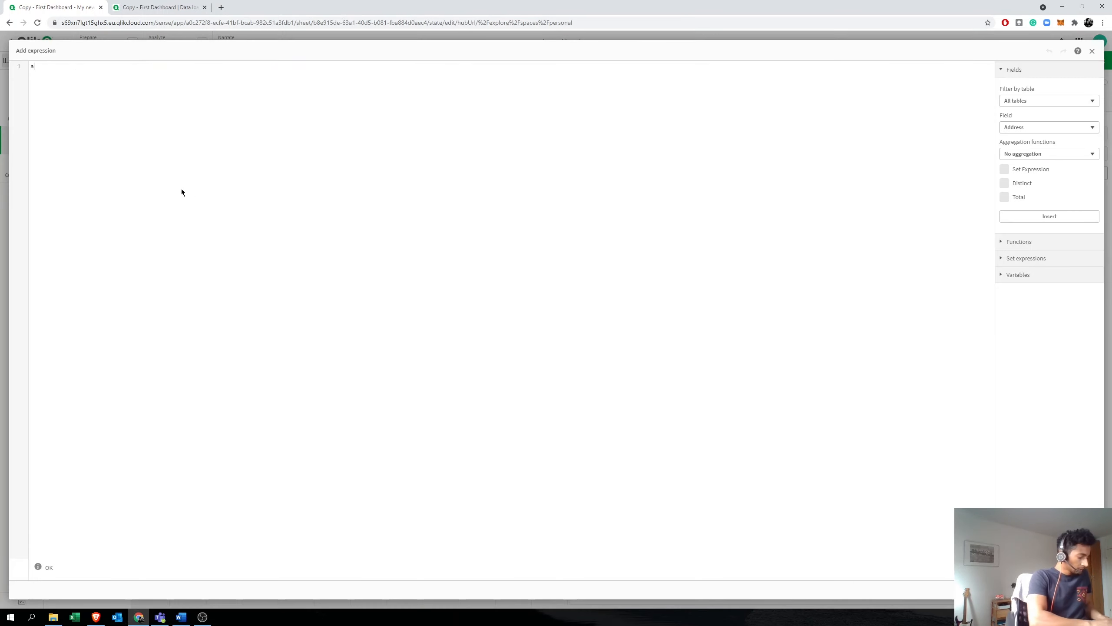
type("ggr(")
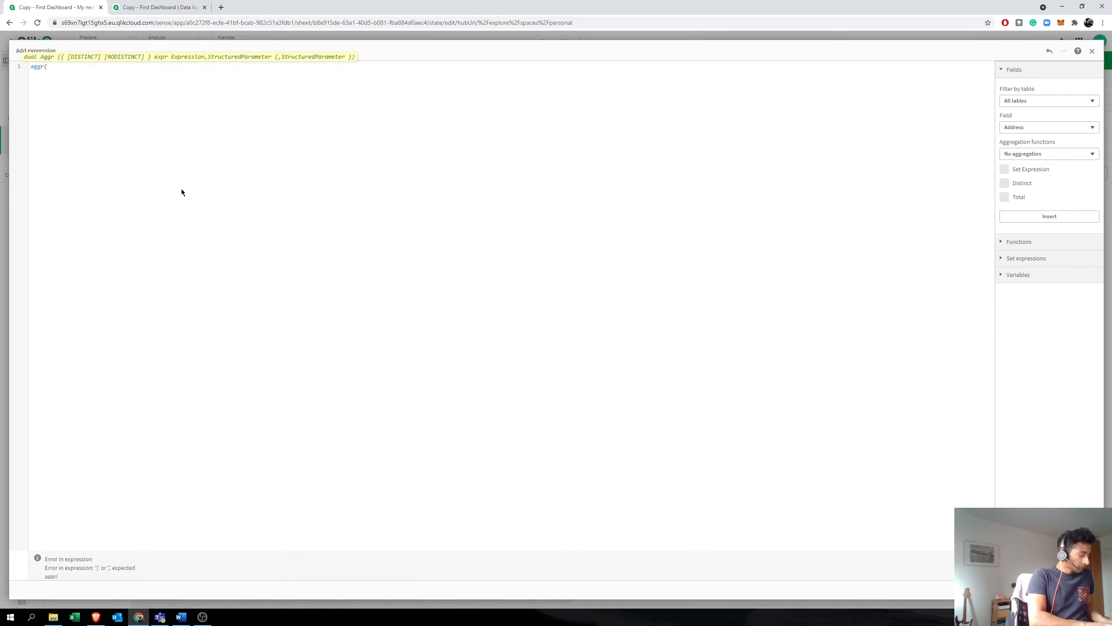
type("sum(sal")
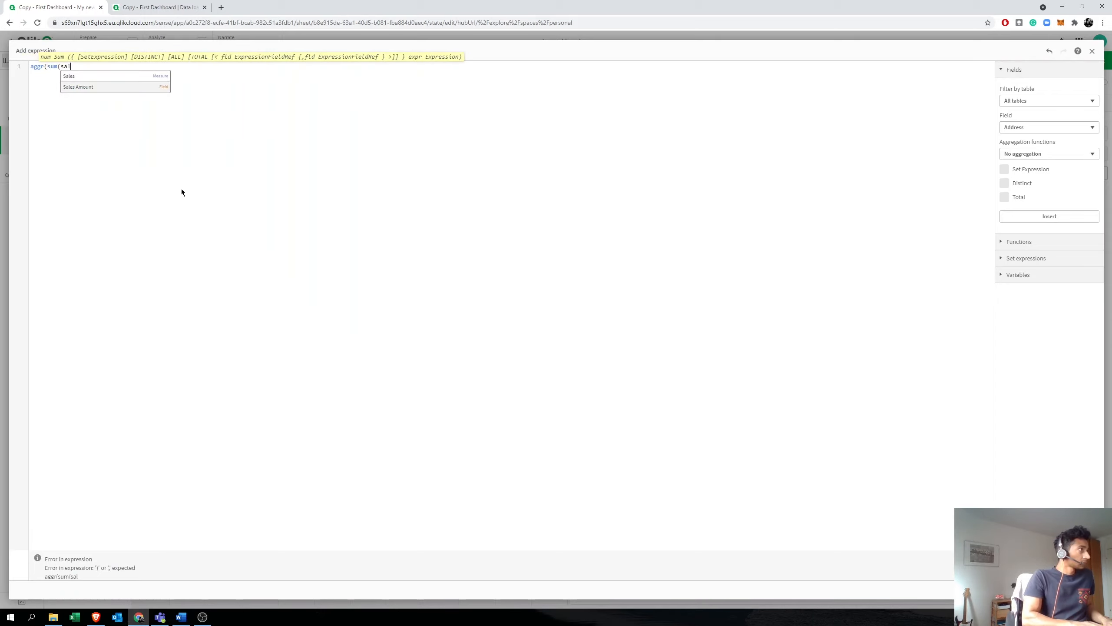
key("Return")
type(")/ count(distinct(OrderID))")
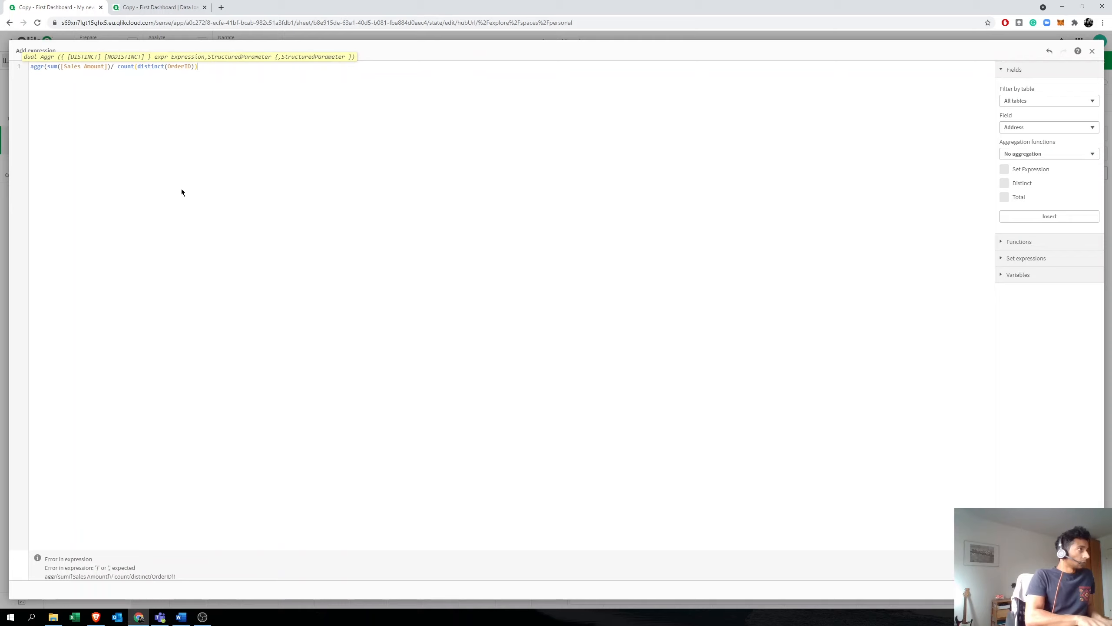
Step: Complete the upper-left table's aggr expression with the grouping fields Country and Employee_name, and apply the measure
type(",country")
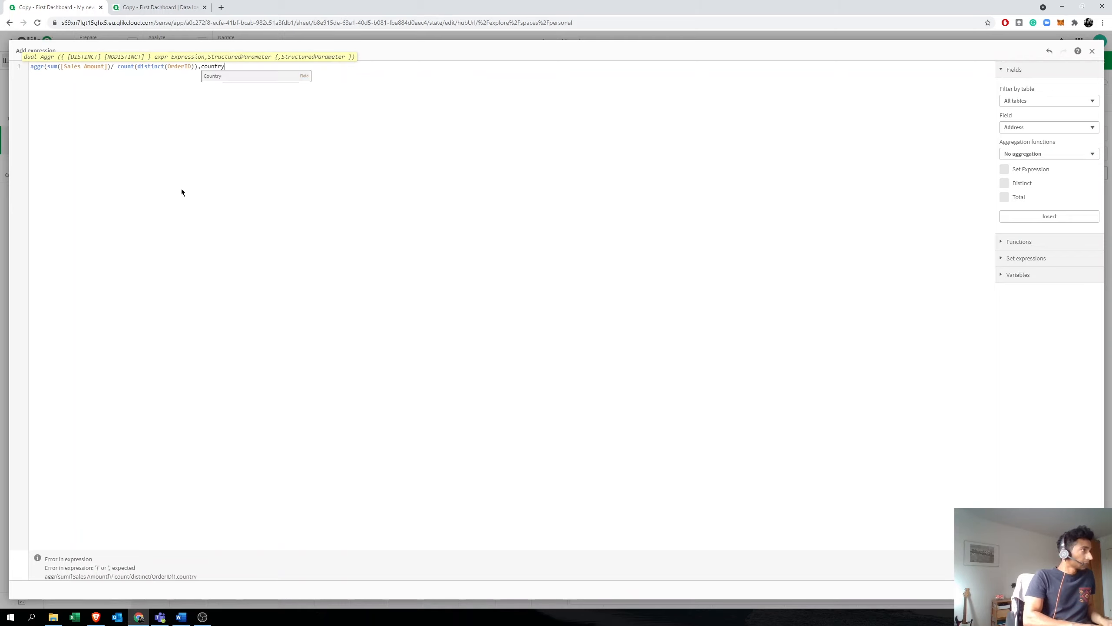
key("Return")
type(",empl")
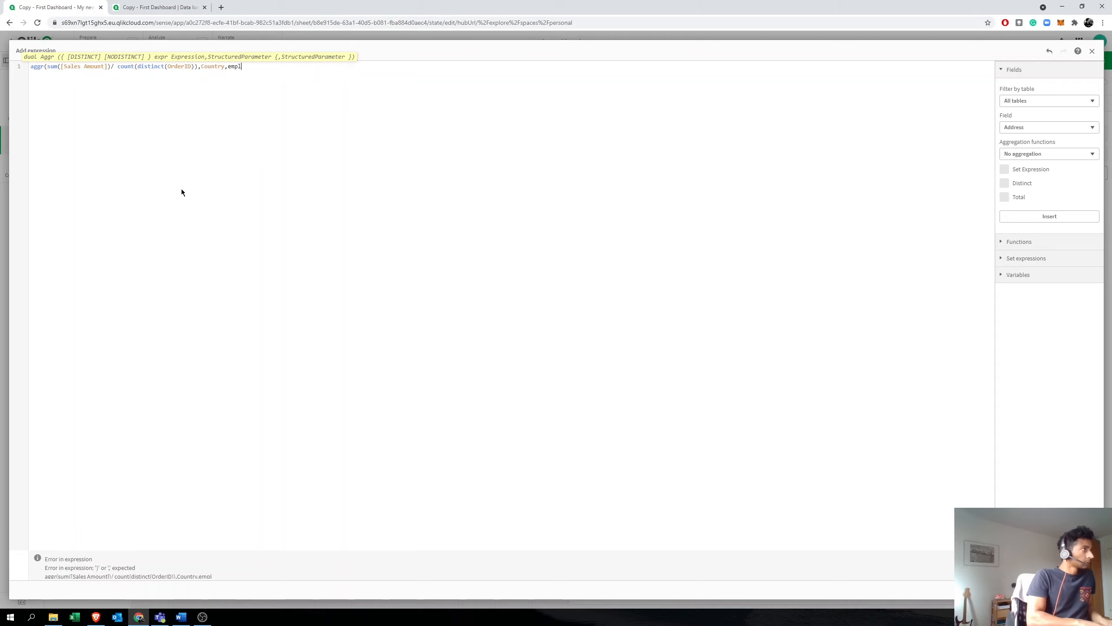
key("Return")
type("))")
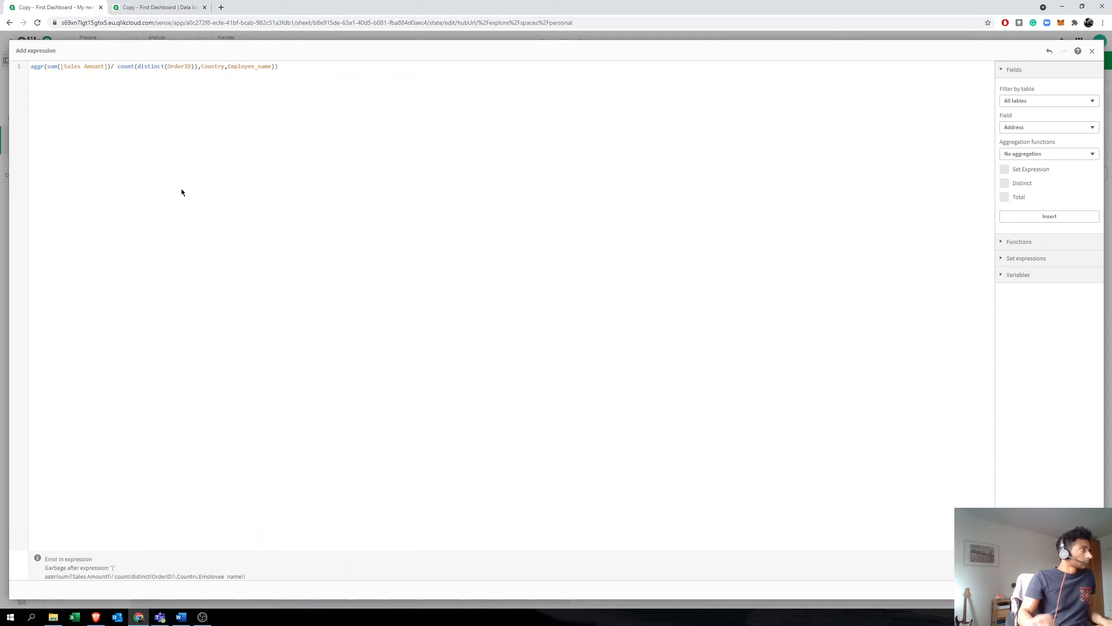
key("BackSpace")
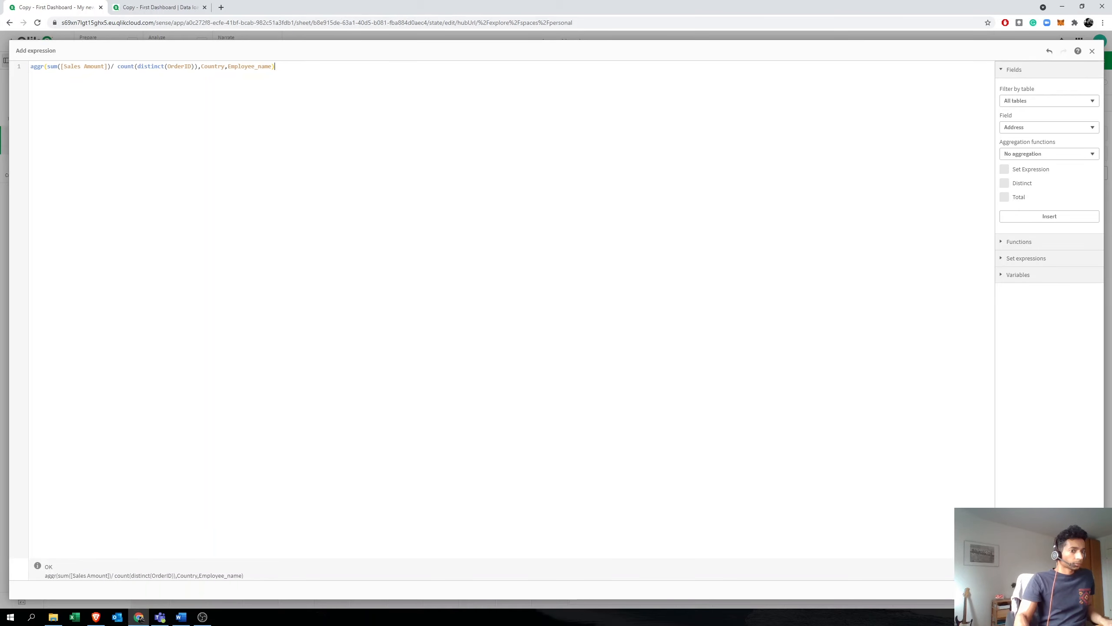
left_click(1086, 590)
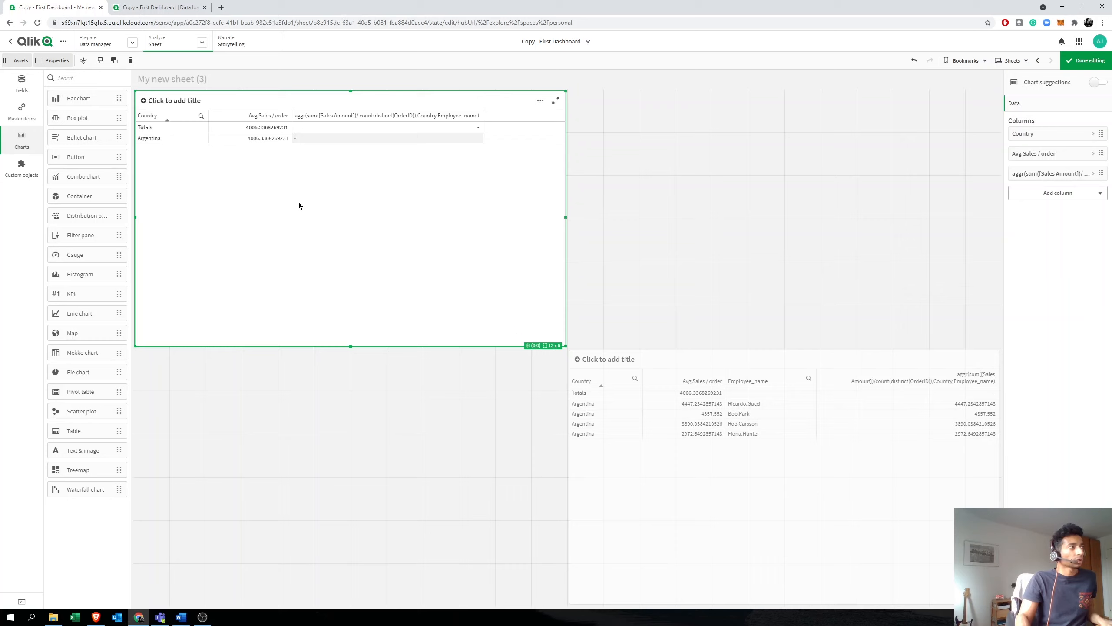
Step: Wrap the upper-left table's aggr measure expression in max() and apply it
left_click(1027, 174)
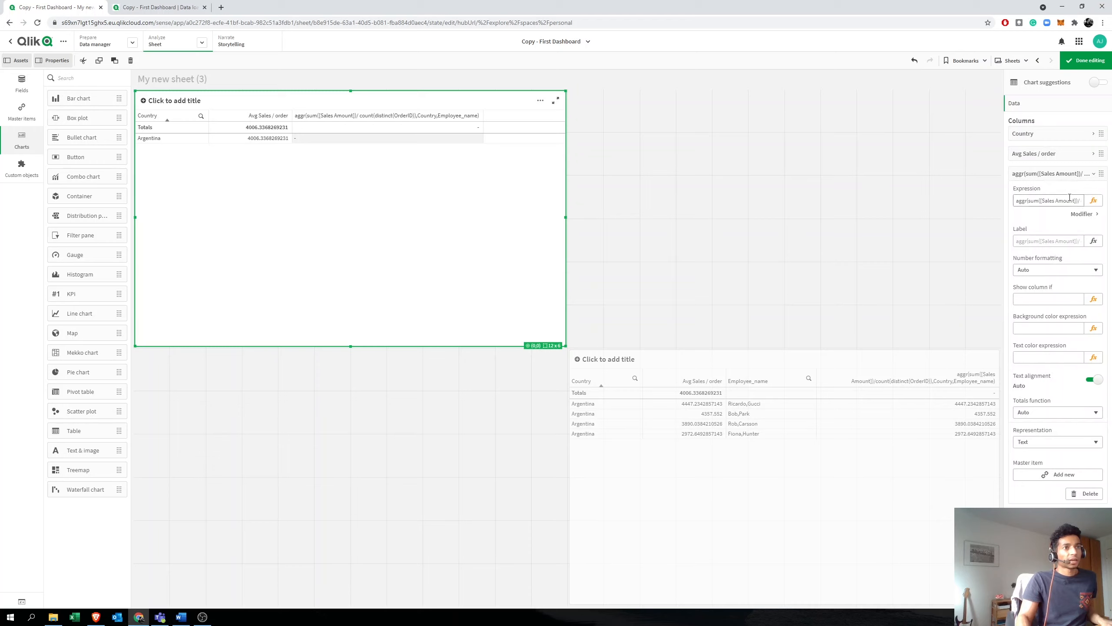
left_click(1092, 200)
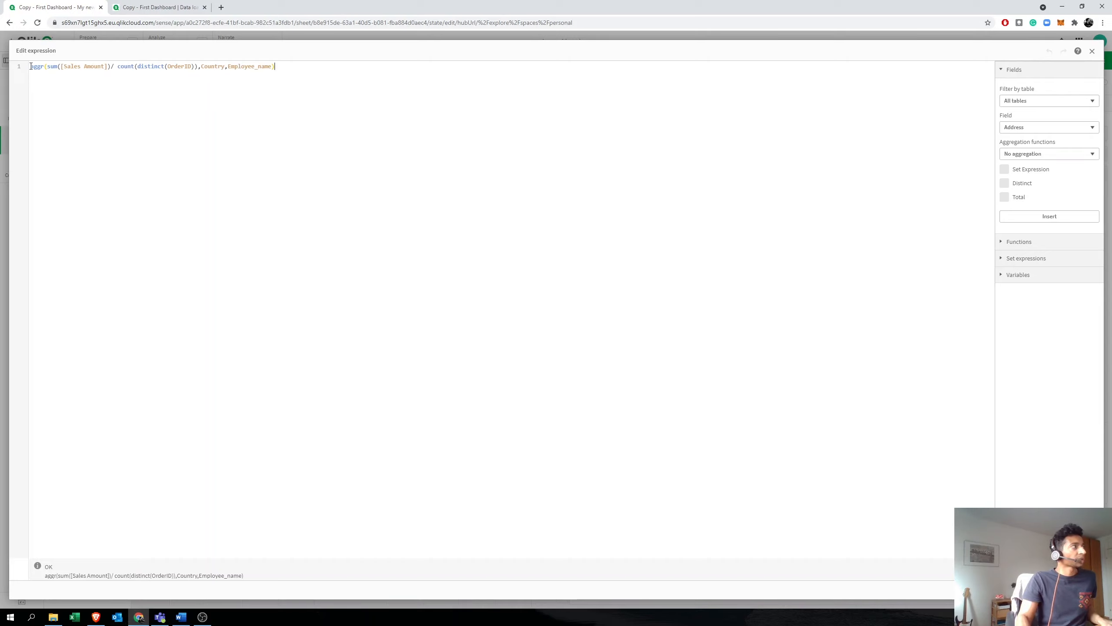
type("max(")
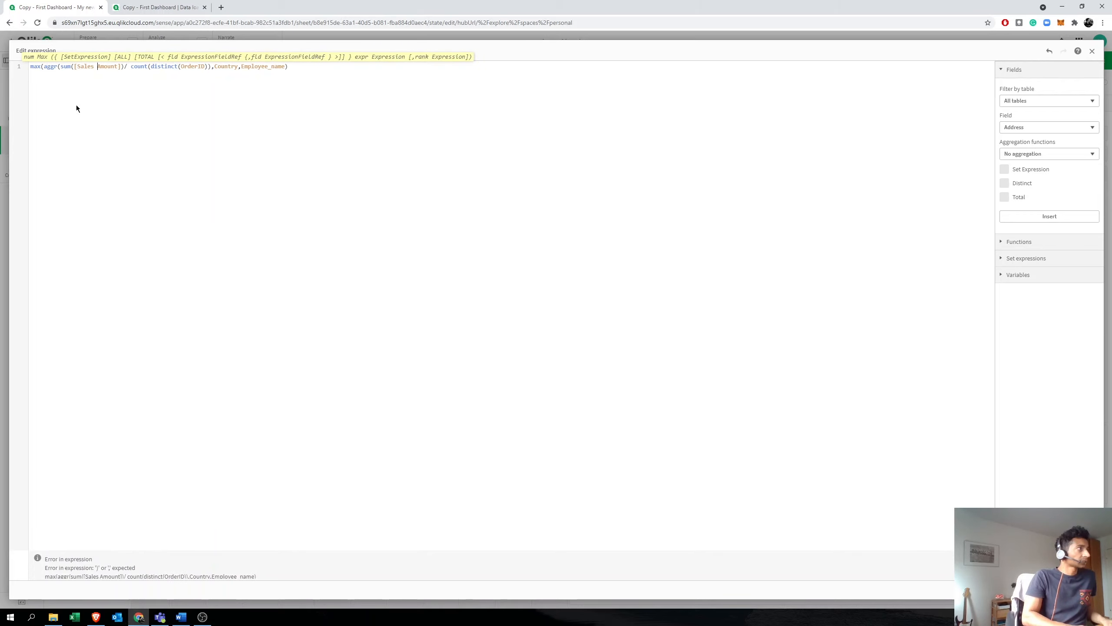
key("End")
type(")")
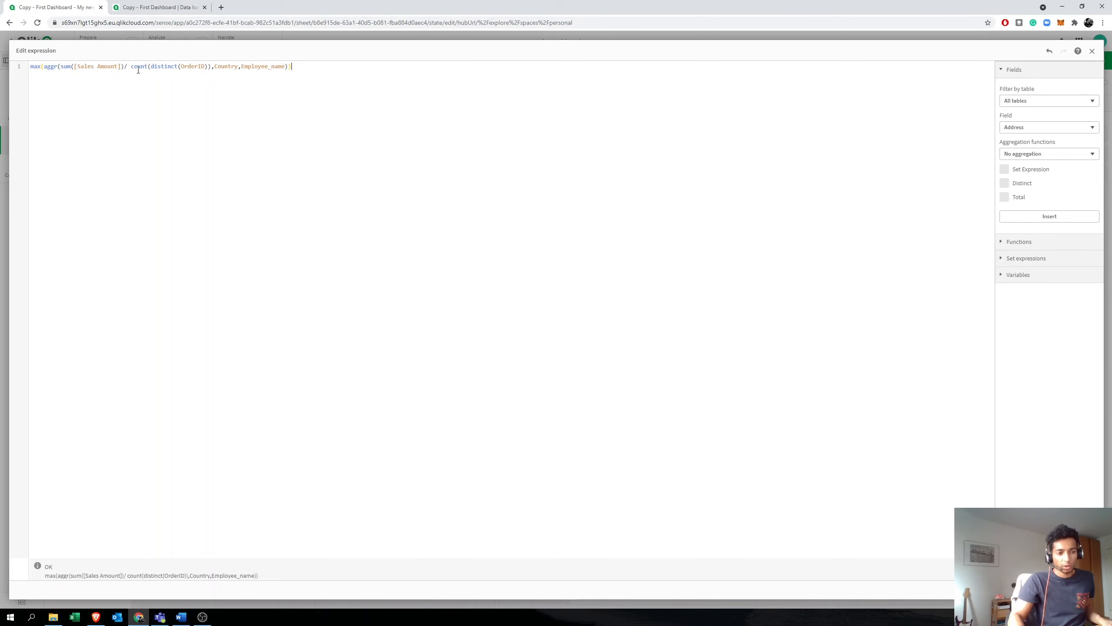
left_click(1088, 589)
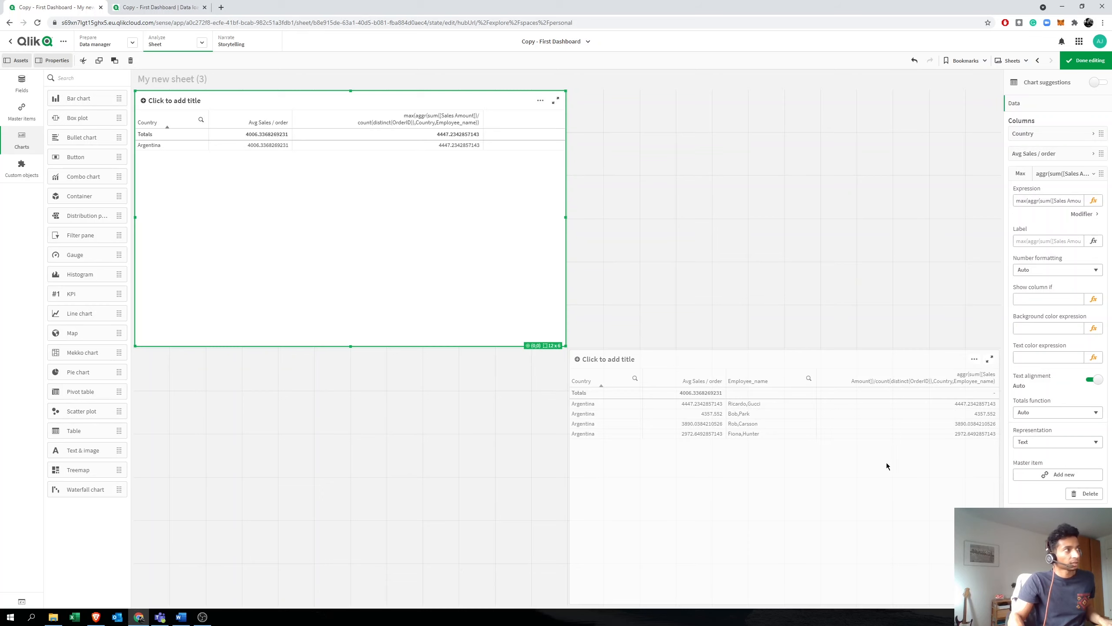
Step: Sort the lower-right table by its aggr column outside edit mode, and apply the unsaved change on returning to editing
left_click(893, 493)
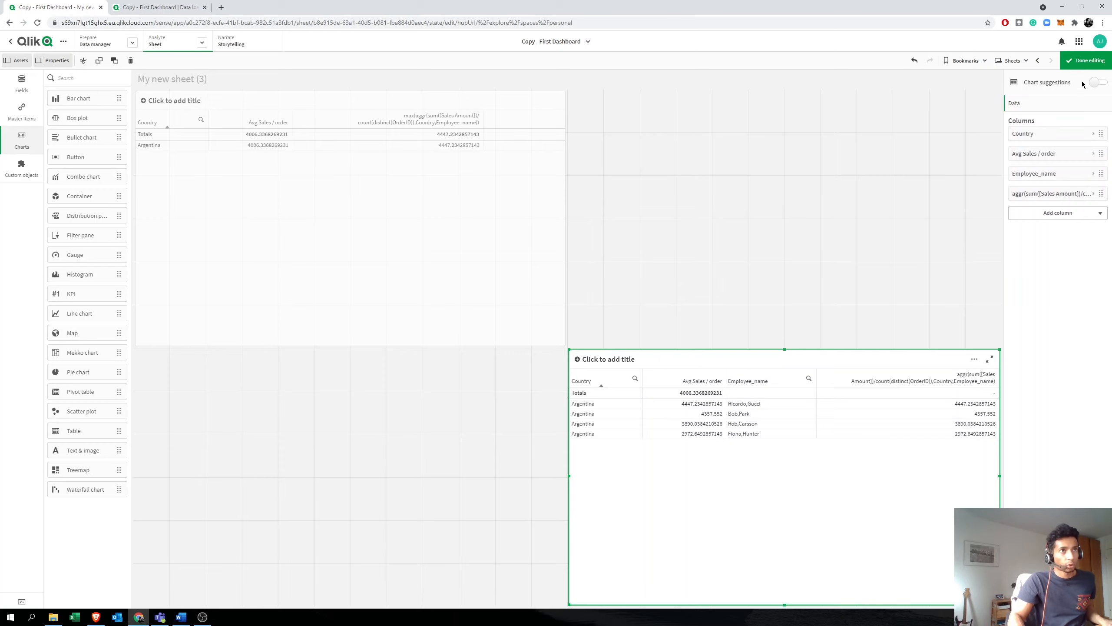
left_click(1086, 60)
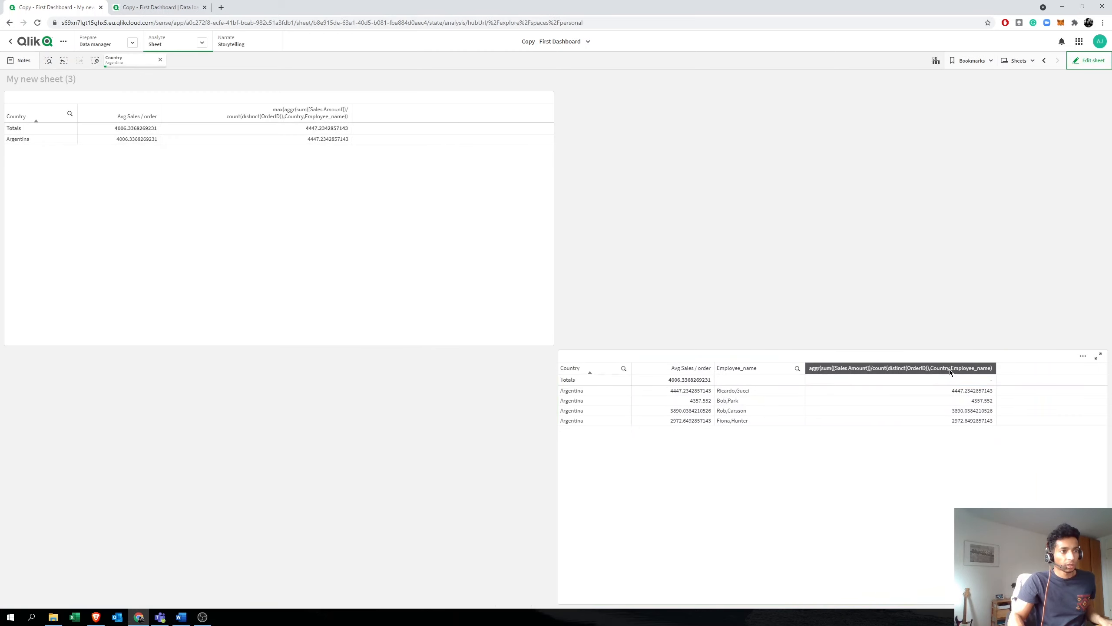
left_click(949, 369)
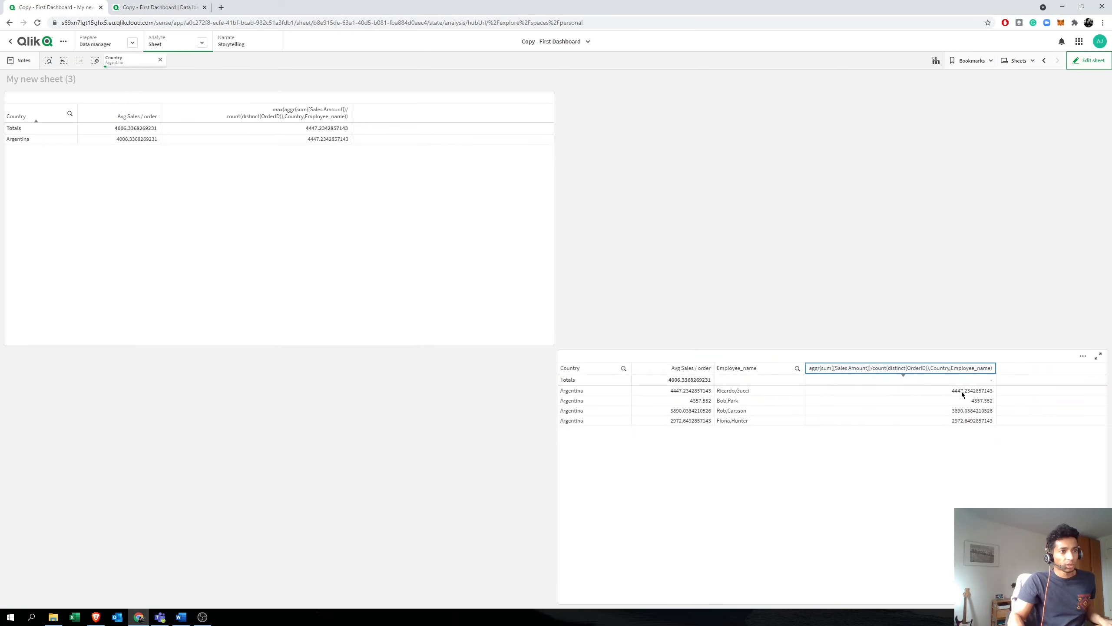
left_click(964, 369)
left_click(960, 371)
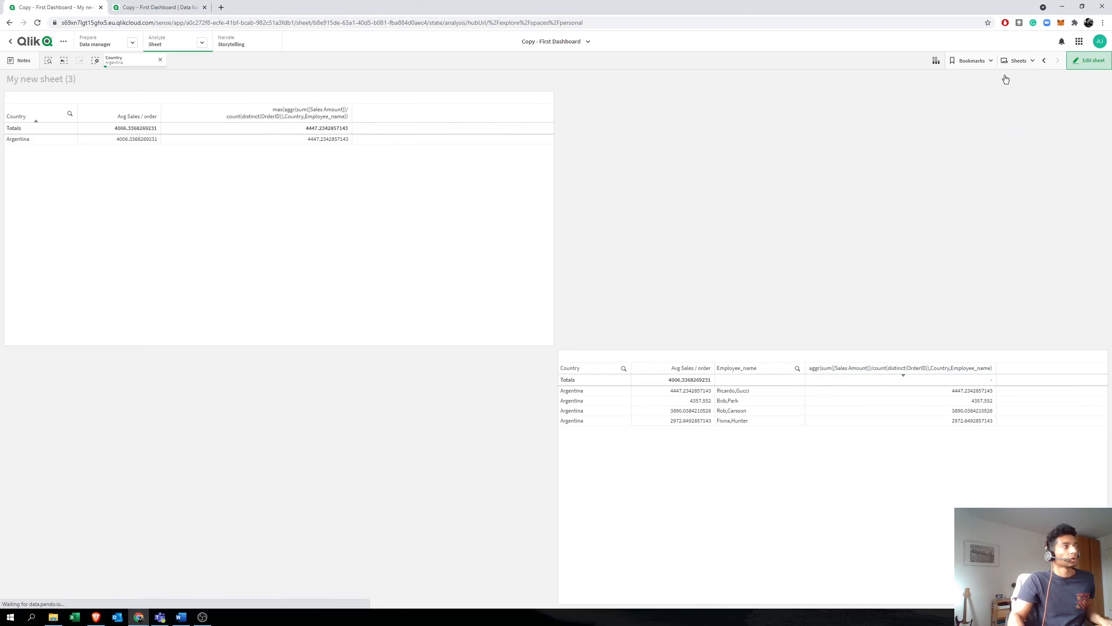
left_click(1090, 60)
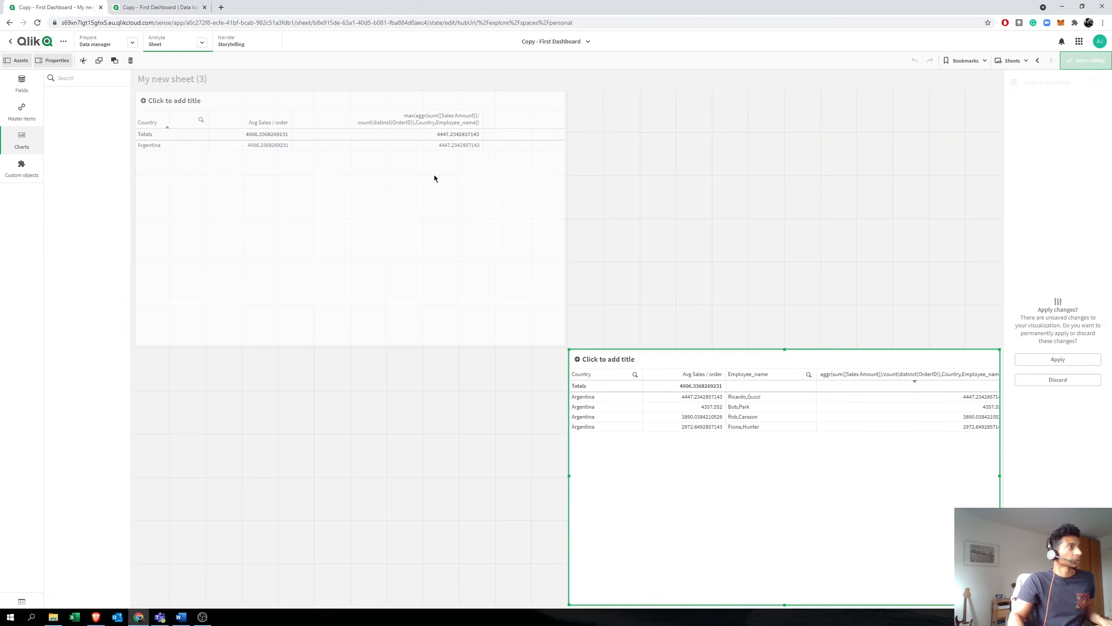
left_click(1032, 357)
Step: Label the upper-left table's max(aggr()) measure "Max Avg Sales per Order" and finish editing the sheet
left_click(1030, 242)
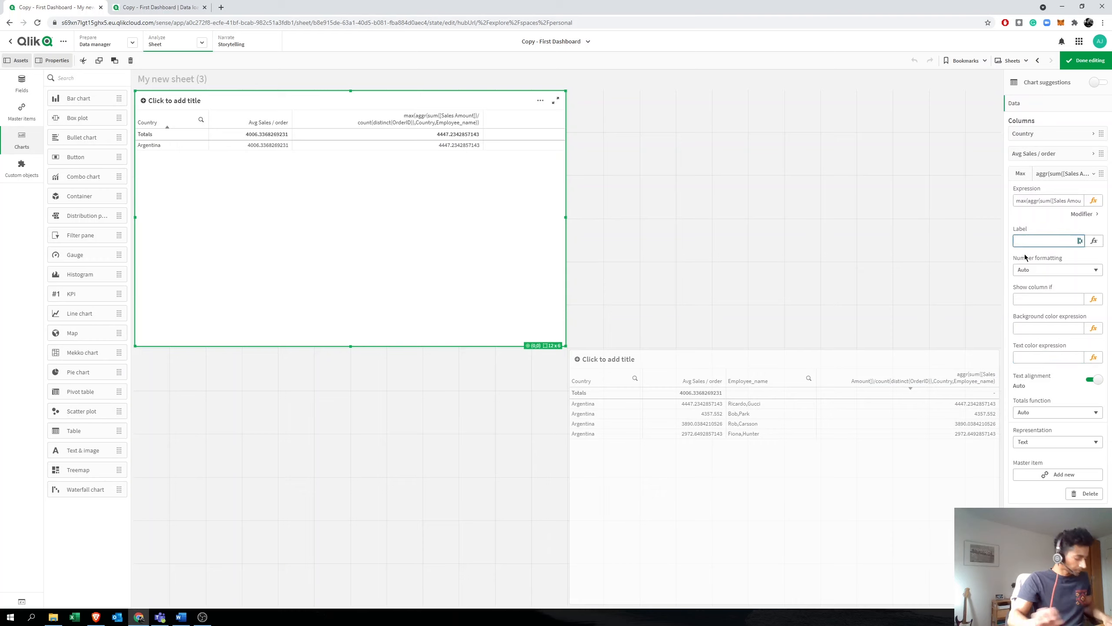
type("Max")
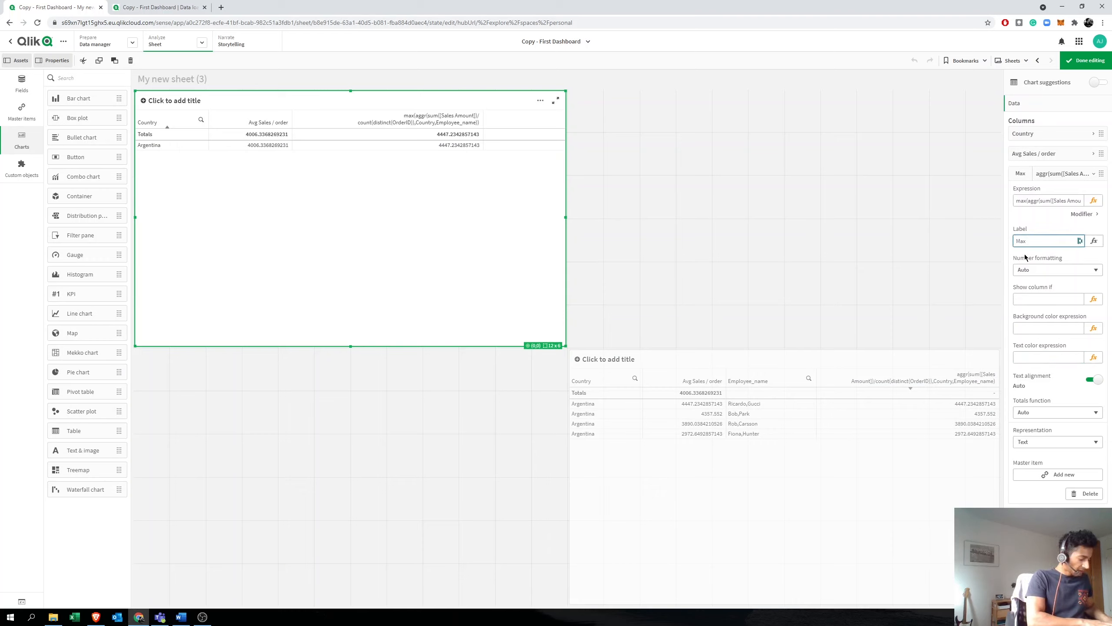
type(" Avg Sales p")
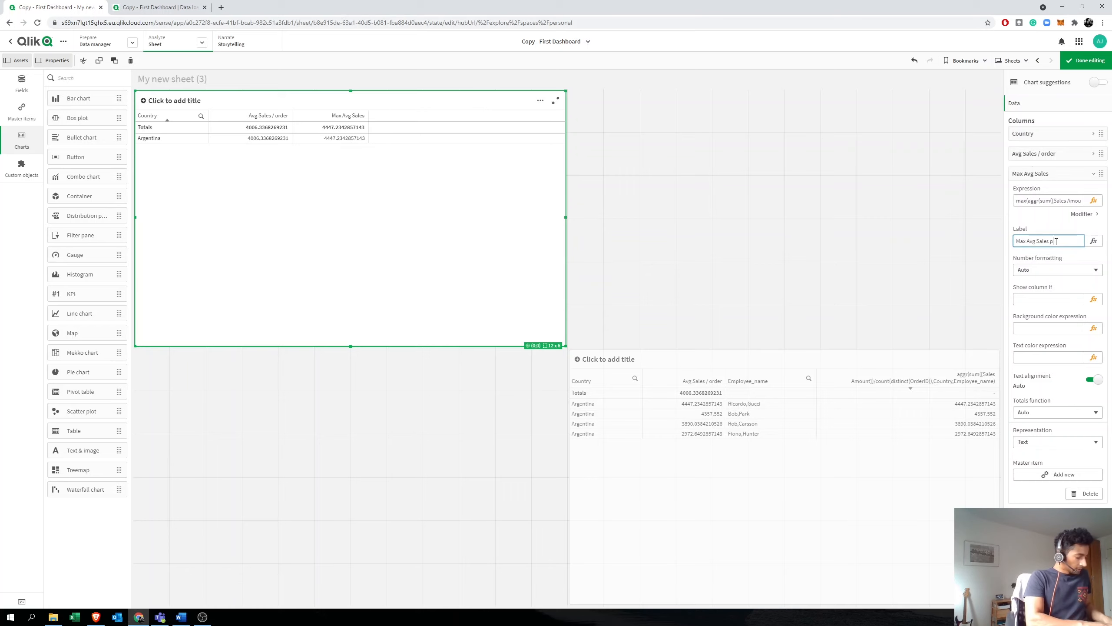
type("er Order")
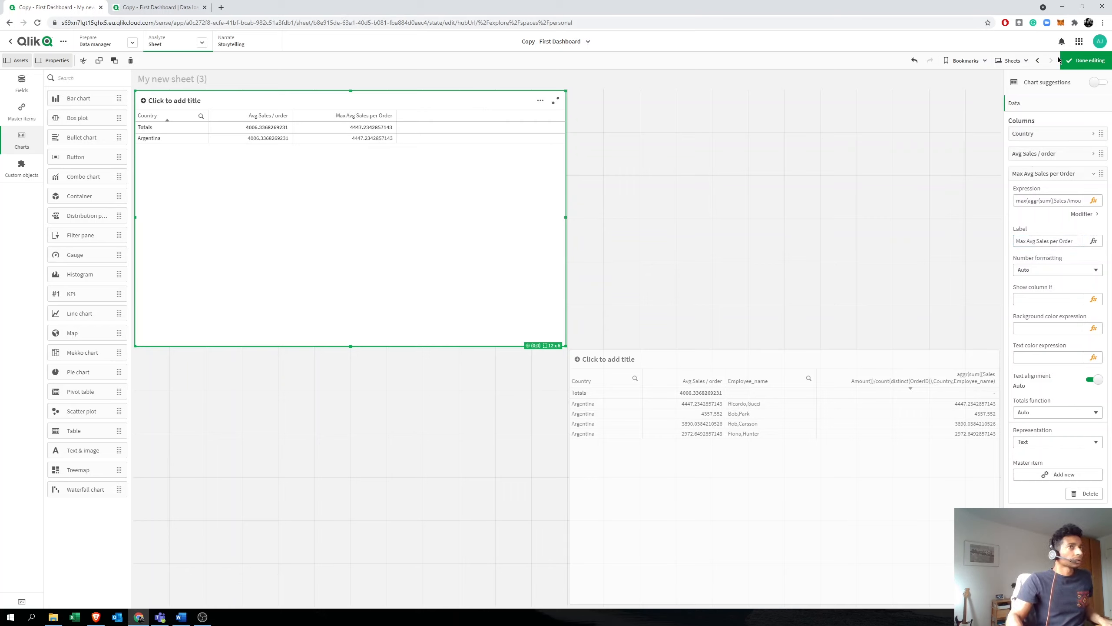
left_click(1072, 61)
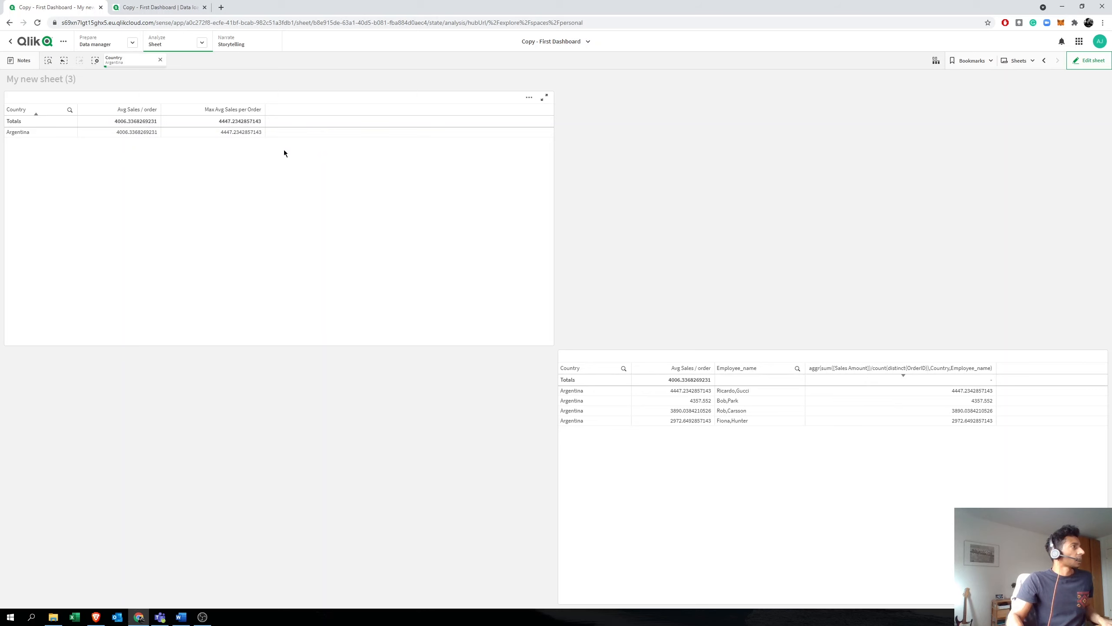
Step: Add a plain aggr measure of average sales per order by Country and Employee_name to the upper-left table, and sort the lower-right table ascending by aggr
left_click(1090, 60)
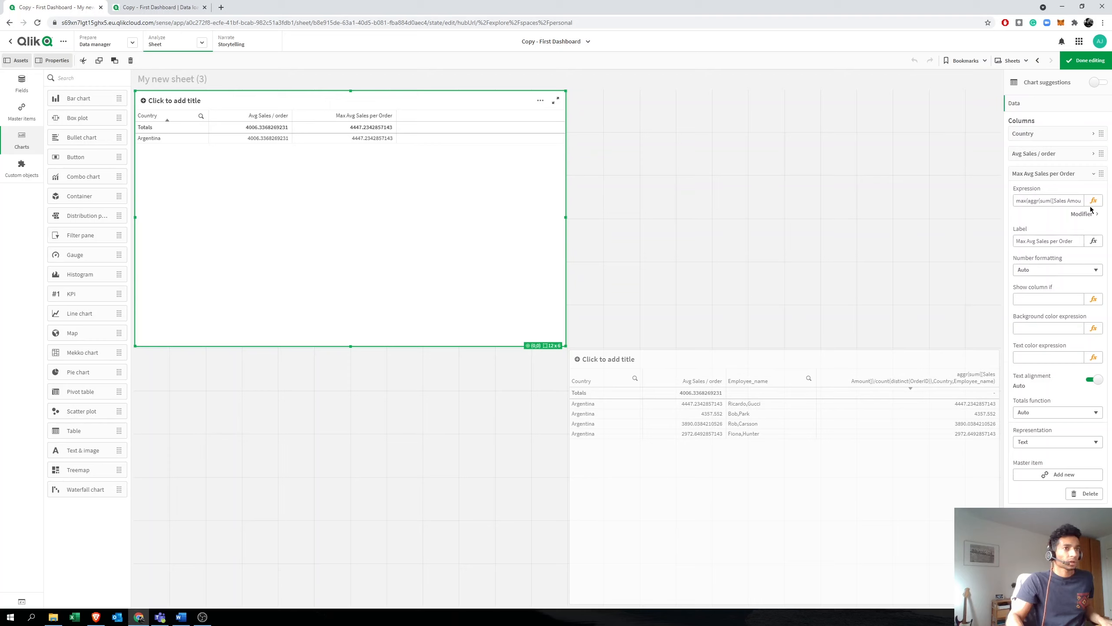
left_click(1090, 175)
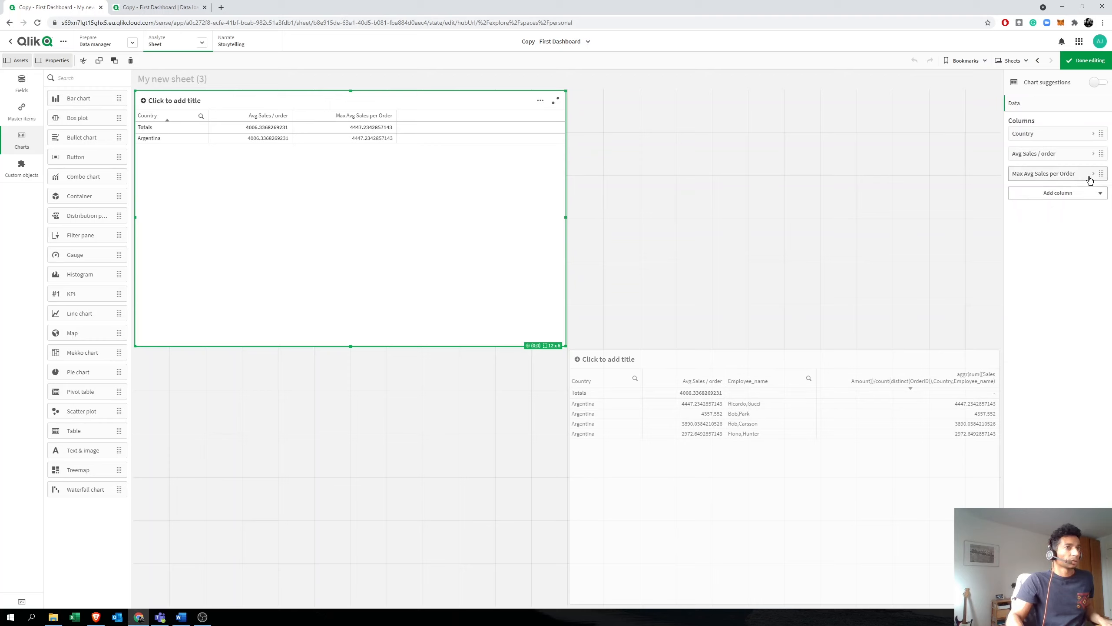
left_click(1058, 194)
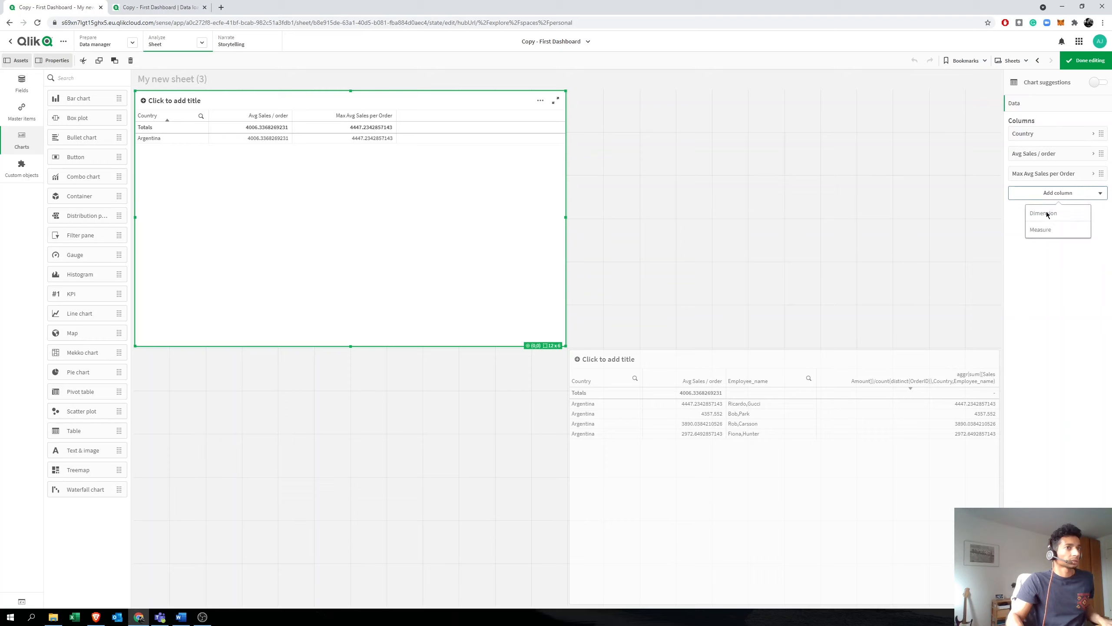
left_click(1044, 221)
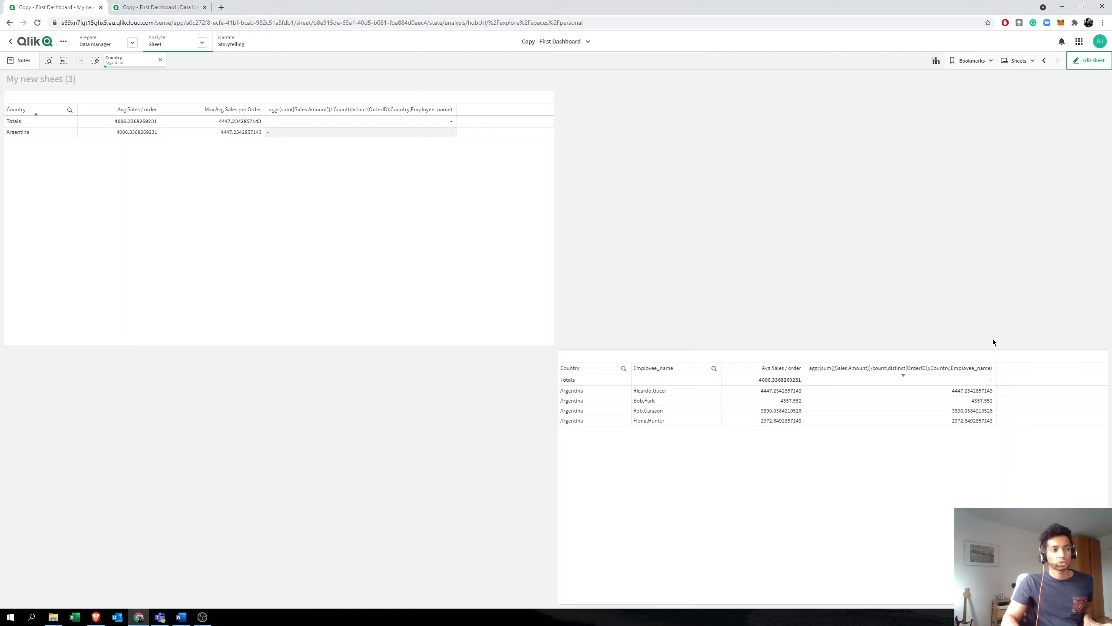
left_click(967, 370)
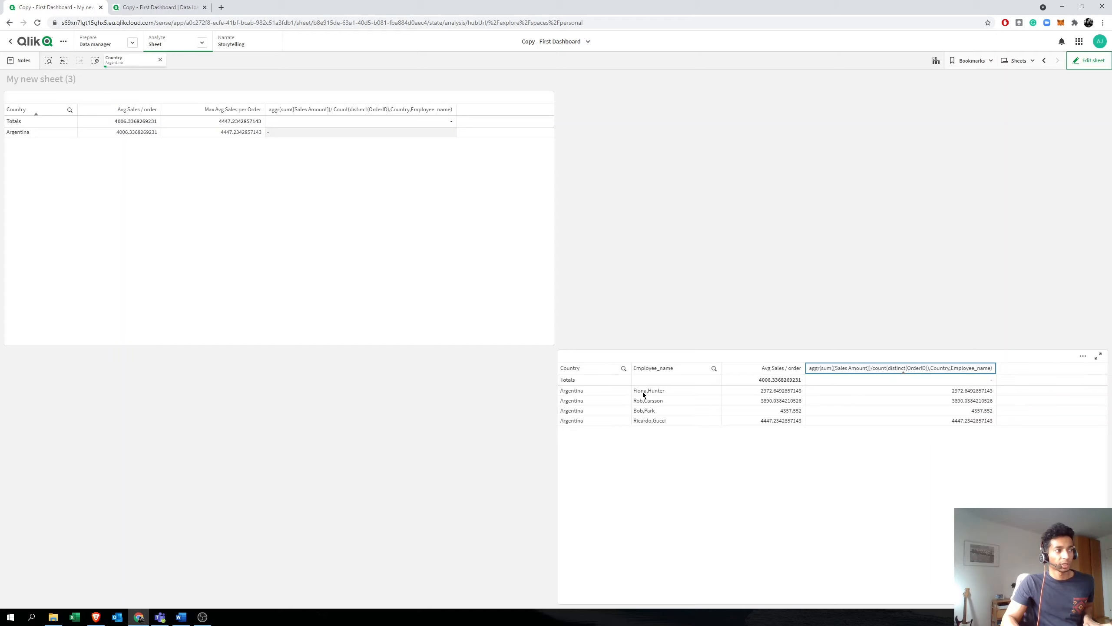
Step: Add a new measure to the upper-left table and start its expression with the FirstSortedValue function
left_click(1090, 66)
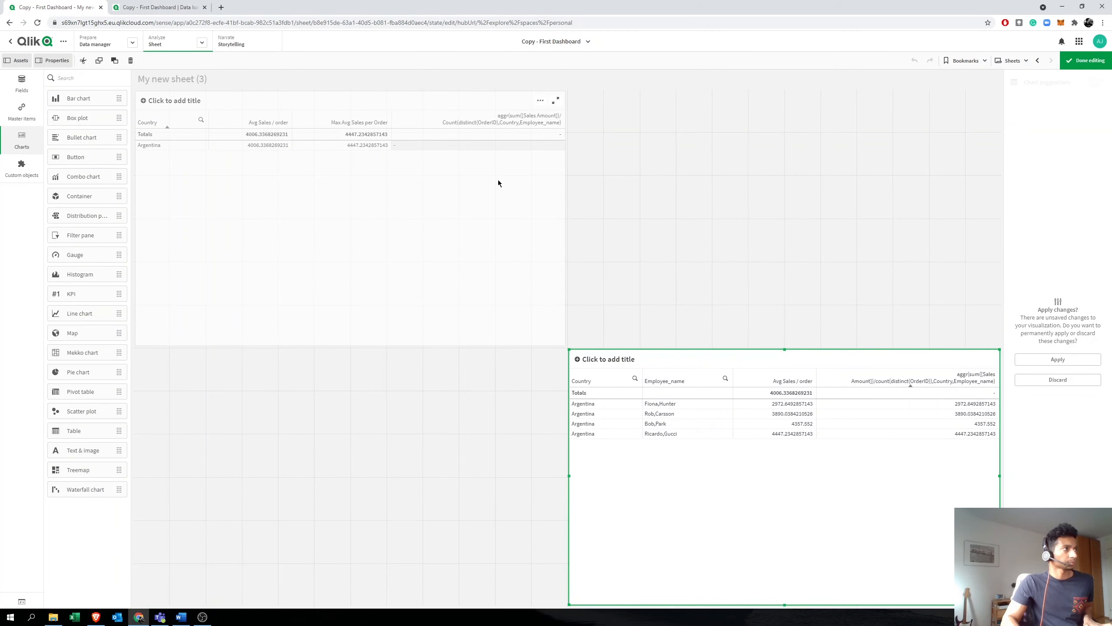
left_click(502, 186)
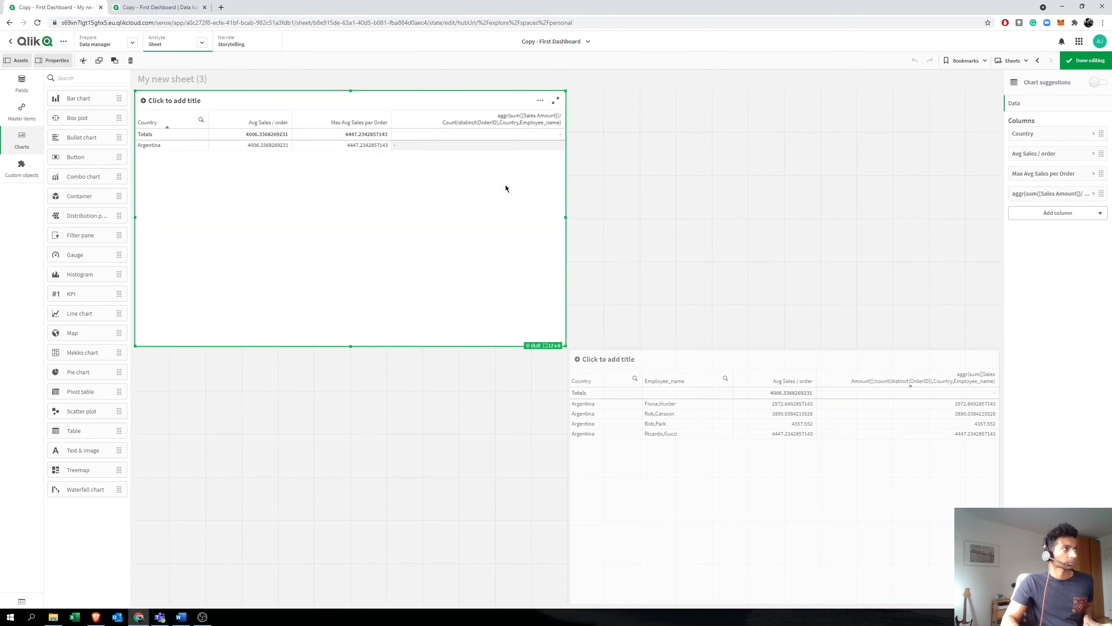
left_click(1059, 215)
left_click(1050, 249)
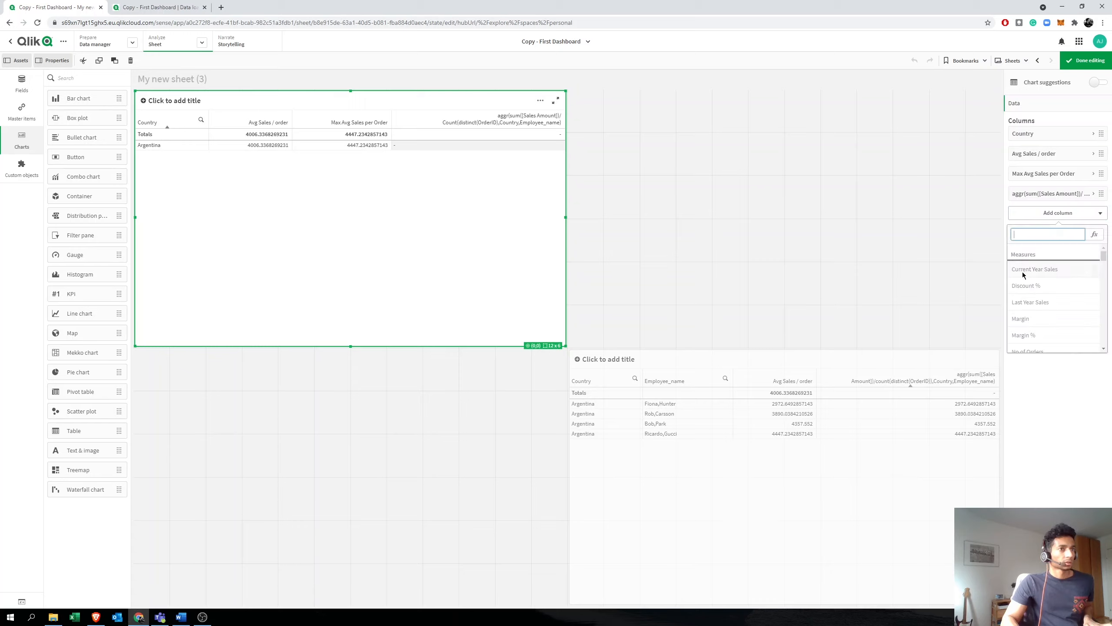
left_click(1095, 234)
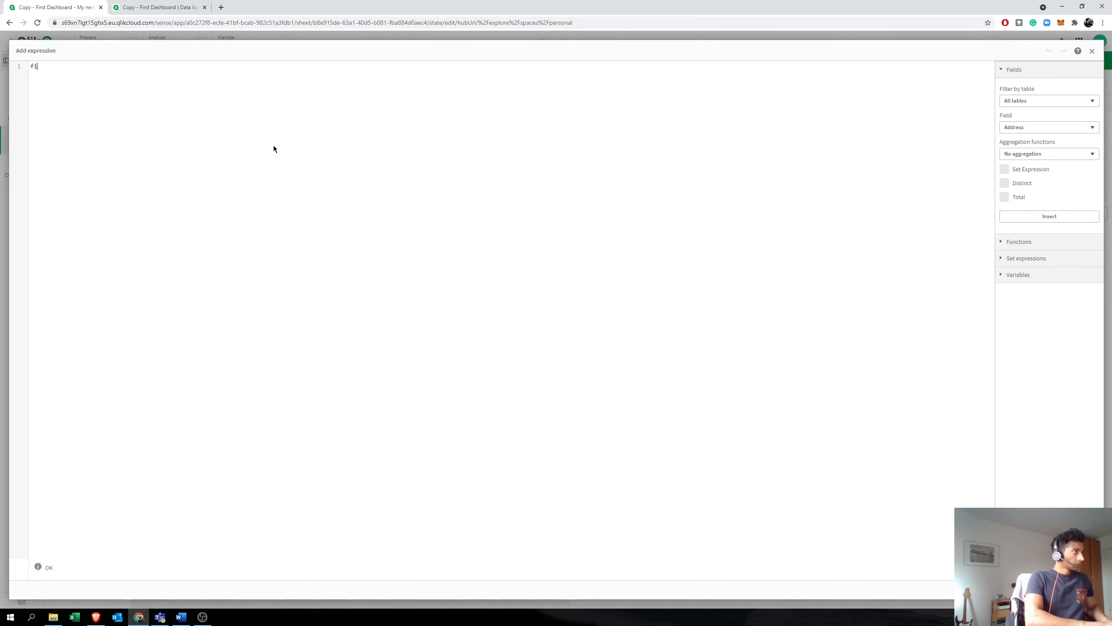
type("fi")
key("Down")
key("Down")
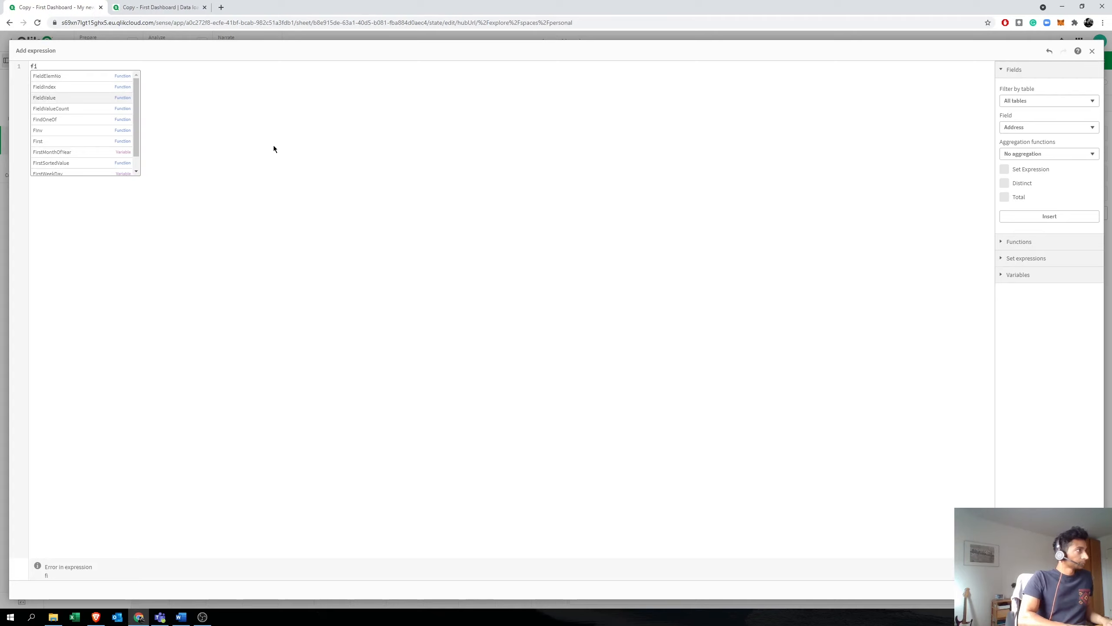
key("Up")
type("r")
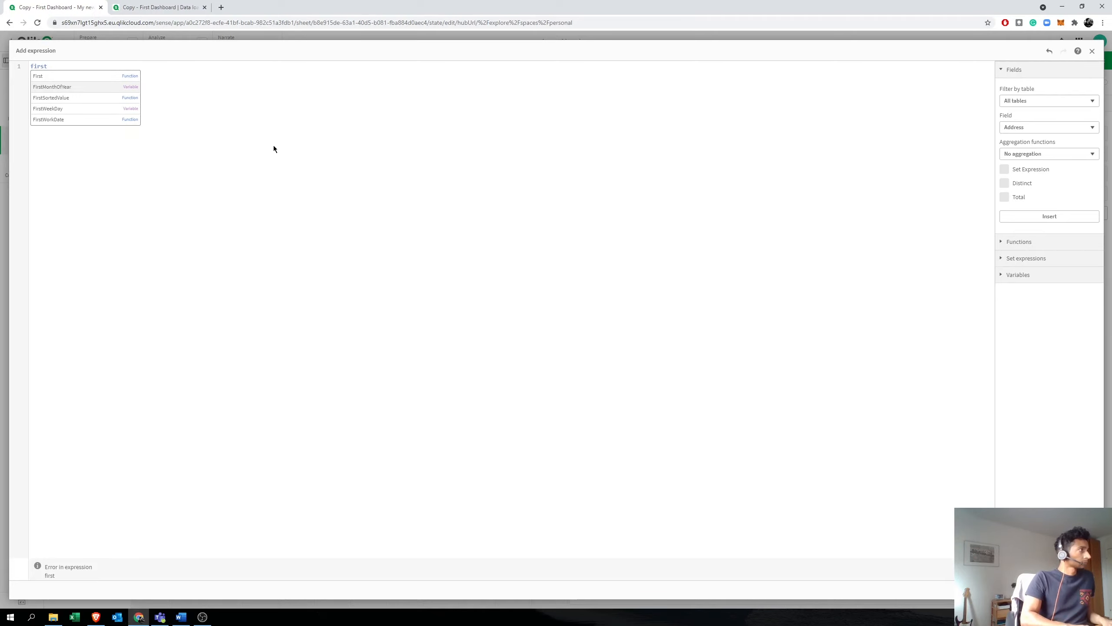
key("Down")
key("Return")
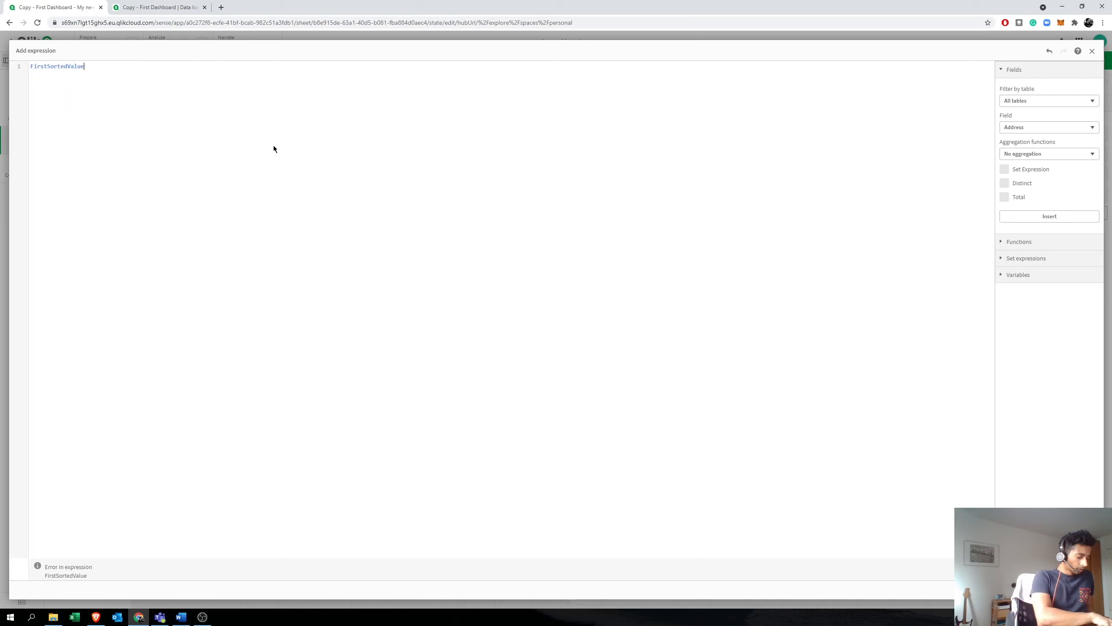
Step: Enter Employee_name as the FirstSortedValue value and begin the sort weight with aggr over sum([Sales Amount])/count(distinct(OrderID))
type("(")
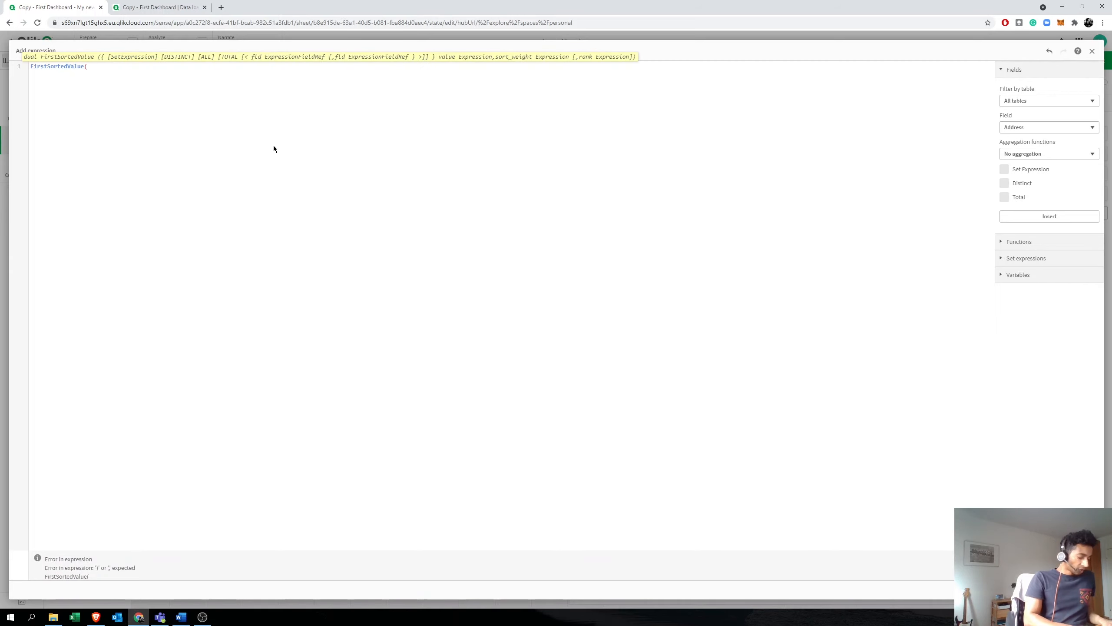
type("em")
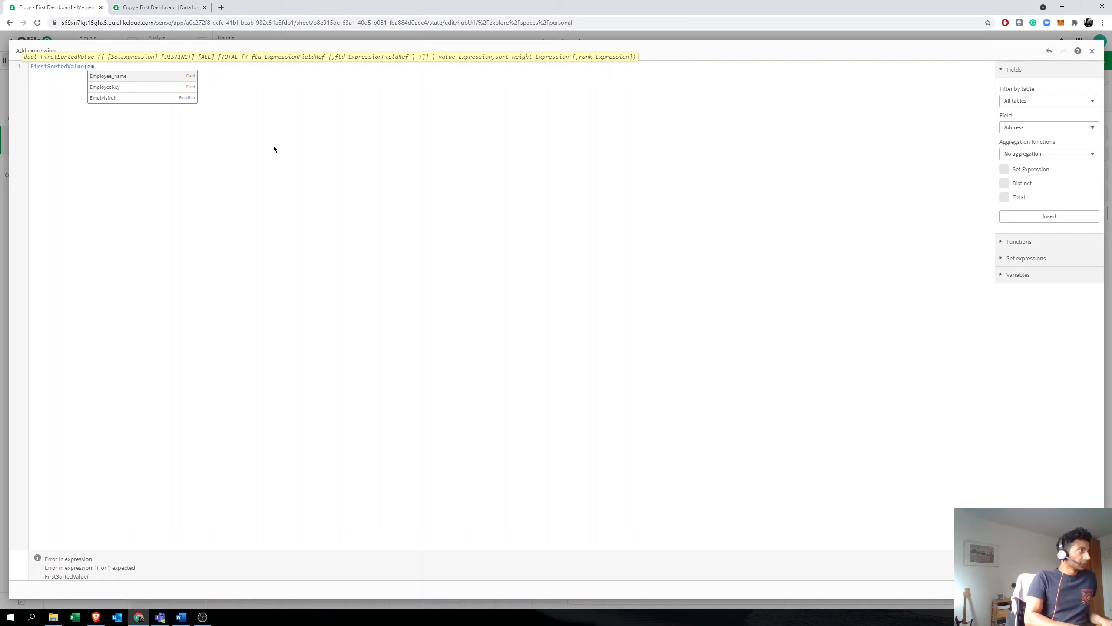
key("Return")
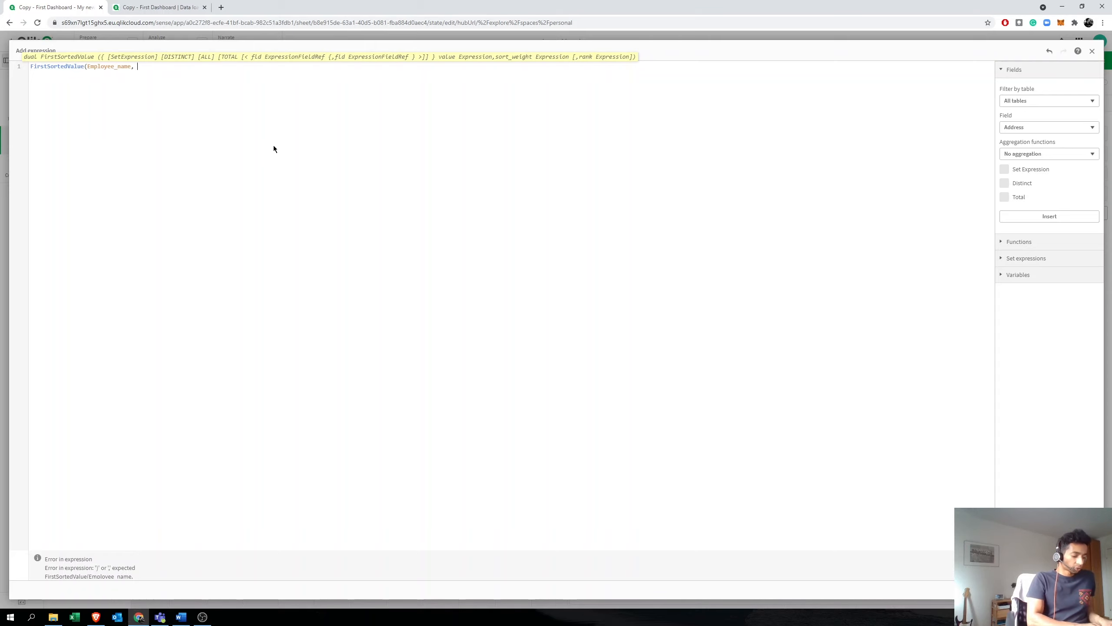
type("aggr")
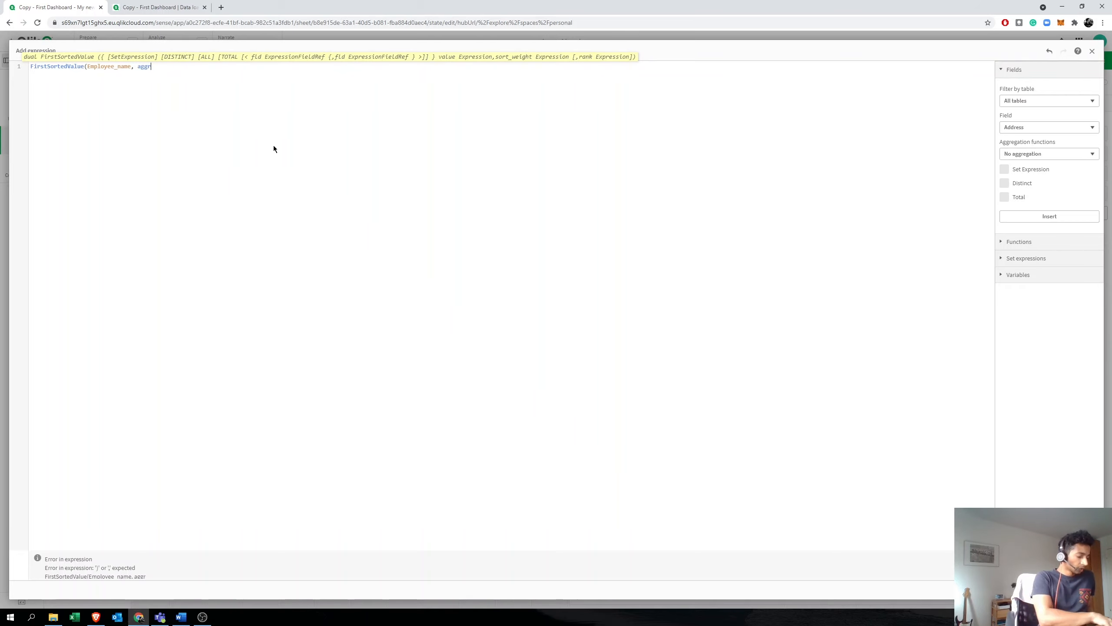
type("(")
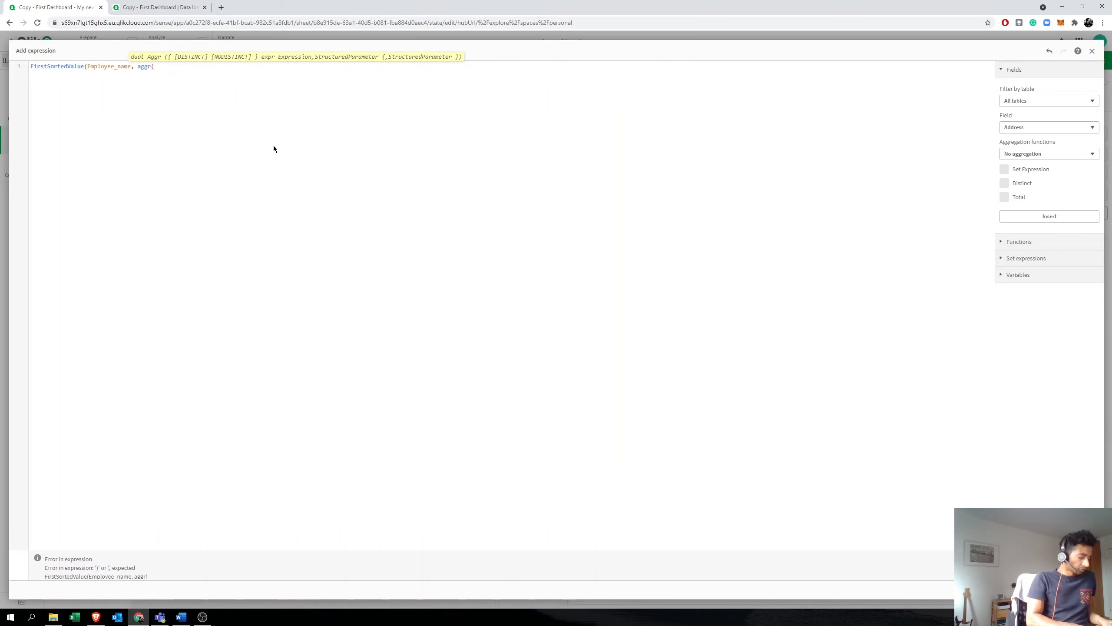
type("sum([Sales Amount]/count(distinct(OrderID)),")
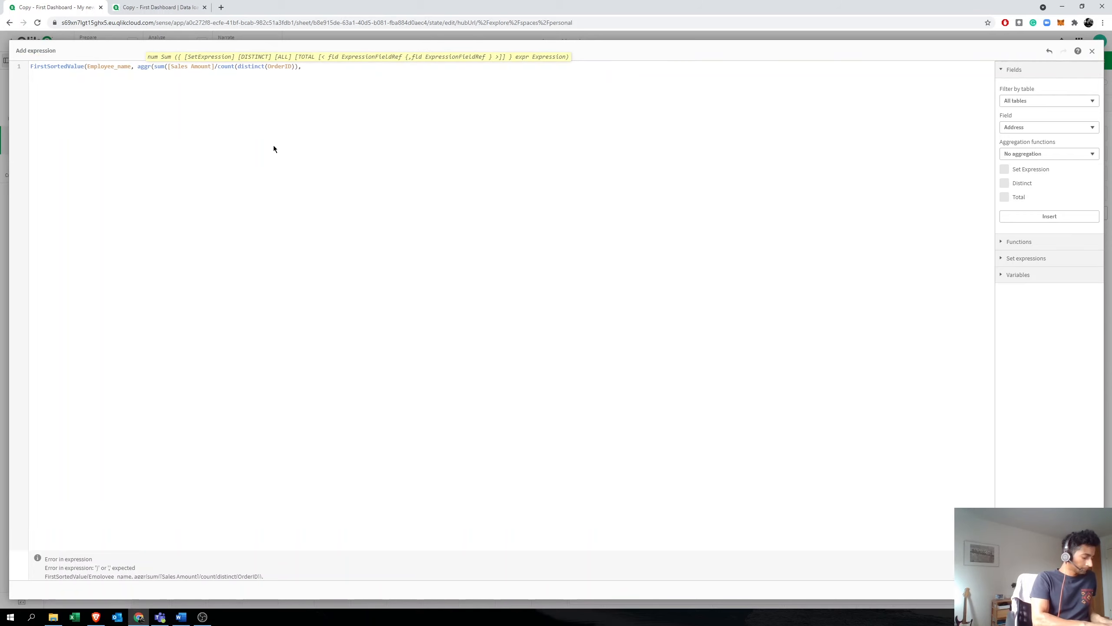
Step: Complete the aggr sort weight with the grouping fields Country and Employee_name, apply the measure and finish editing the sheet
type("coun")
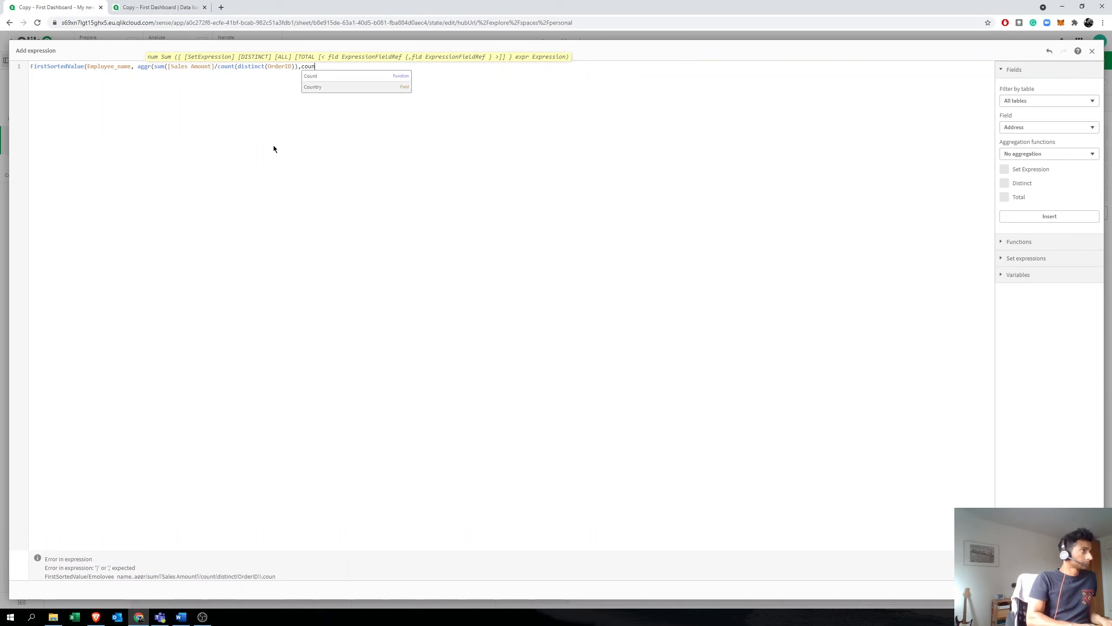
key("Return")
type(",")
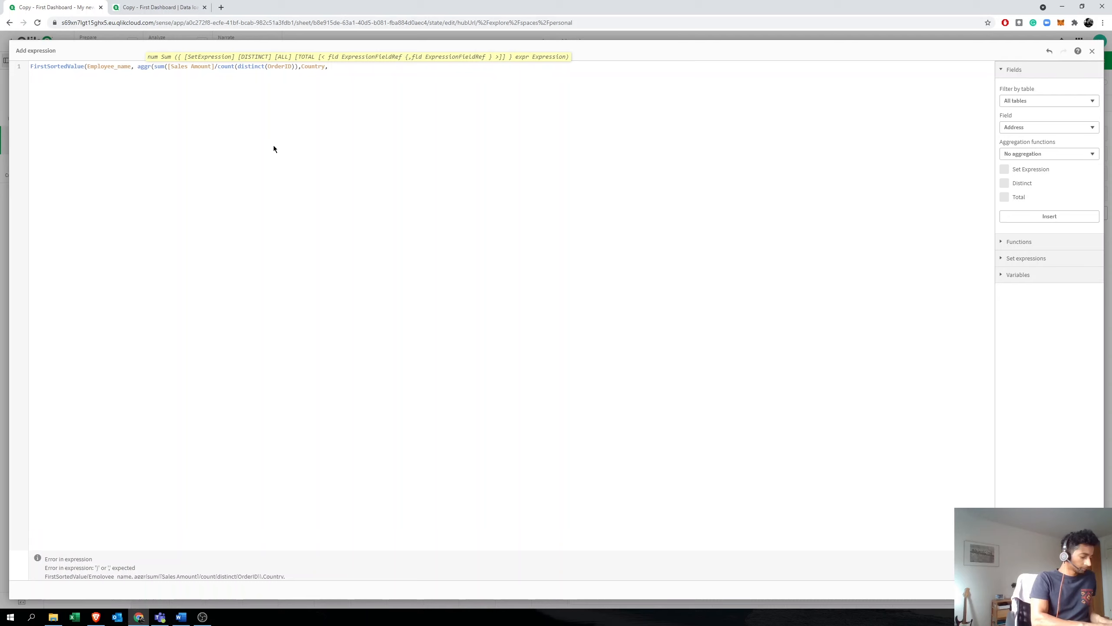
type("empl")
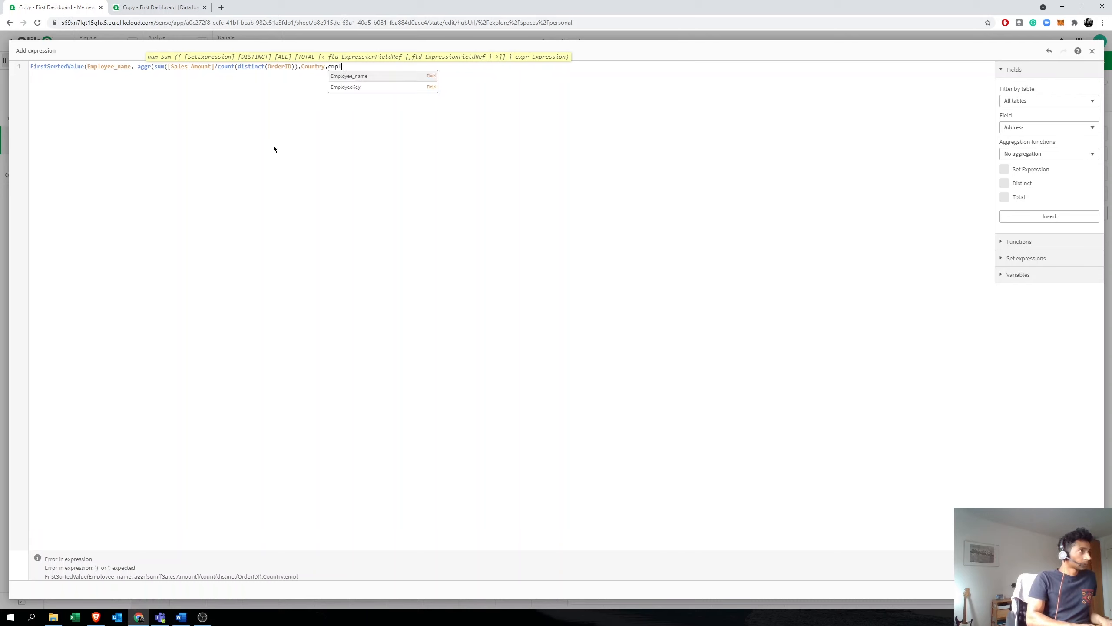
key("Return")
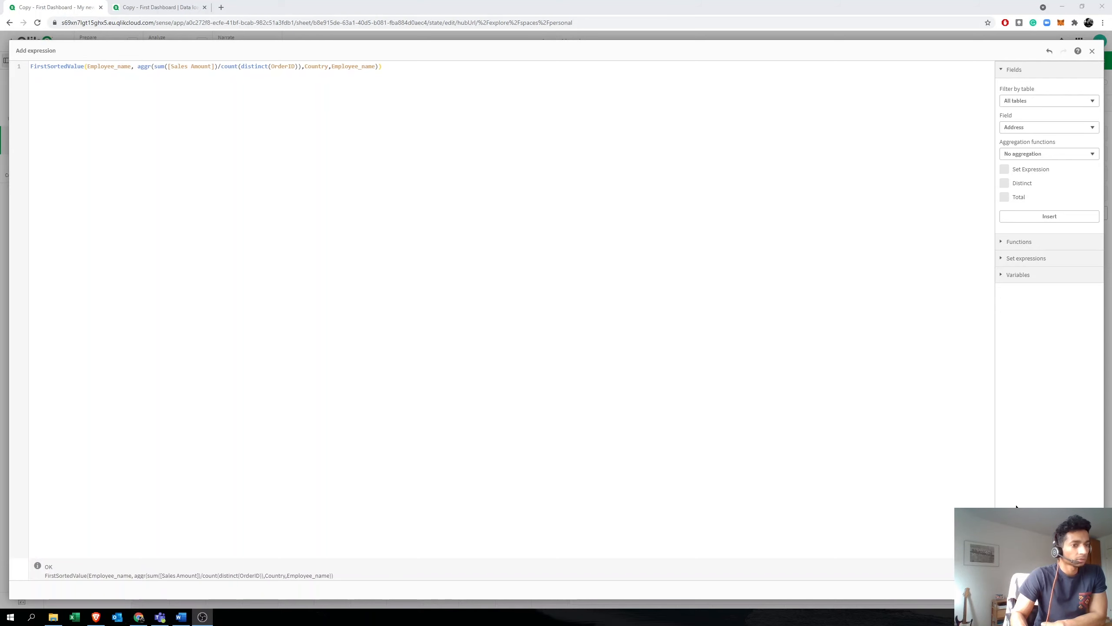
left_click(1087, 589)
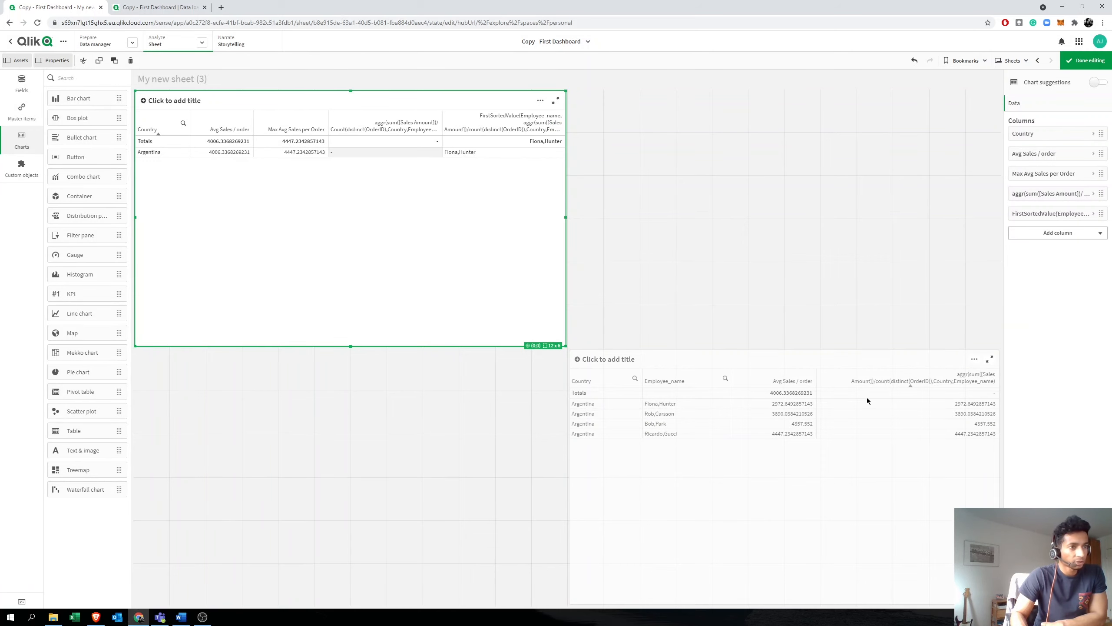
left_click(1086, 60)
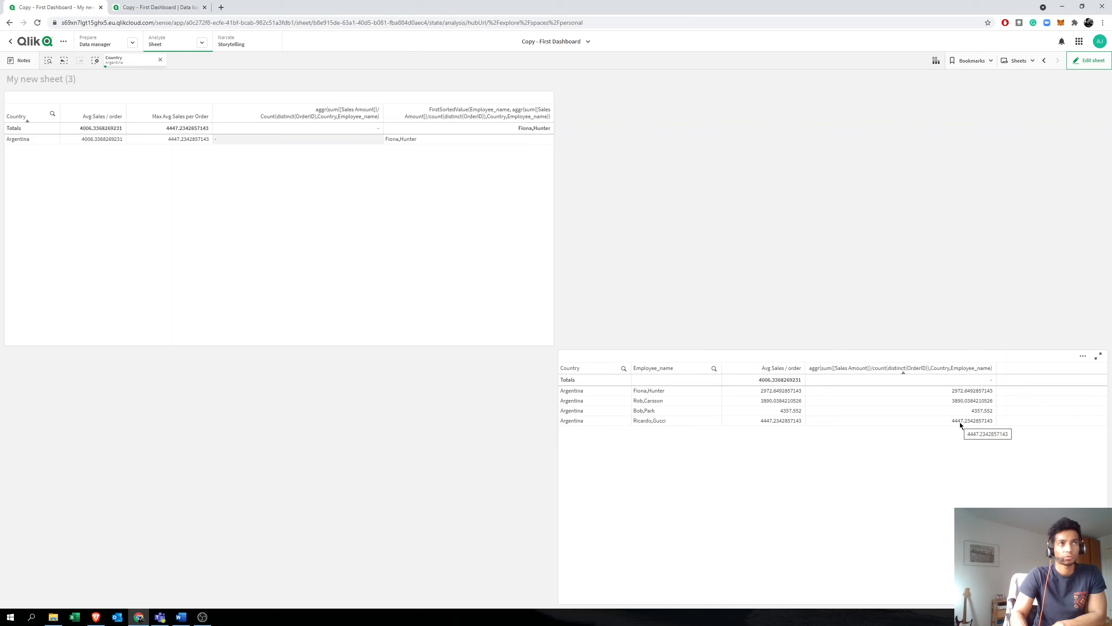
Step: Put a minus sign before aggr in the upper-left table's FirstSortedValue expression, apply it and finish editing the sheet
left_click(1078, 66)
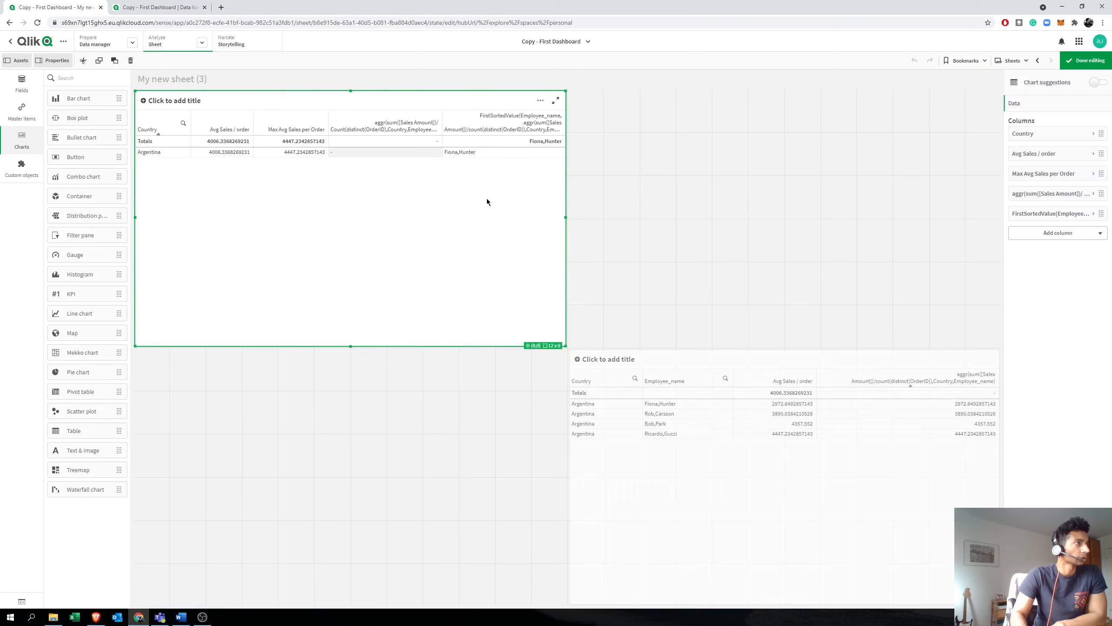
left_click(1027, 214)
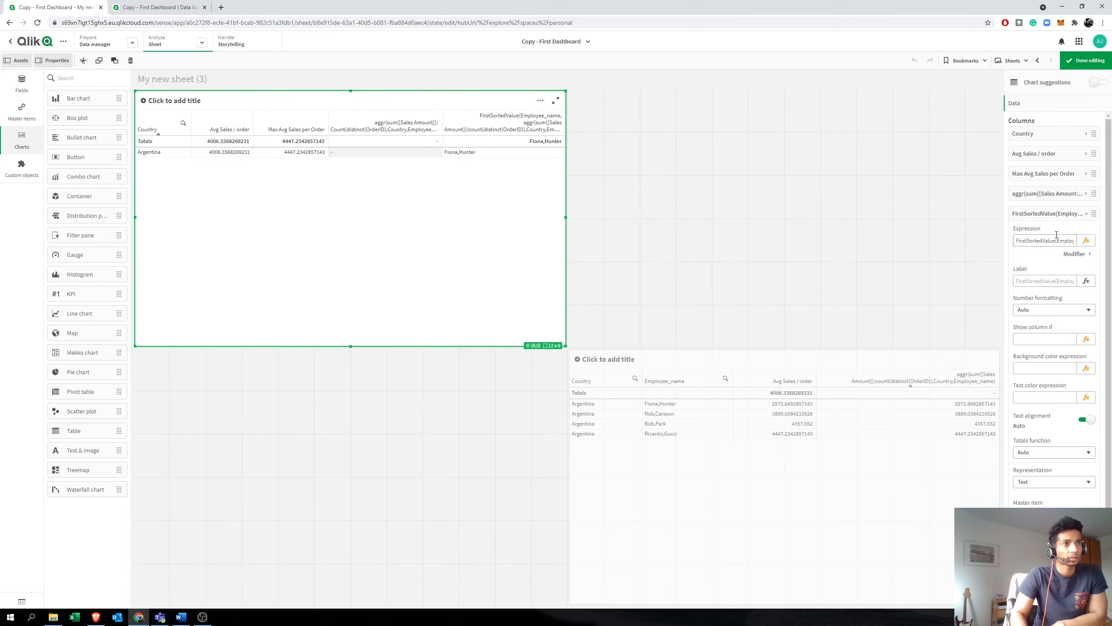
left_click(1086, 241)
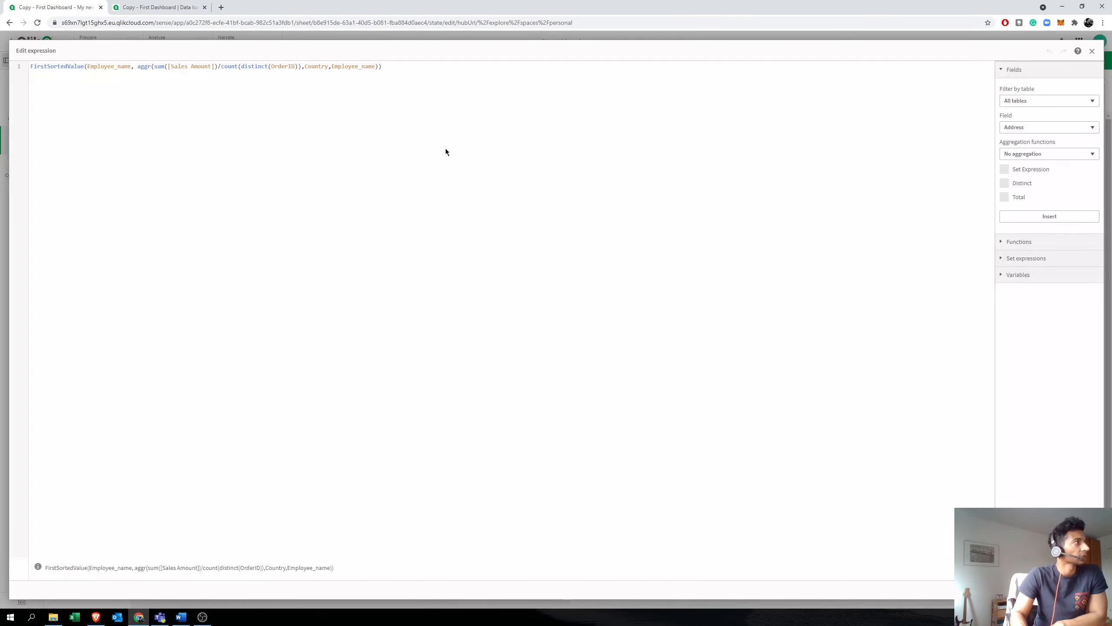
left_click(135, 66)
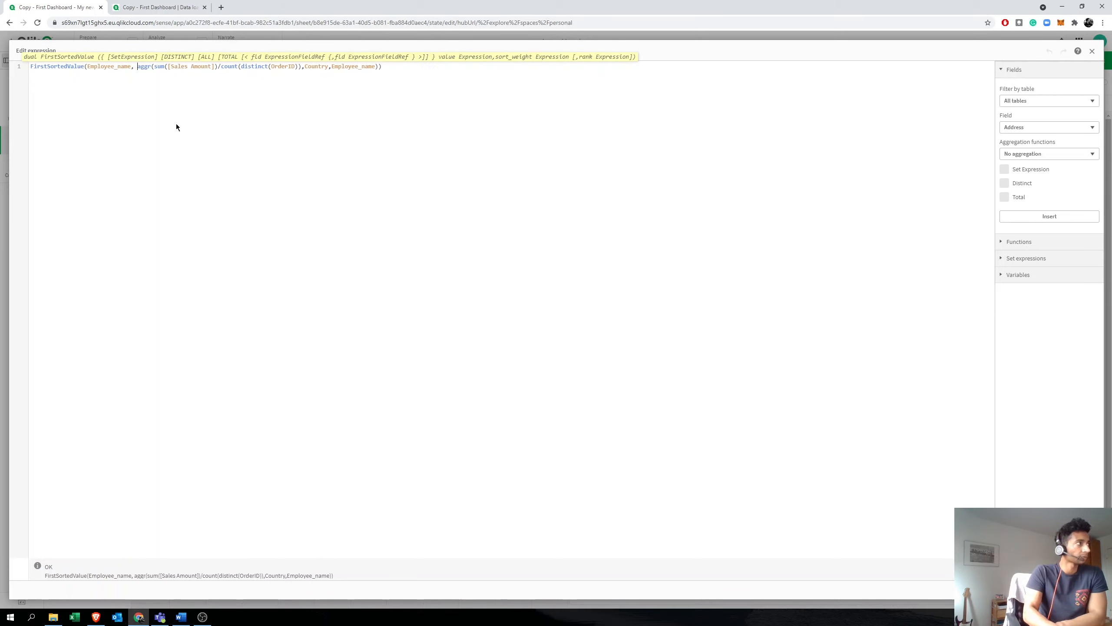
type("-")
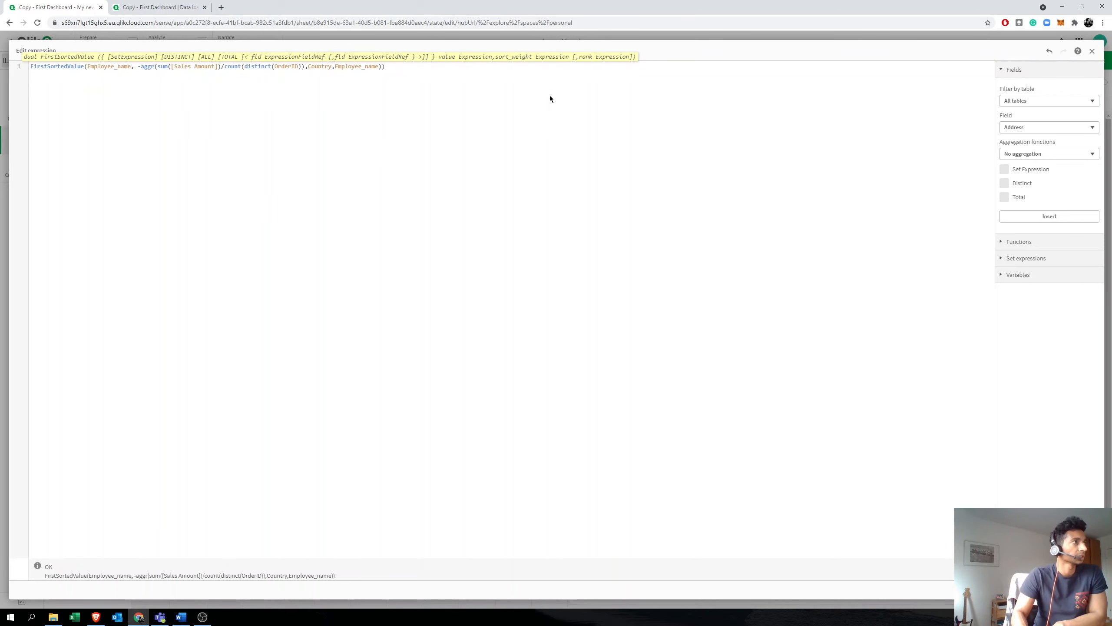
left_click(1088, 590)
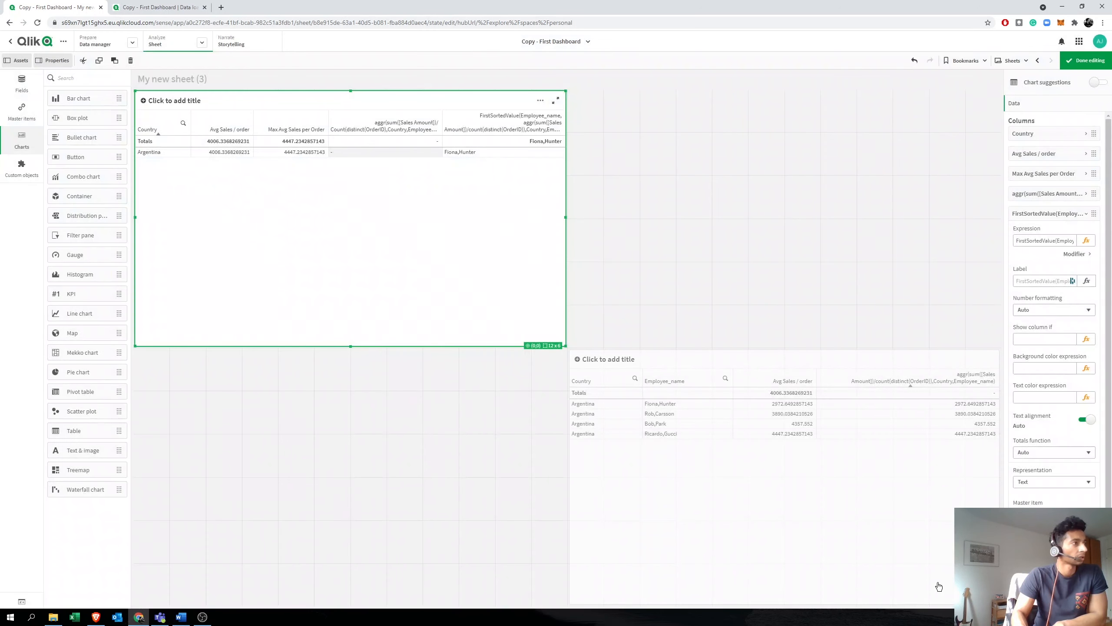
left_click(1077, 61)
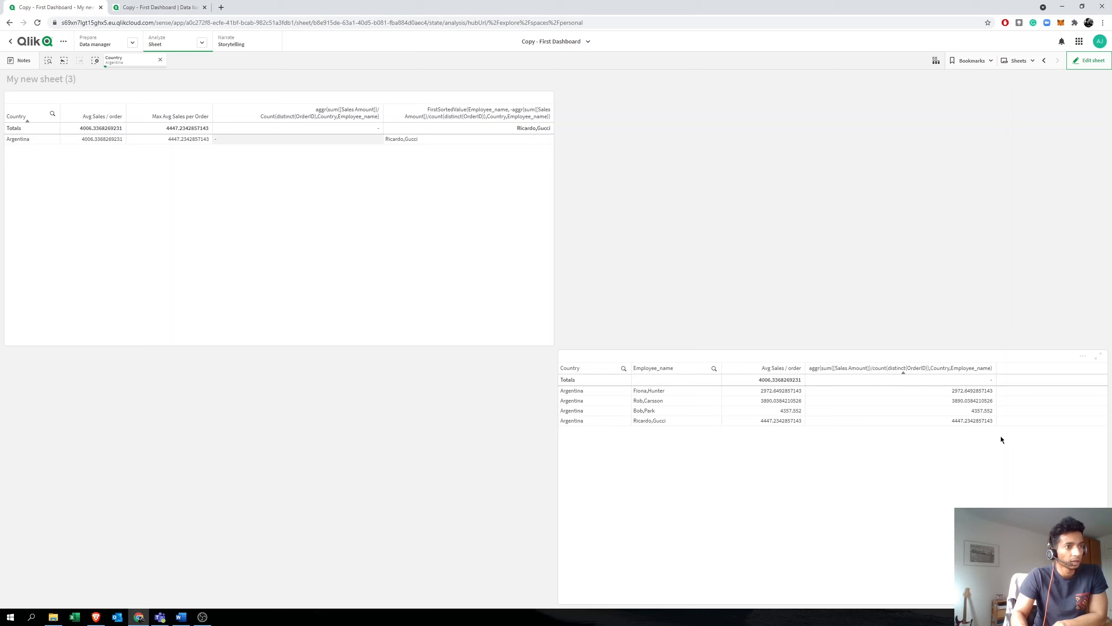
Step: Sort the lower-right table by its aggr column in descending order, and delete the plain aggr measure from the upper-left table
left_click(930, 368)
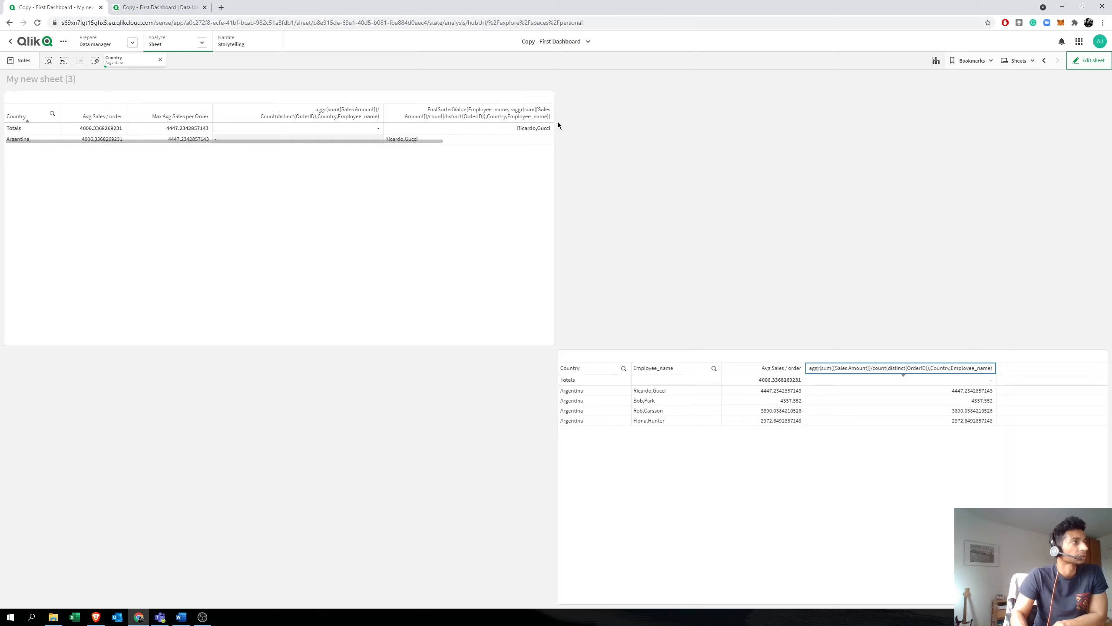
left_click(1089, 61)
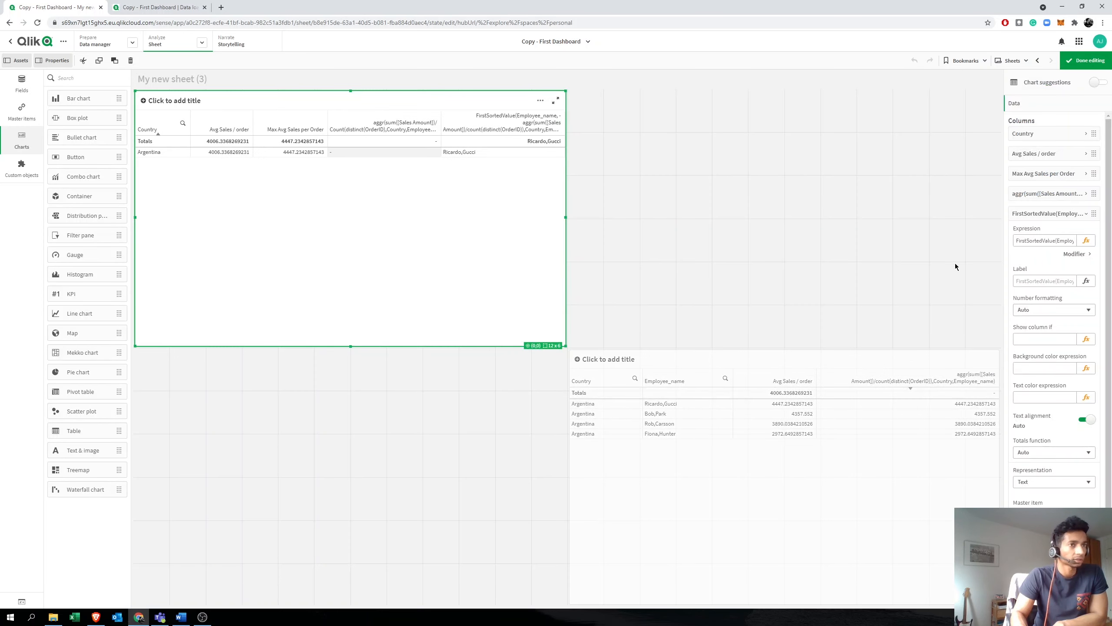
left_click(1075, 213)
left_click(1075, 193)
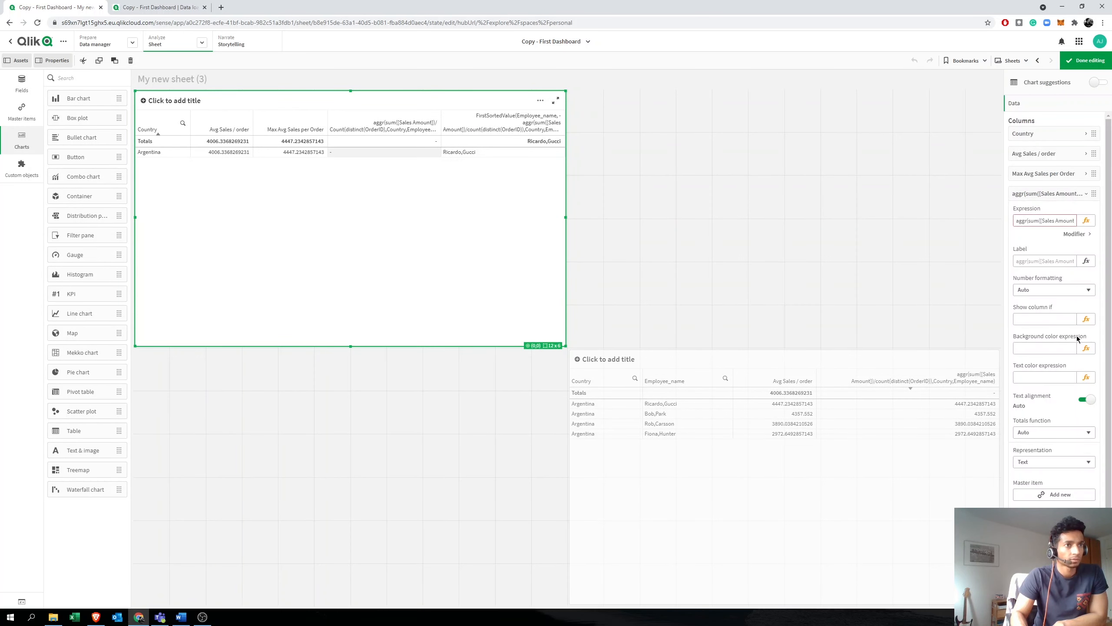
left_click(1054, 520)
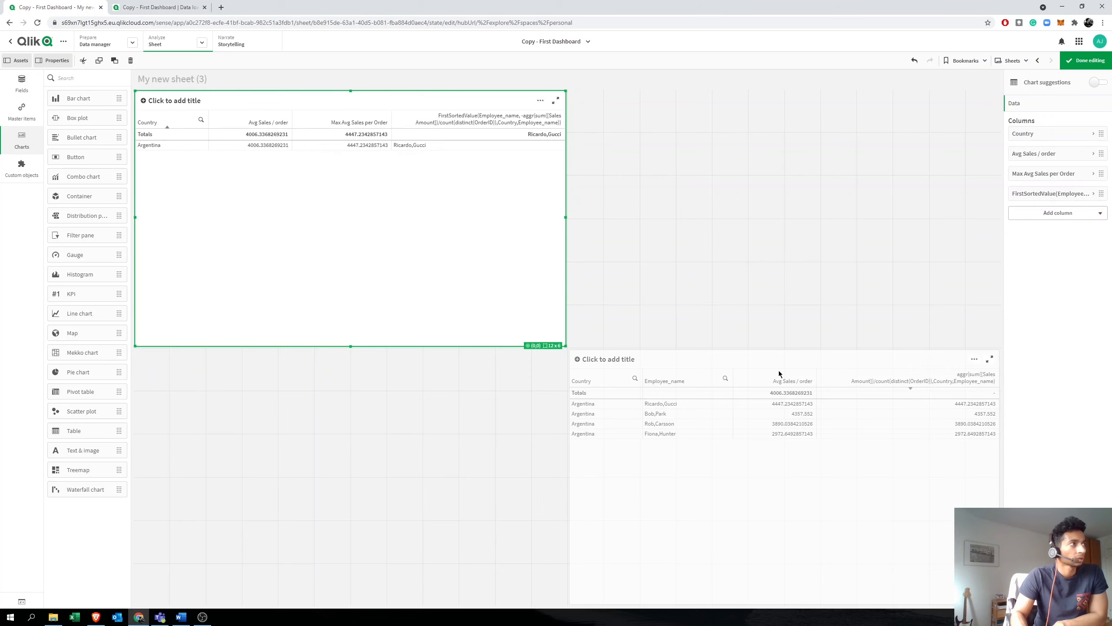
Step: Label the upper-left table's FirstSortedValue column "Employee with Largest Avg Sales" and finish editing the sheet
left_click(1031, 195)
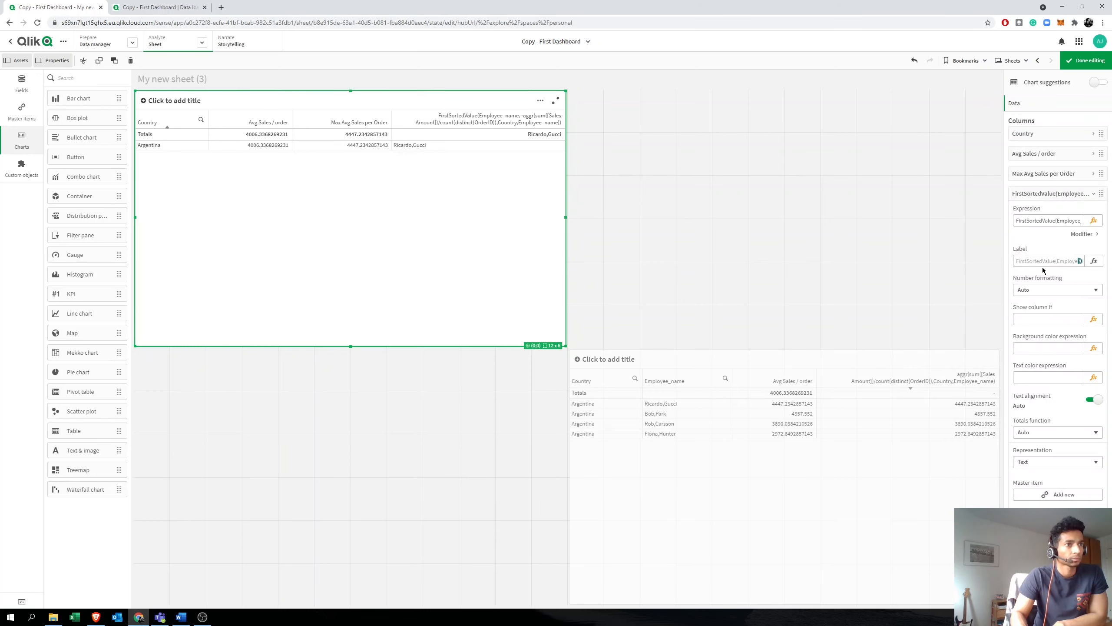
left_click(1044, 259)
type("Em")
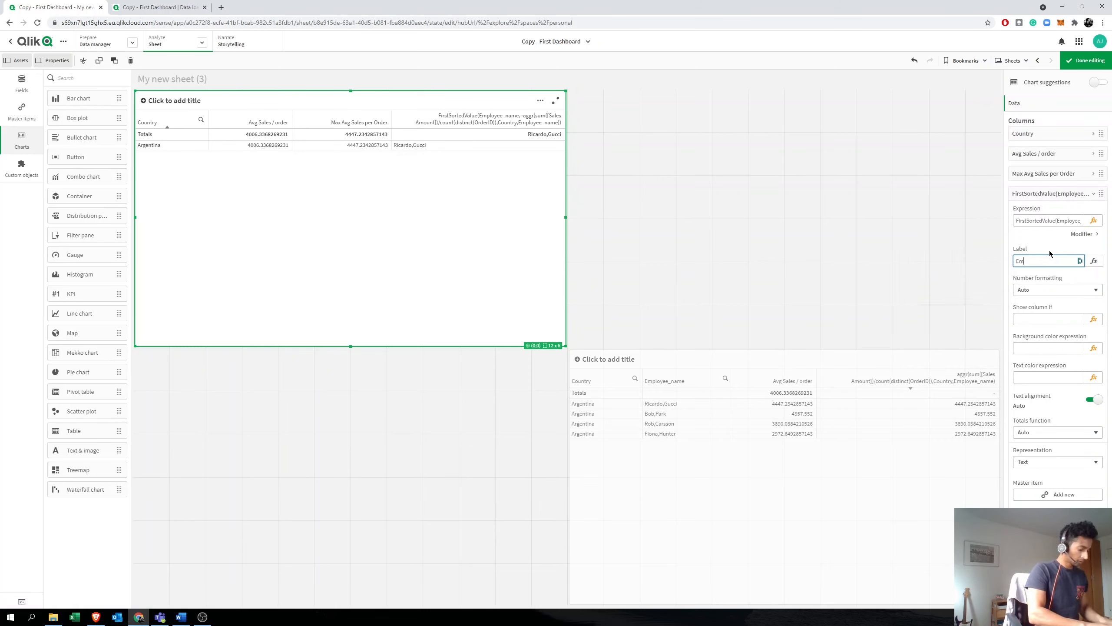
type("ployee wi")
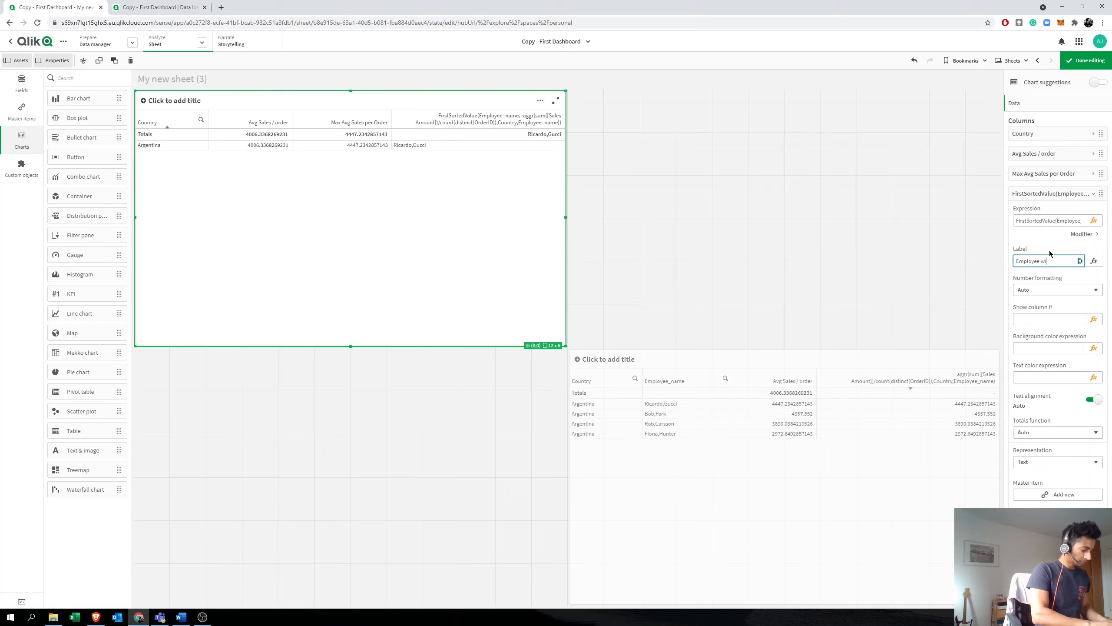
type("th La")
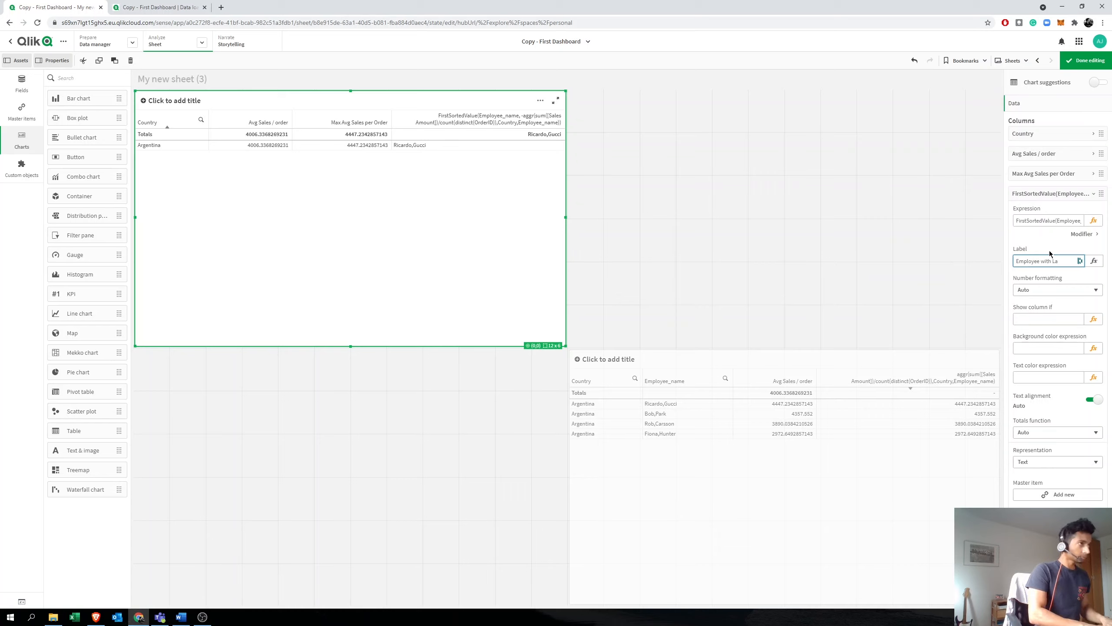
type("rgest Avg Sales")
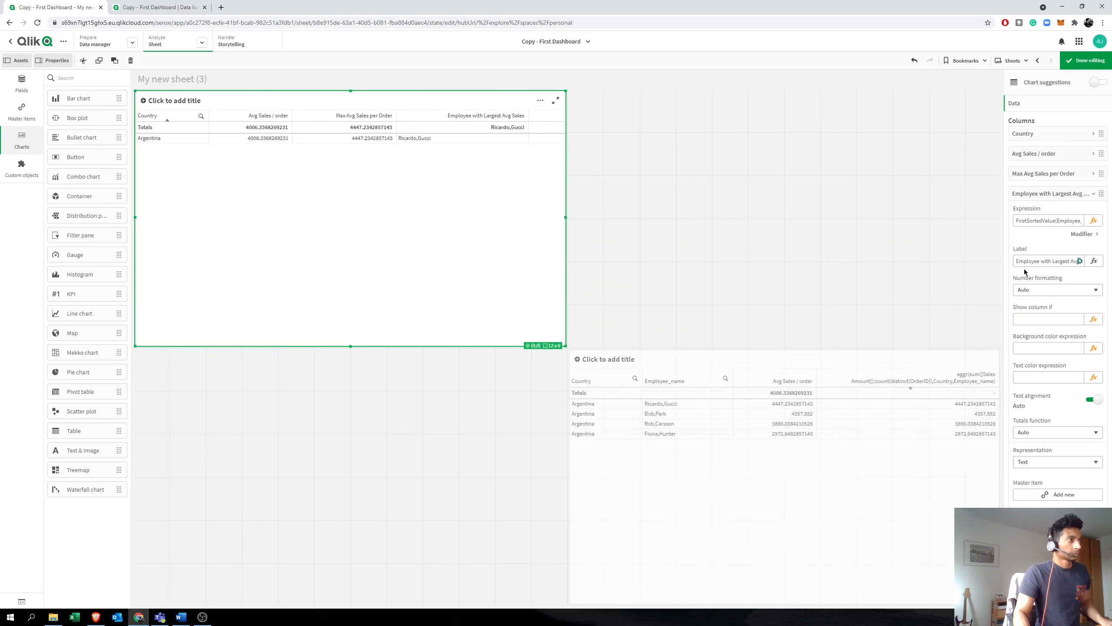
left_click(1086, 60)
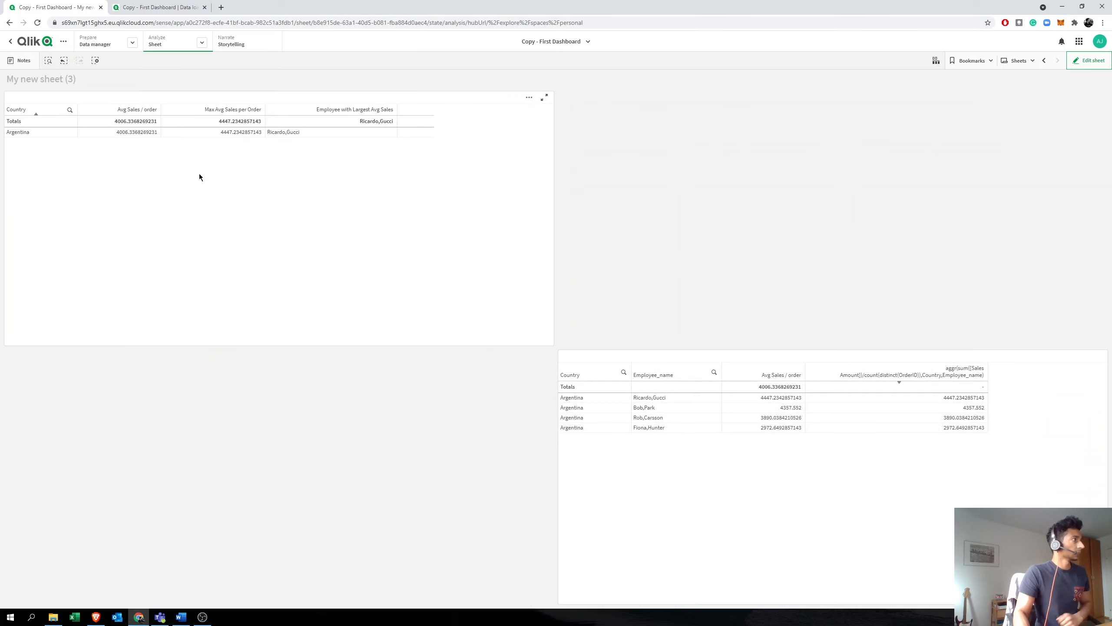
Step: Clear the current Country selection and filter both tables to Denmark instead
left_click(160, 60)
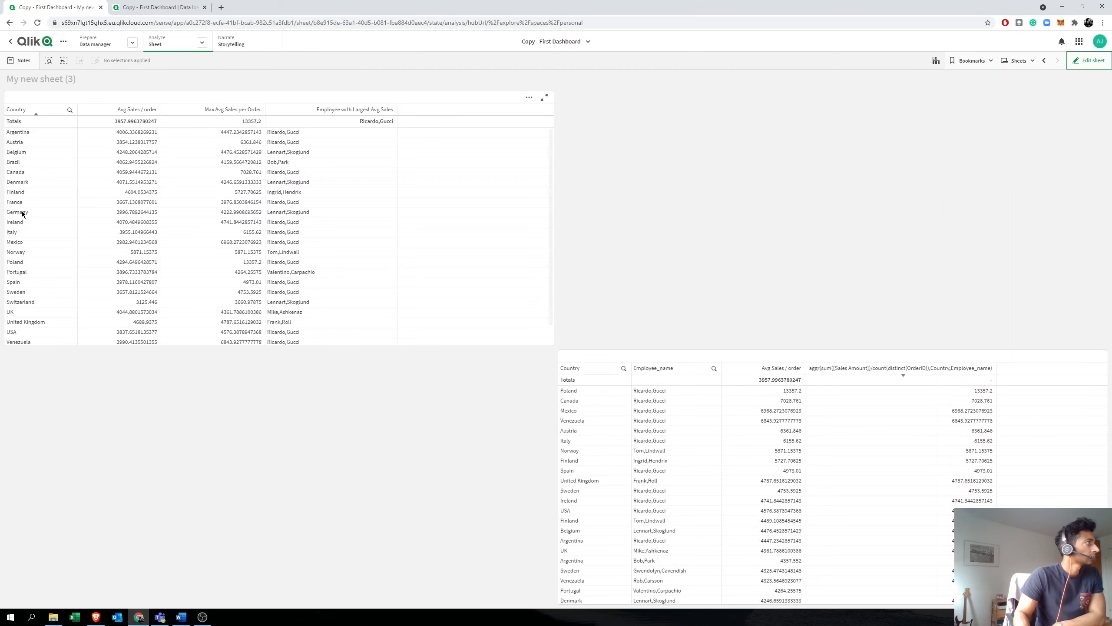
left_click(24, 183)
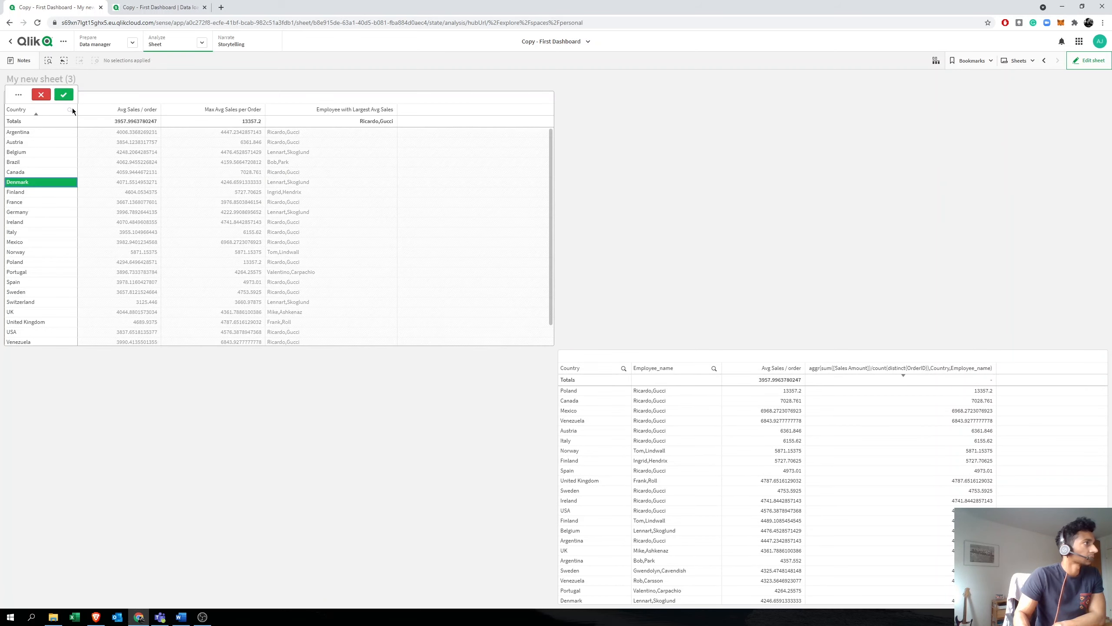
left_click(65, 96)
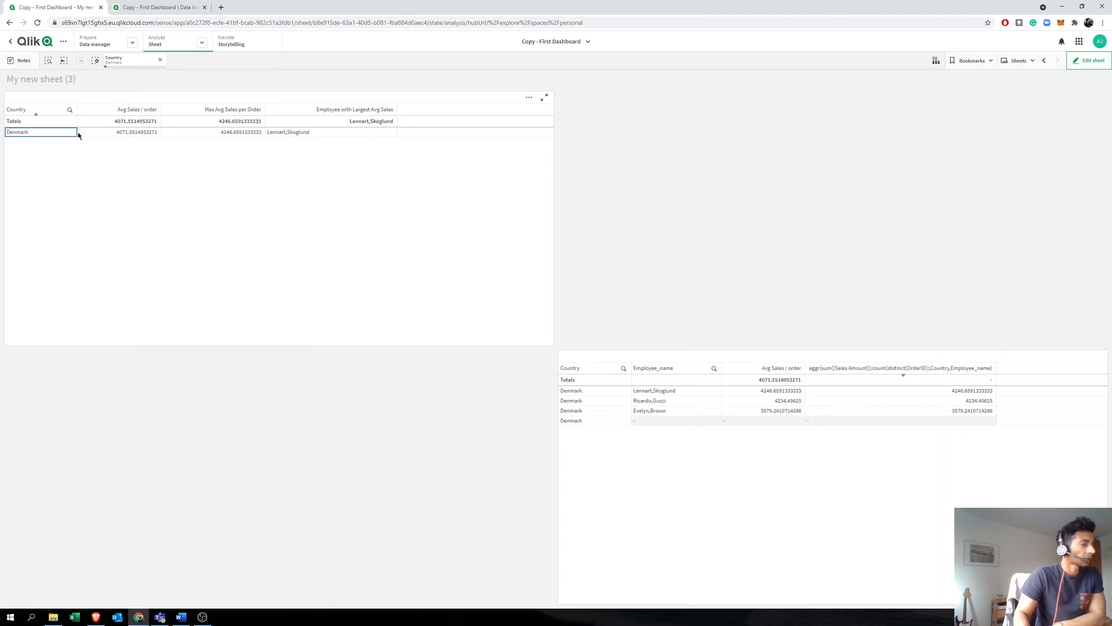